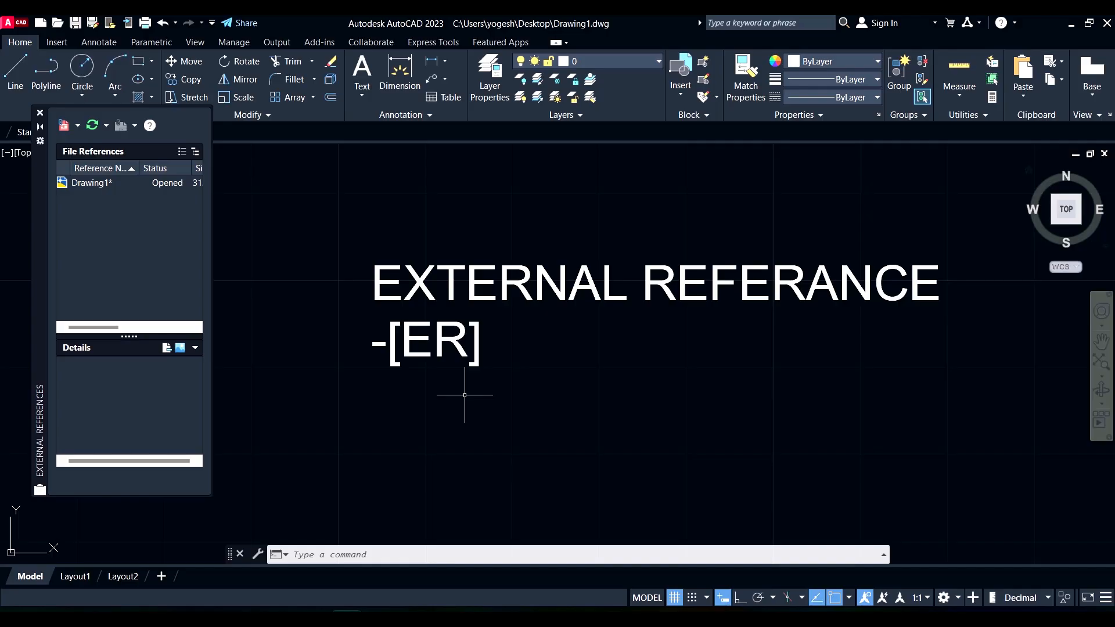
Step: Reopen the External References palette with the ER command and move it slightly down, clear of the drawing file tabs
click(40, 112)
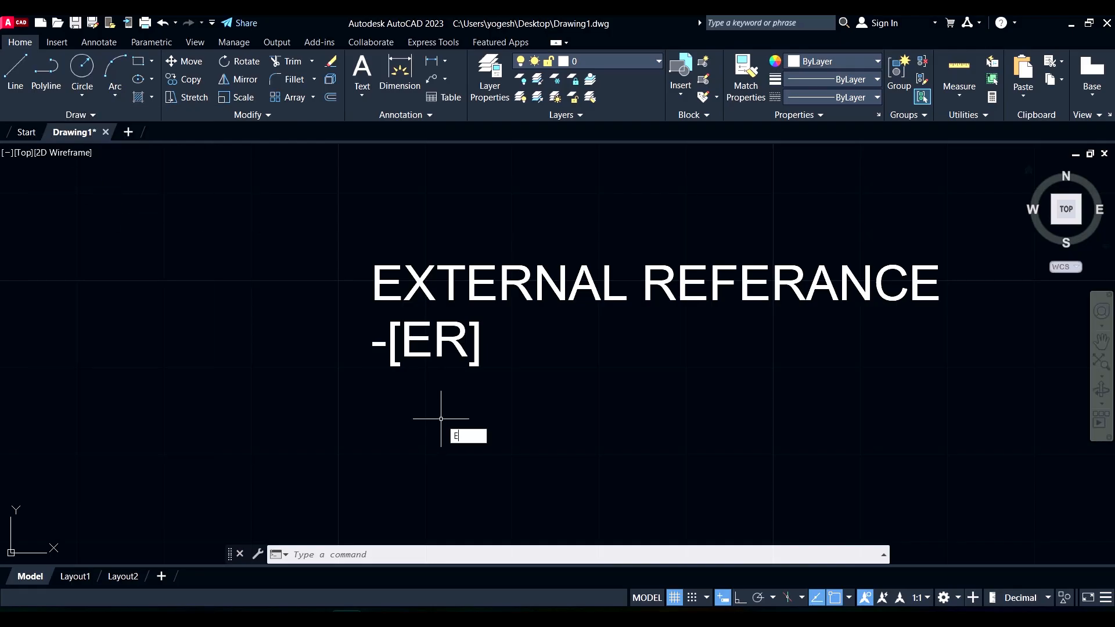
text(ER)
key(Return)
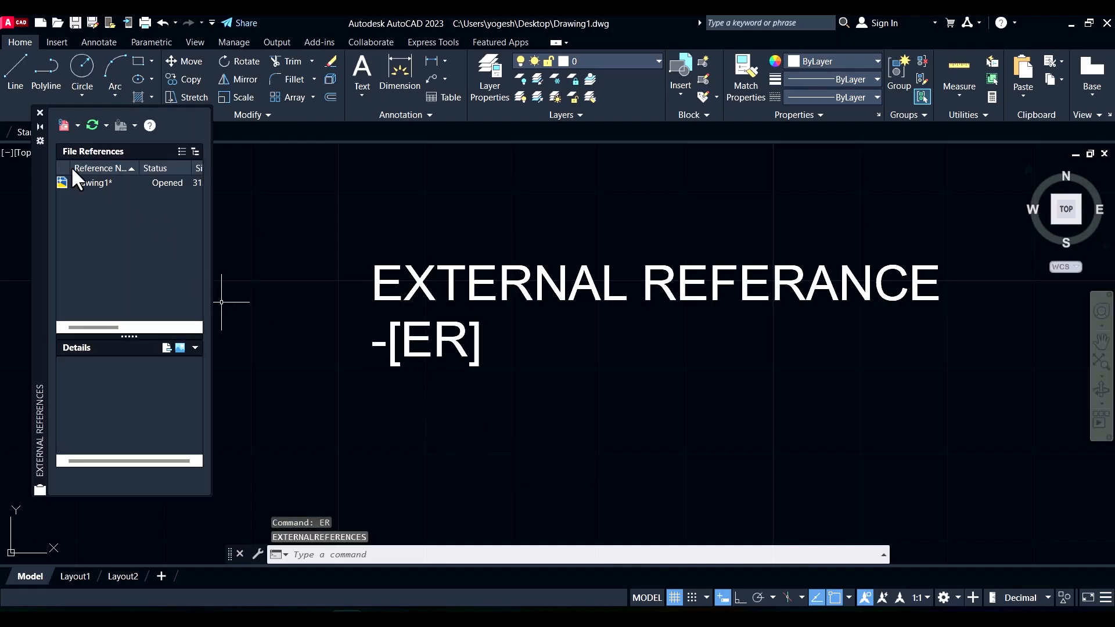
drag(44, 200, 41, 239)
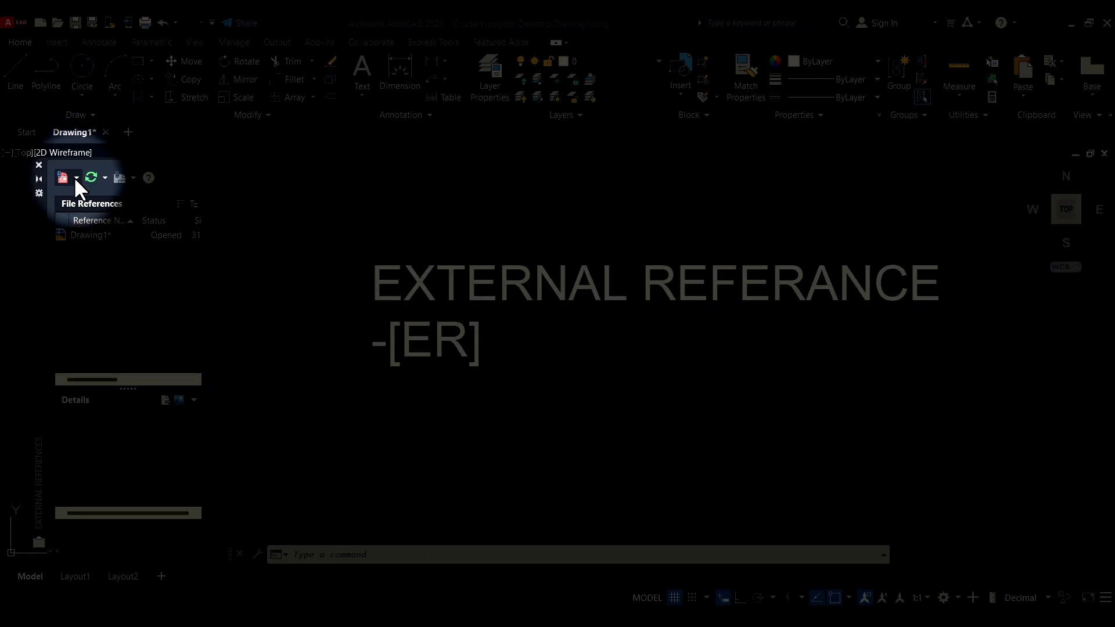
Step: Attach the BASE FRAME PDF from the desktop's ER FILE folder as an underlay at 0,0,0 with scale 1 and rotation 0
click(75, 177)
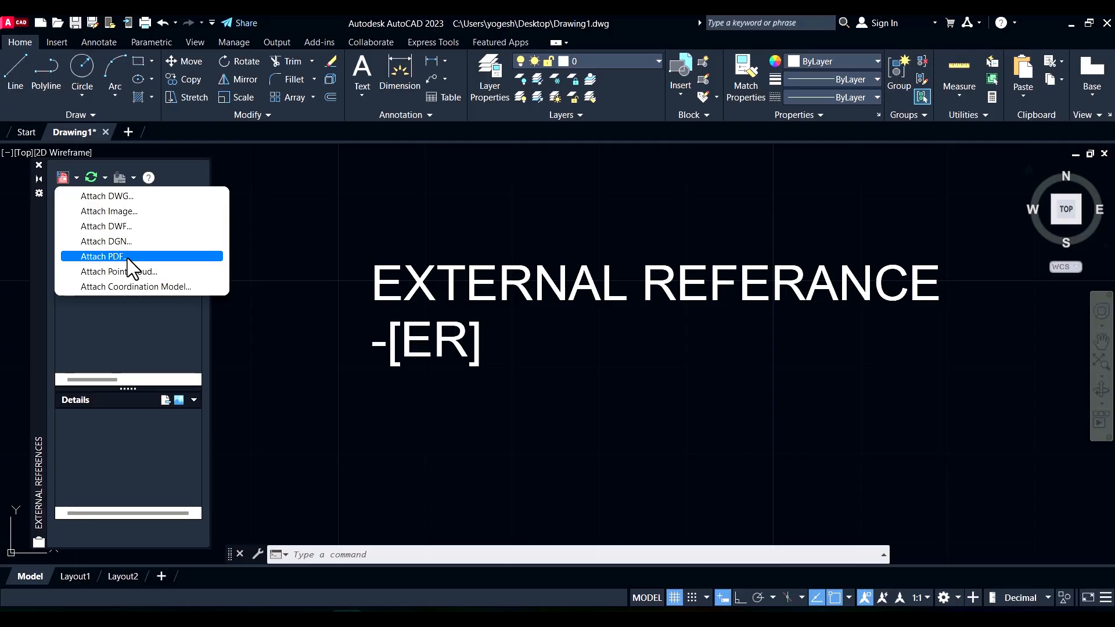
click(128, 257)
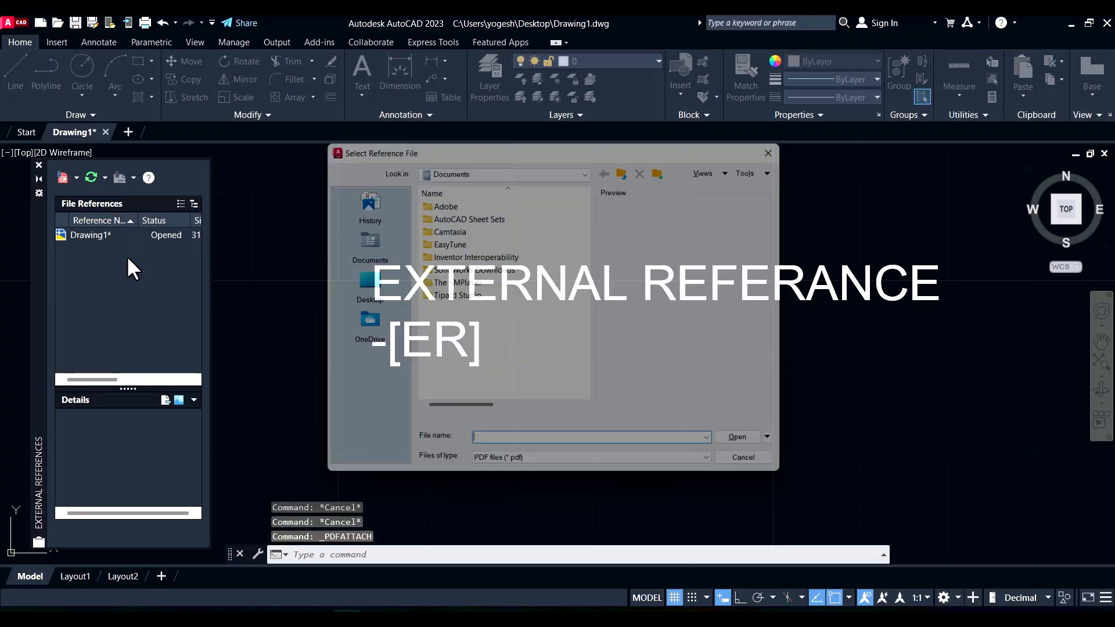
click(364, 299)
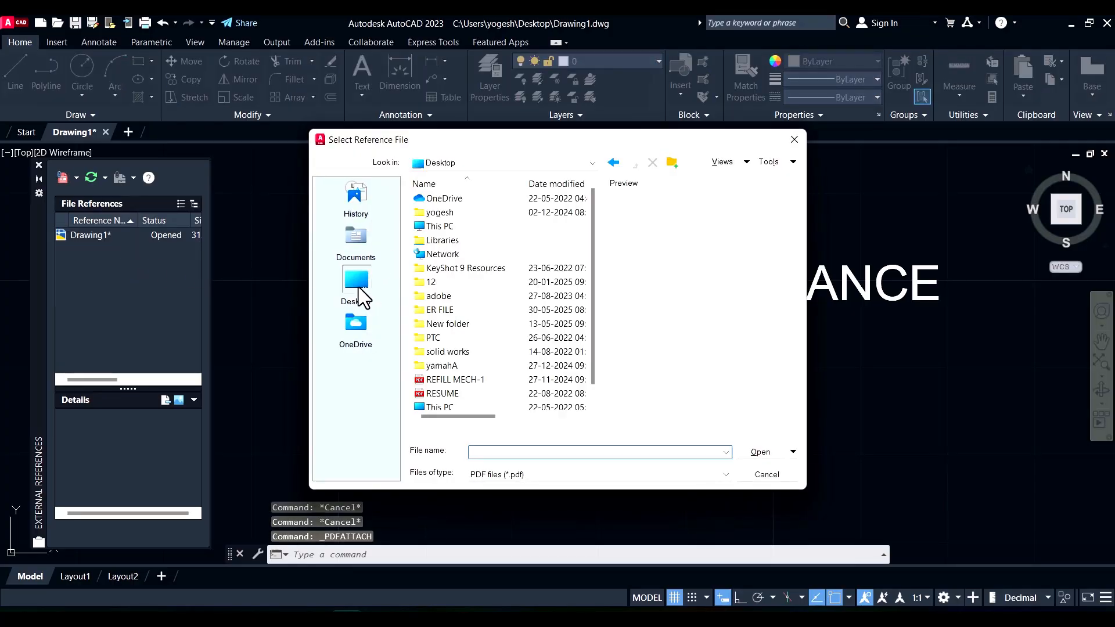
double_click(445, 312)
click(454, 200)
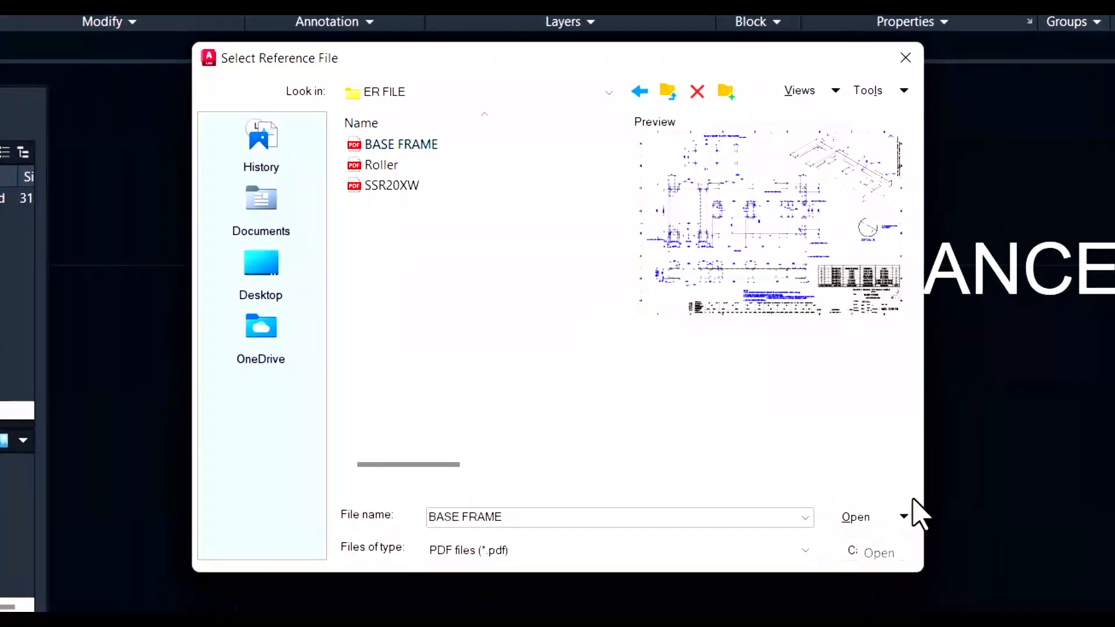
click(855, 517)
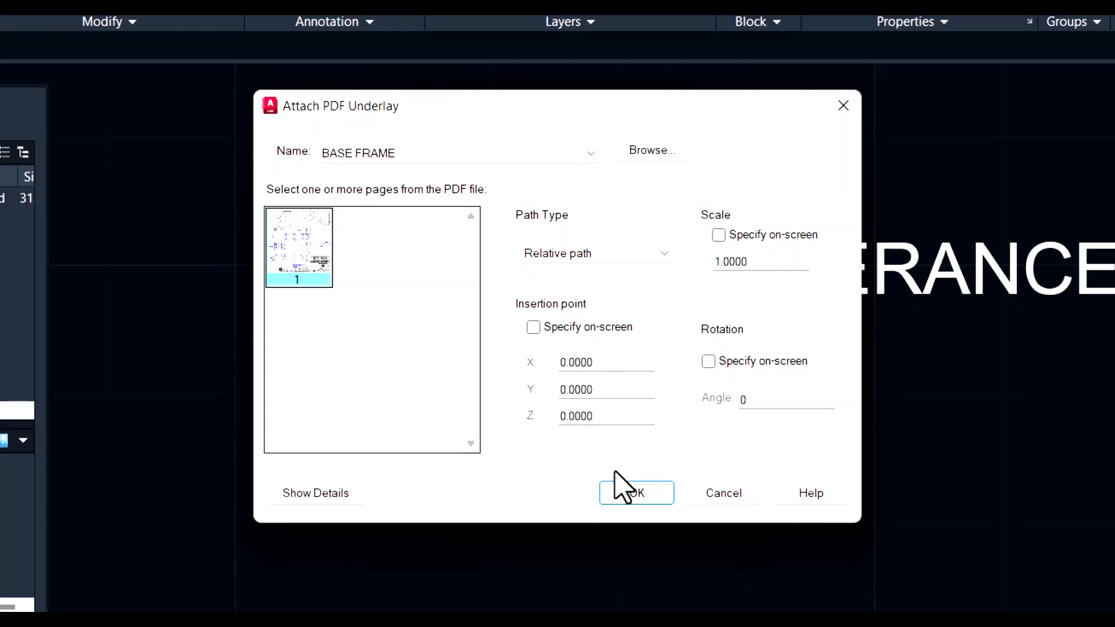
click(635, 493)
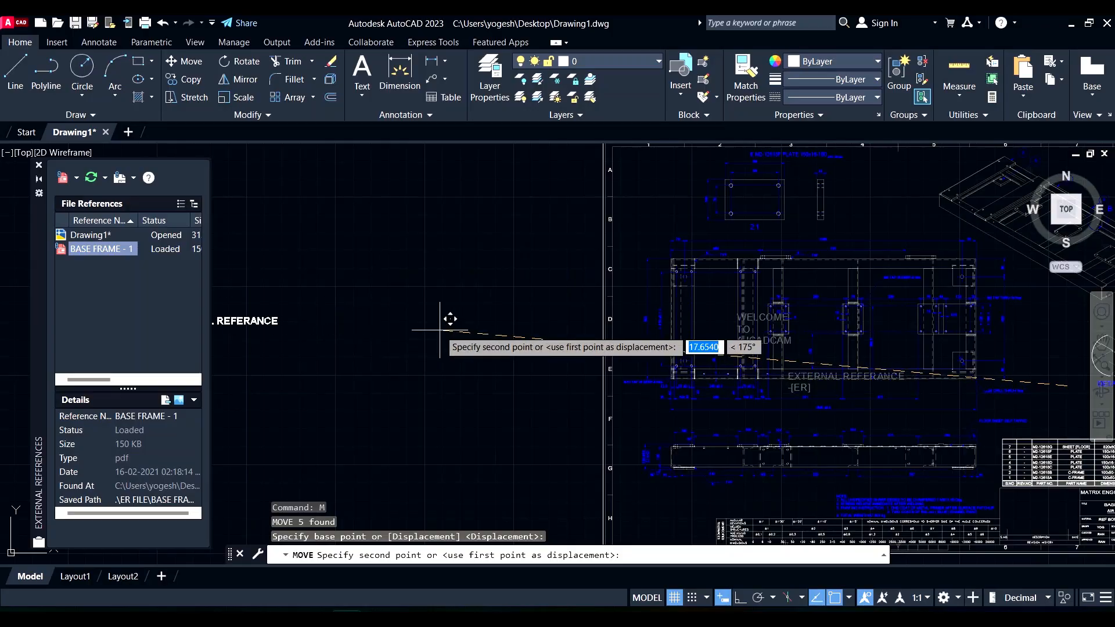
Step: Move the existing title text off the PDF underlay into the empty area beside the sheet
click(441, 325)
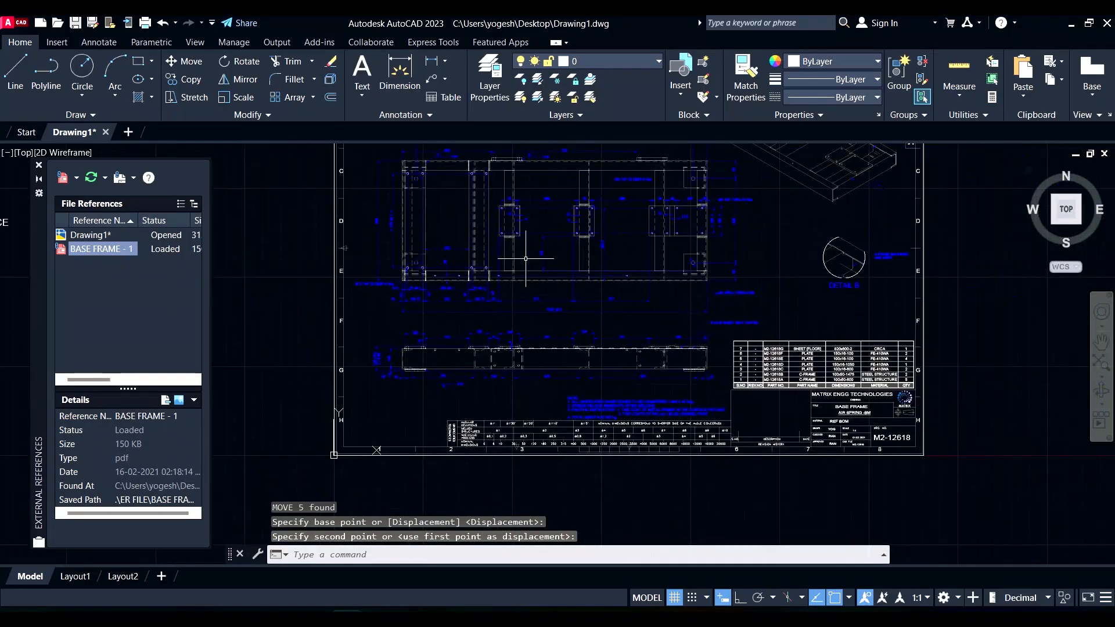
middle_drag(545, 314, 672, 391)
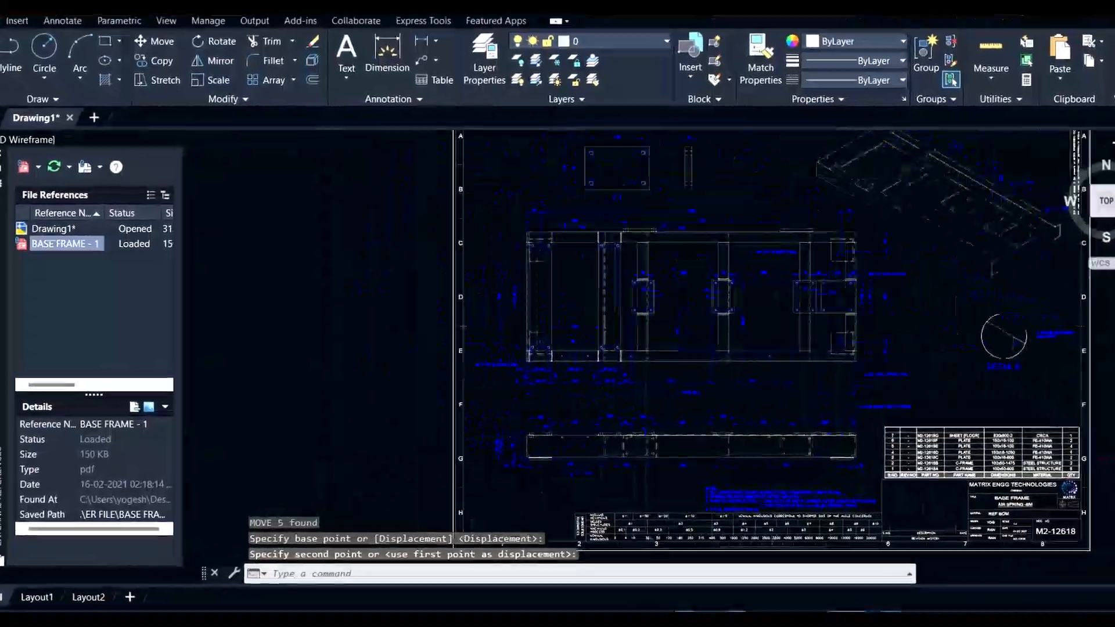
middle_click(360, 325)
mouse_move(360, 325)
middle_down()
mouse_move(388, 294)
mouse_move(341, 264)
middle_up()
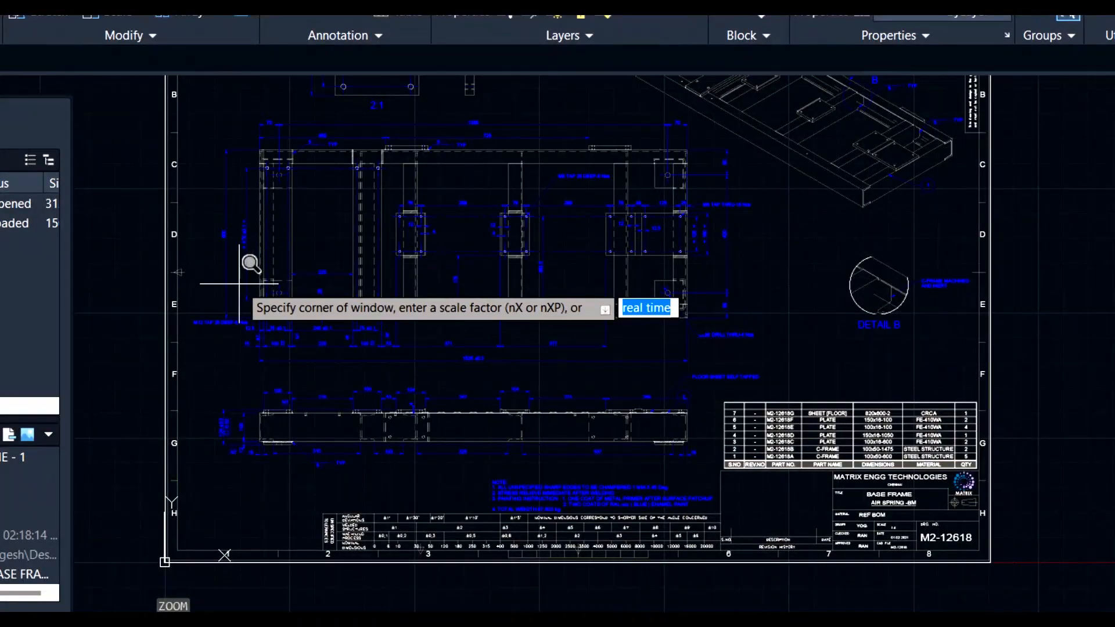
Step: Examine the dimension chain below the base frame's plan view
click(239, 284)
click(764, 381)
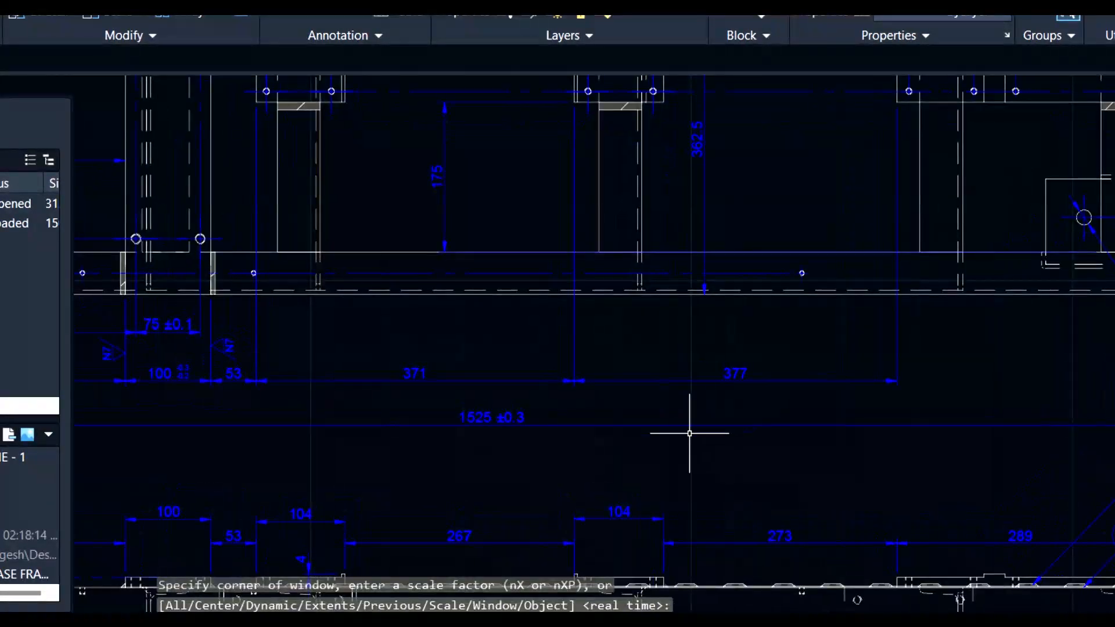
mouse_move(689, 433)
middle_down()
mouse_move(714, 443)
mouse_move(821, 398)
mouse_move(764, 413)
mouse_move(742, 349)
mouse_move(629, 348)
mouse_move(741, 368)
middle_up()
mouse_move(620, 366)
middle_down()
mouse_move(839, 361)
mouse_move(772, 349)
middle_up()
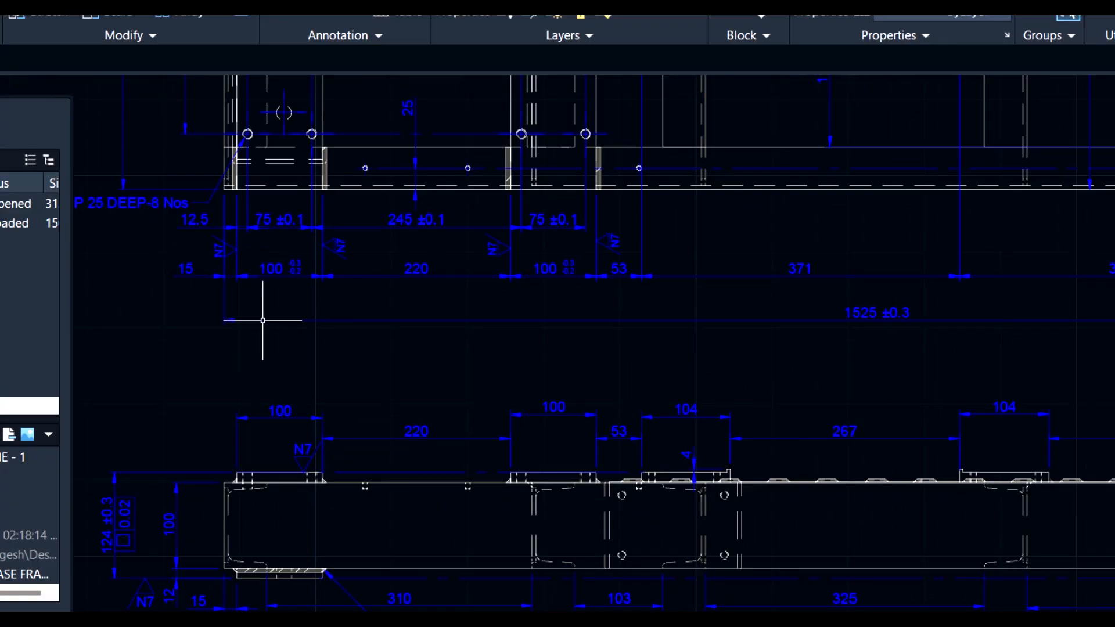
text(D)
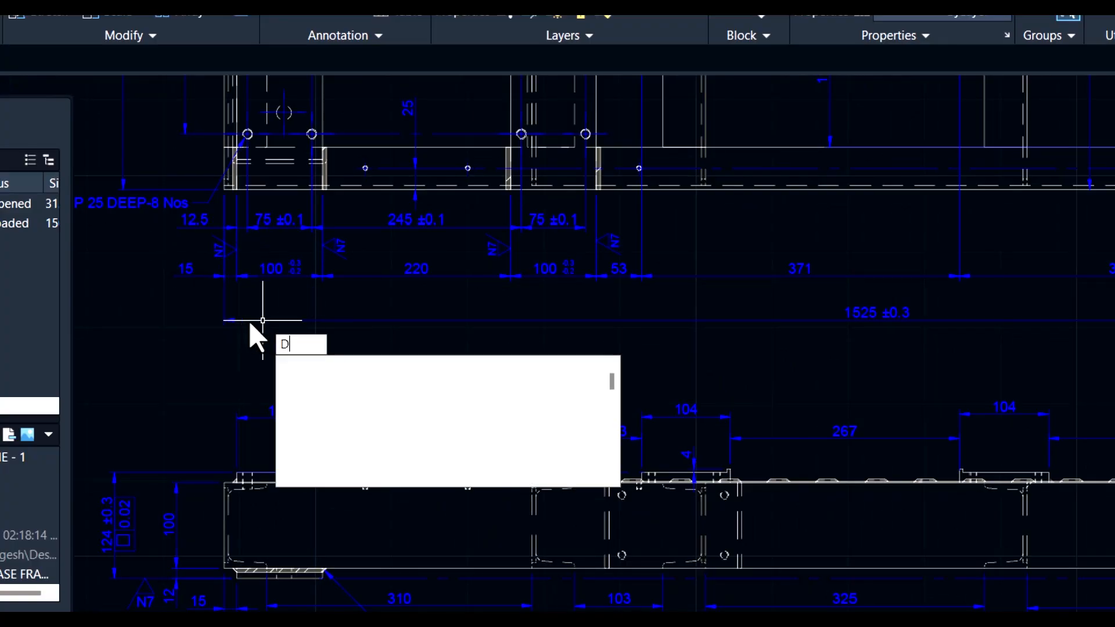
text(I)
key(Return)
click(356, 372)
key(Escape)
Step: Measure the distance between the ends of the 1525 ±0.3 overall dimension and compare it with the printed value
text(DI)
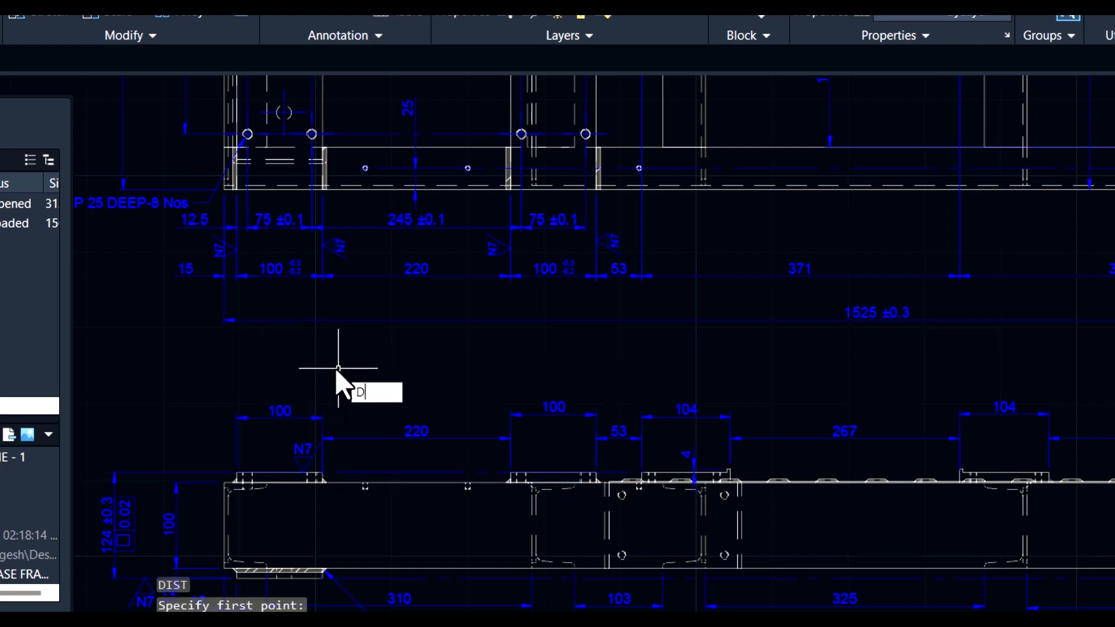
key(Return)
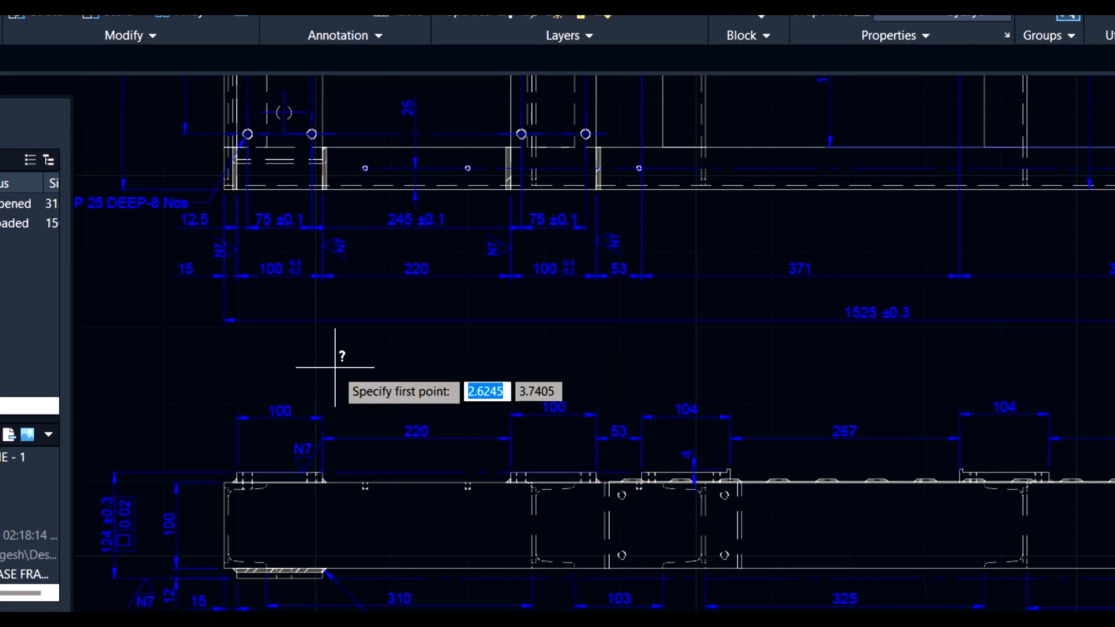
click(224, 320)
middle_drag(538, 368, 197, 344)
middle_drag(958, 385, 707, 368)
scroll(958, 273, up, 2)
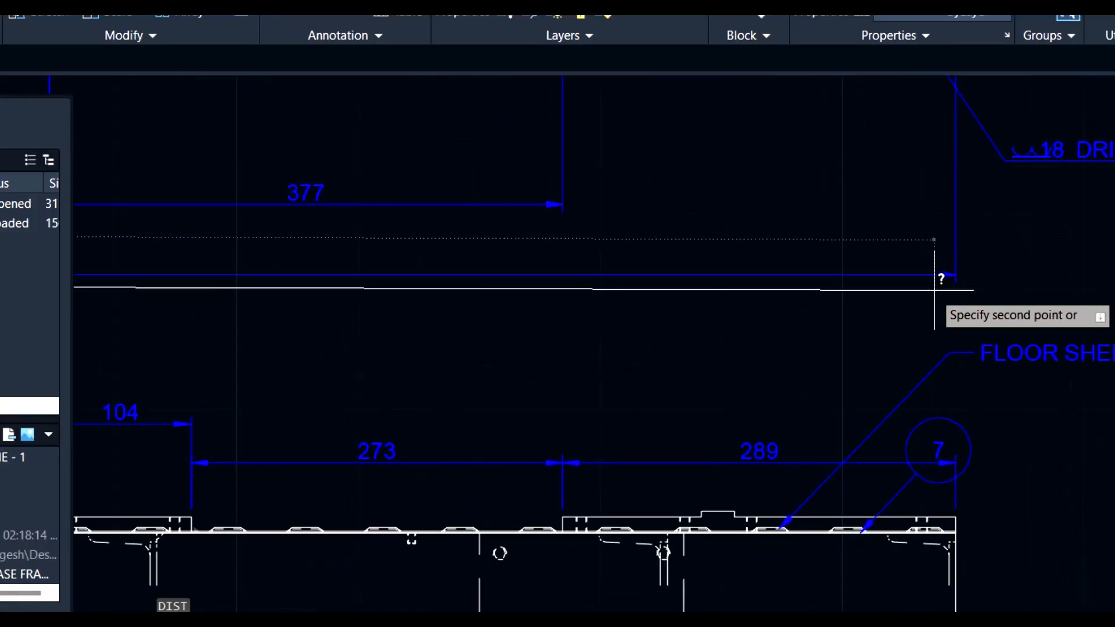
click(955, 283)
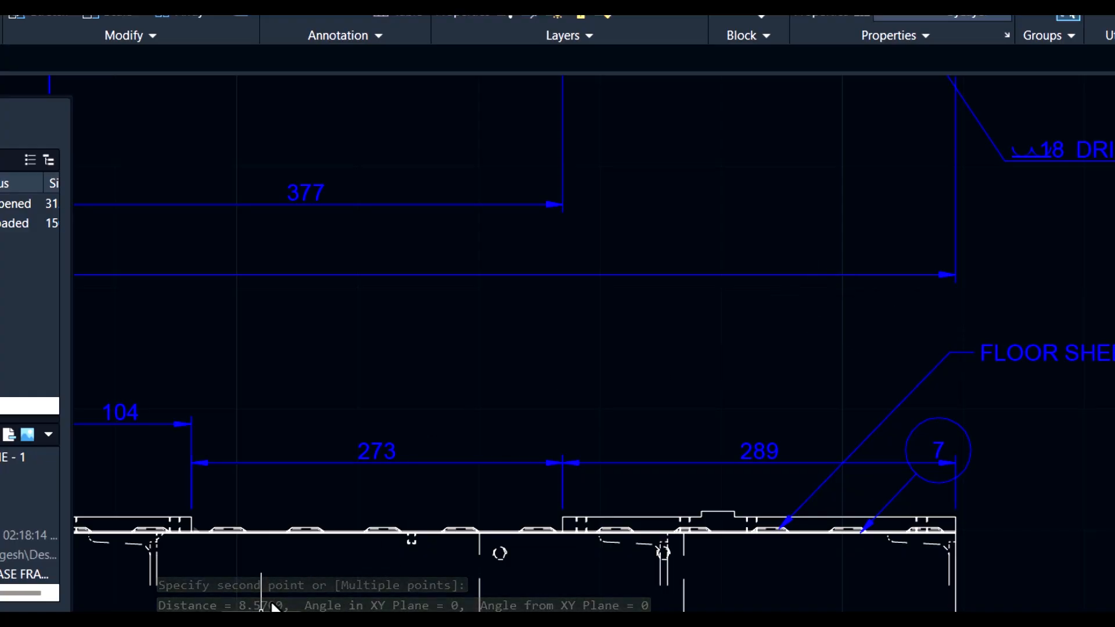
middle_drag(497, 410, 1089, 398)
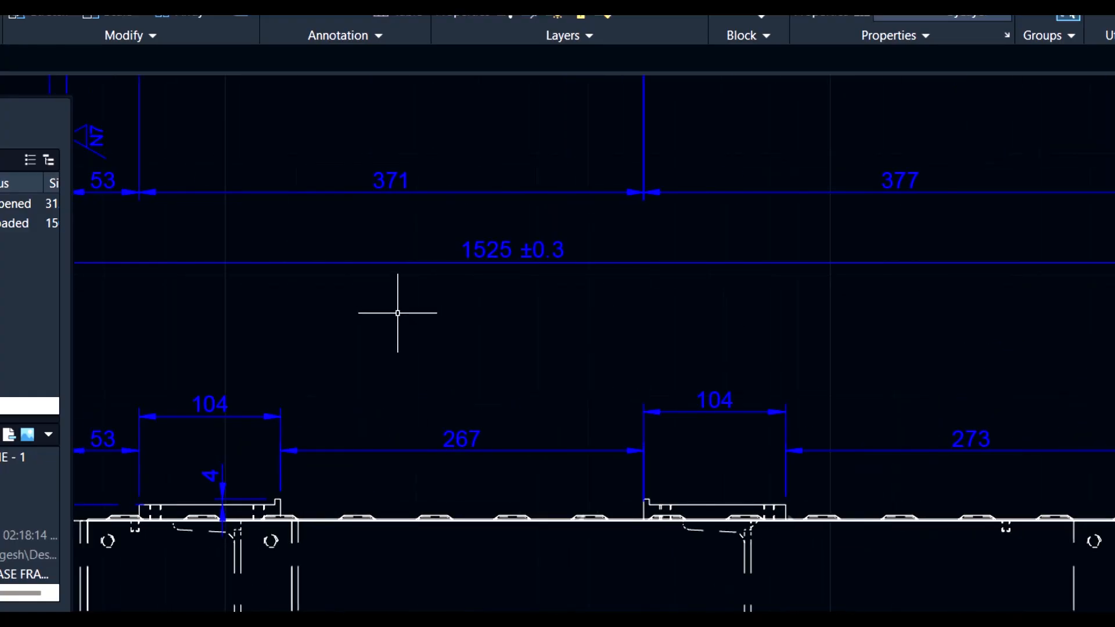
middle_drag(418, 316, 608, 331)
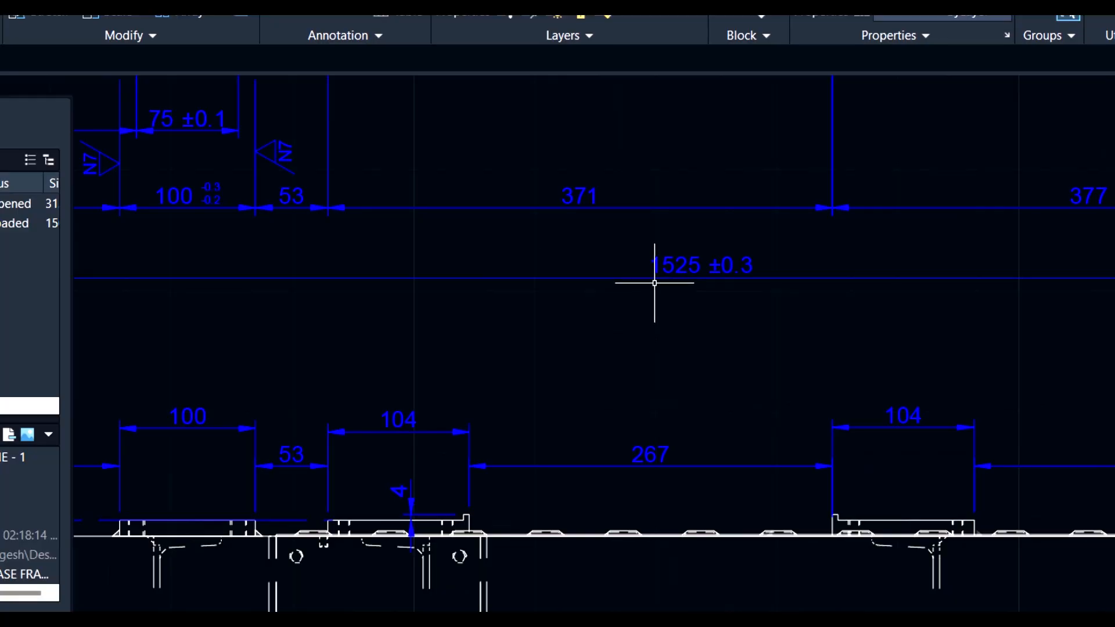
scroll(691, 331, up, 2)
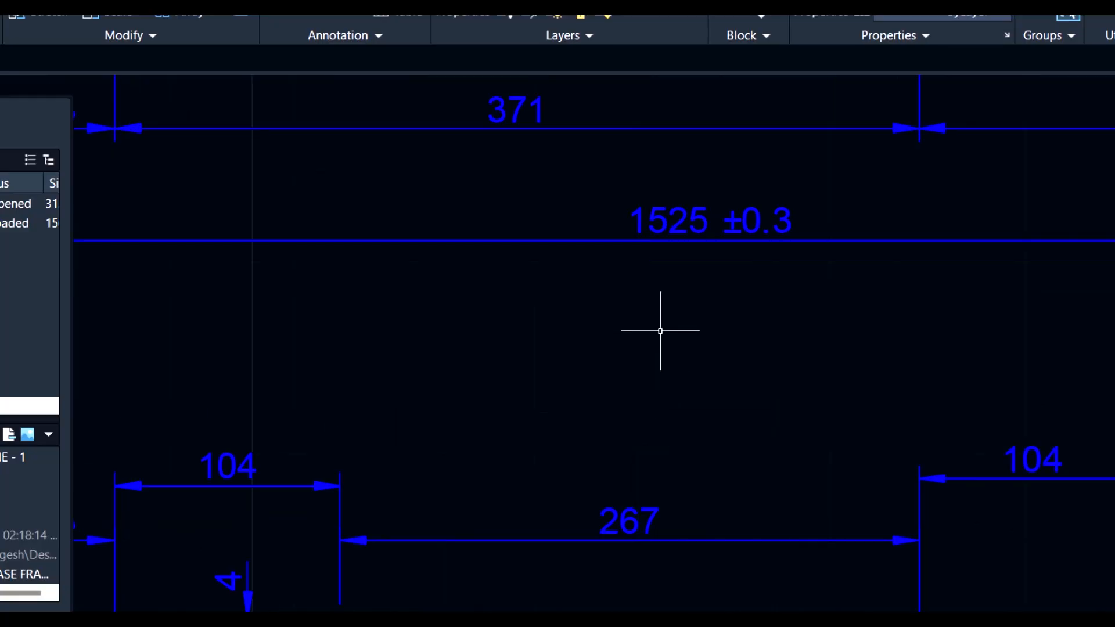
middle_drag(657, 324, 670, 349)
Step: Scale the PDF underlay by a factor of 200 from the sheet's lower-left corner
scroll(670, 349, down, 8)
middle_drag(642, 403, 576, 195)
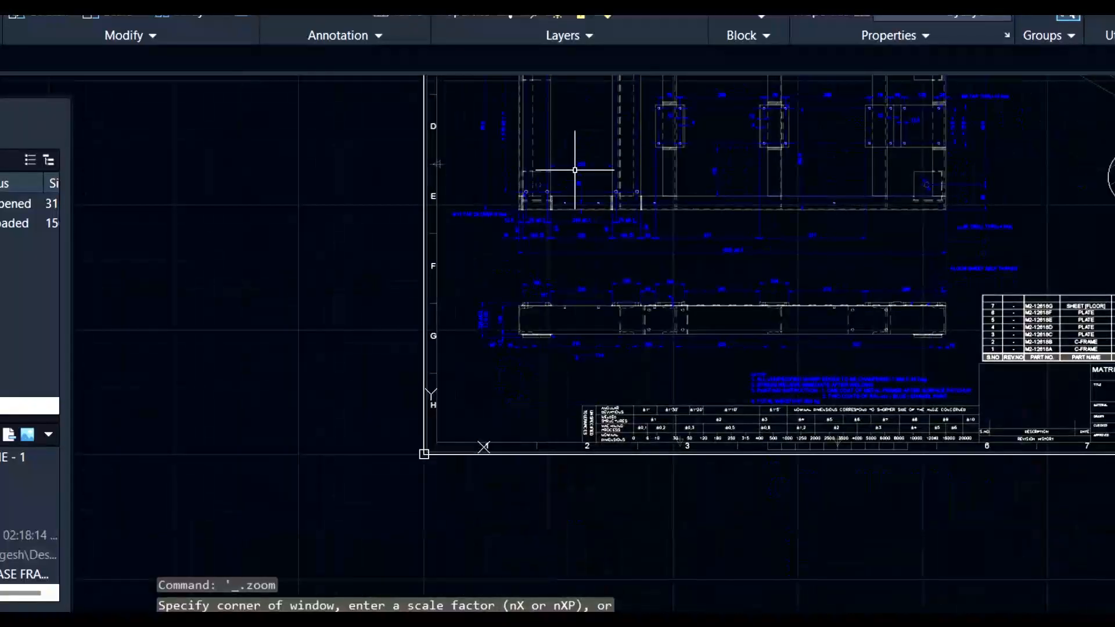
click(424, 374)
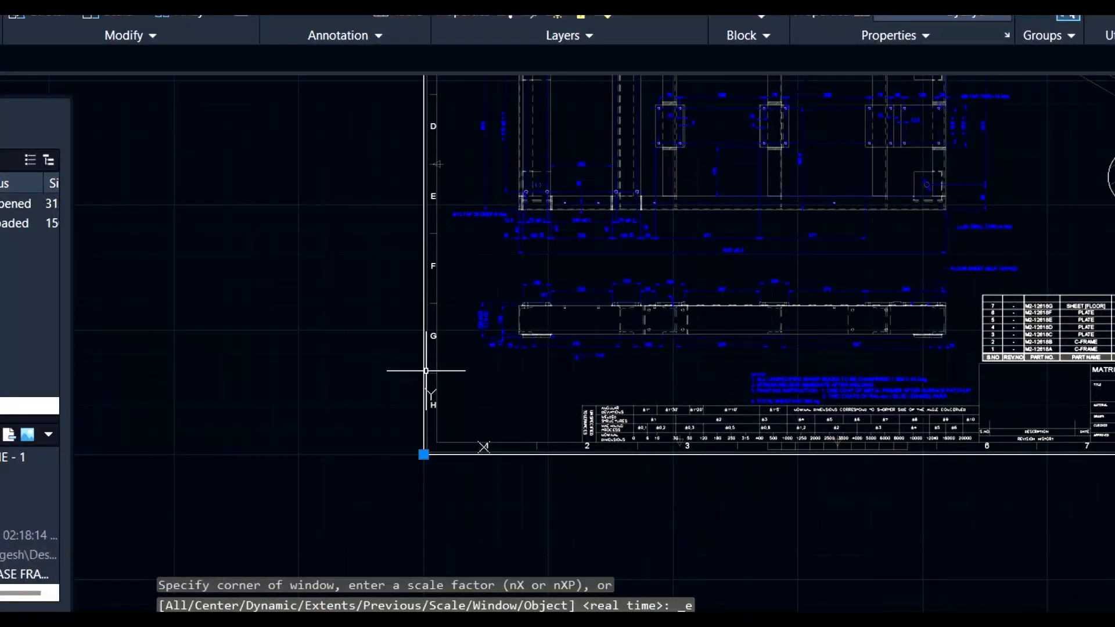
text(sc)
key(Return)
click(424, 454)
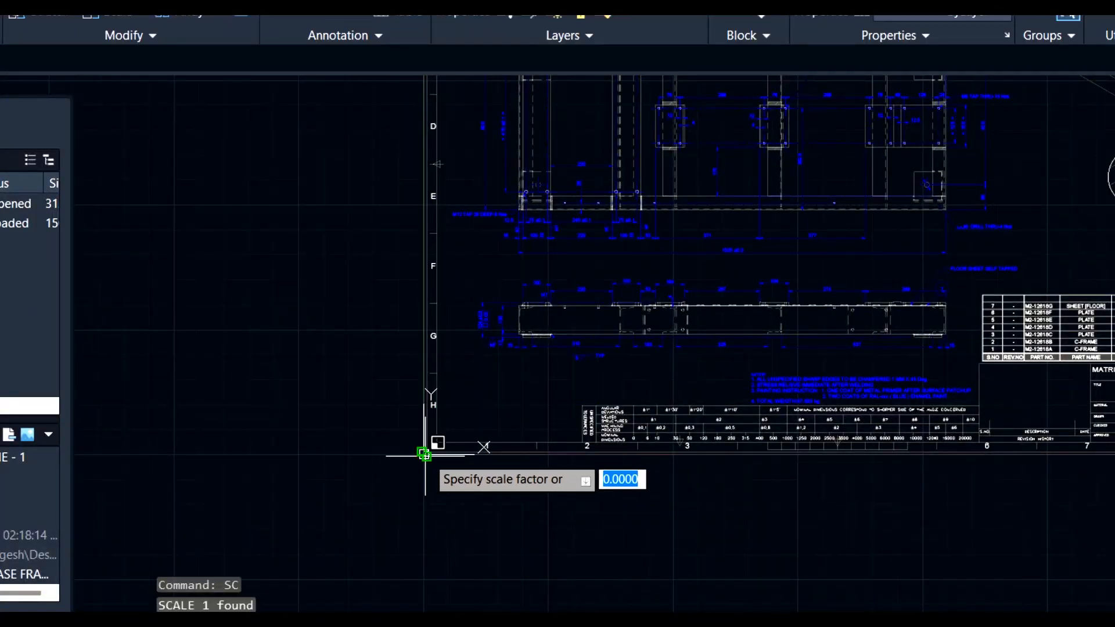
text(200)
key(Return)
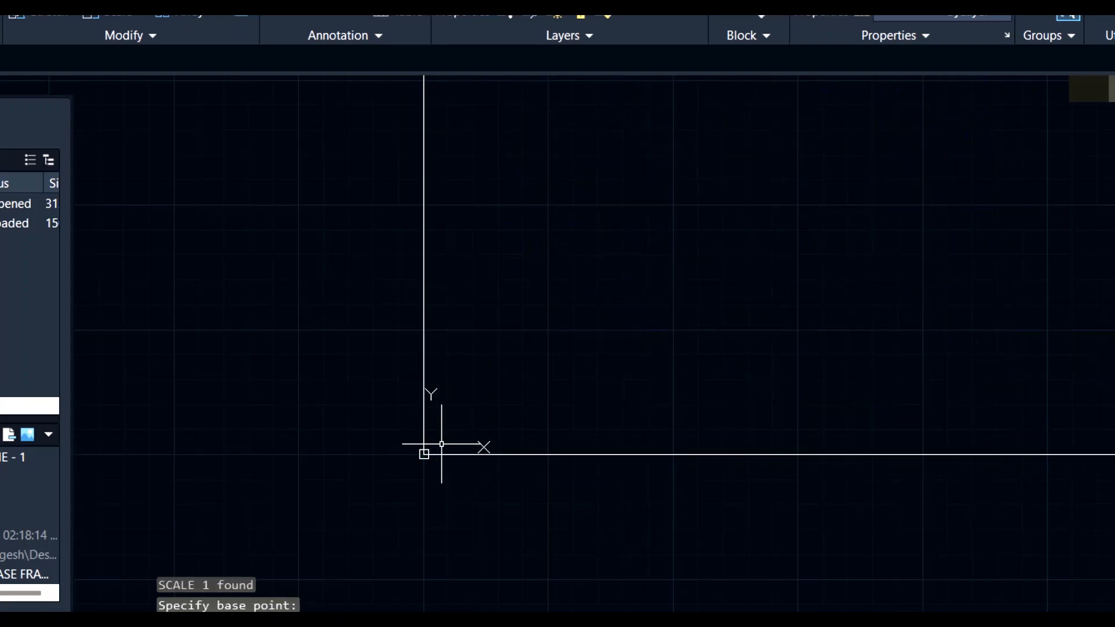
Step: Examine the enlarged underlay, closing in on the dimensions between the base frame's plan and side views
middle_click(529, 426)
middle_click(528, 425)
middle_drag(502, 440, 663, 364)
text(z)
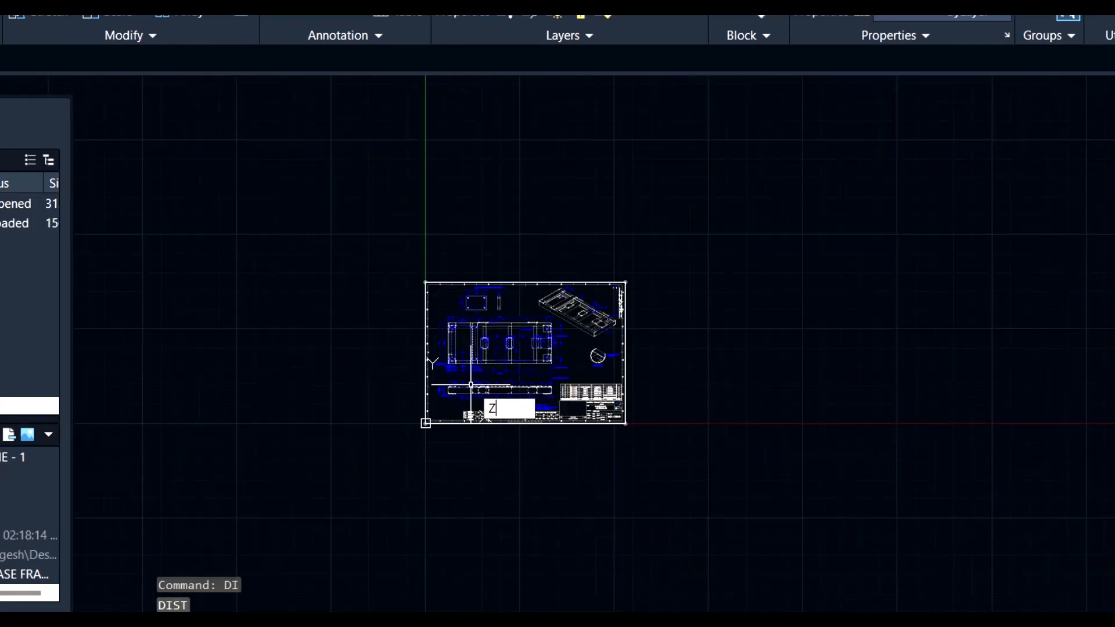
key(Return)
click(440, 355)
click(567, 382)
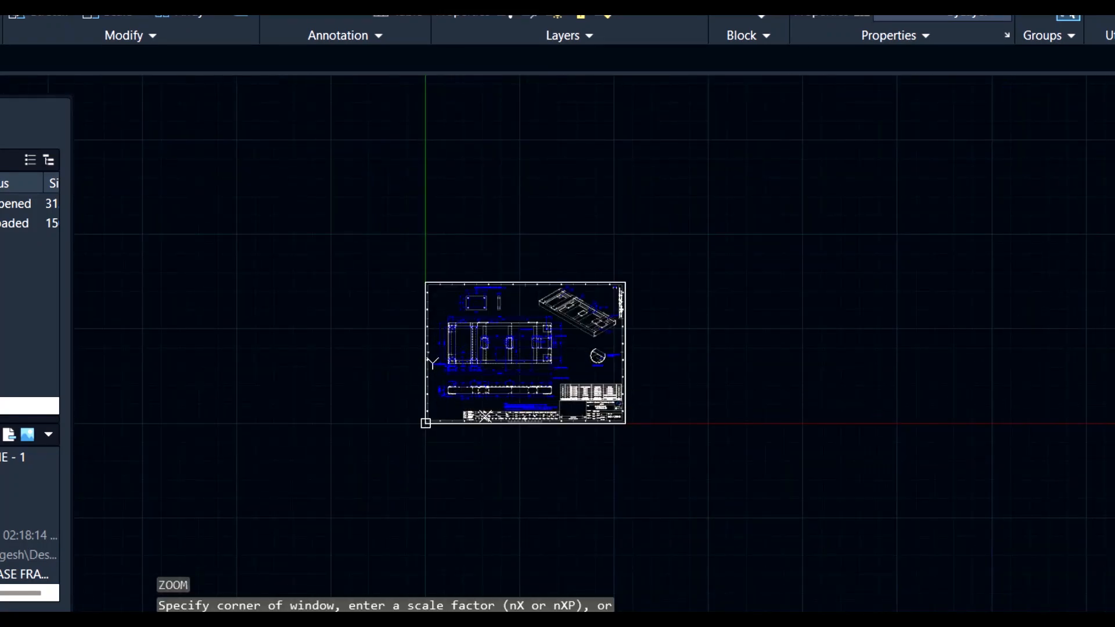
middle_drag(413, 418, 774, 347)
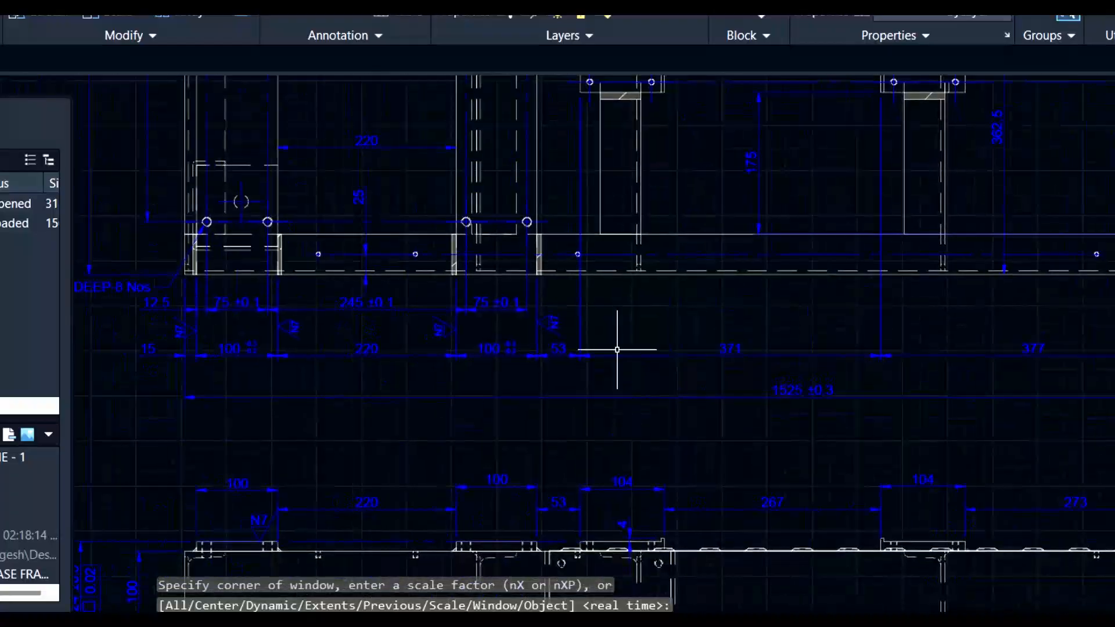
Step: Measure the 1525 ±0.3 overall dimension again on the scaled underlay and check it against its printed text
text(di)
key(Return)
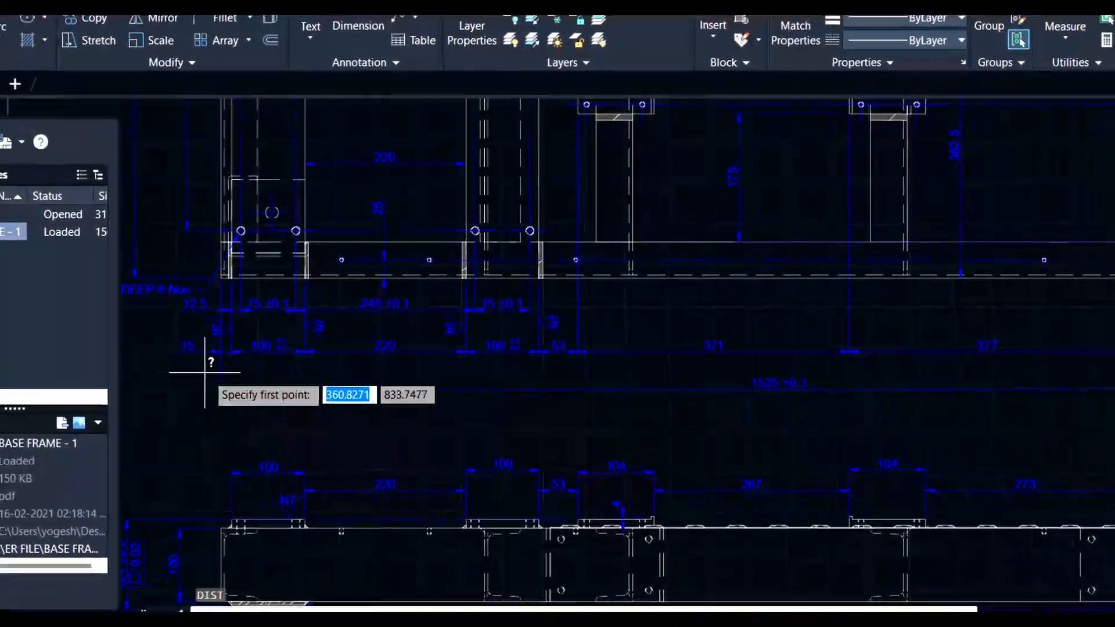
click(205, 393)
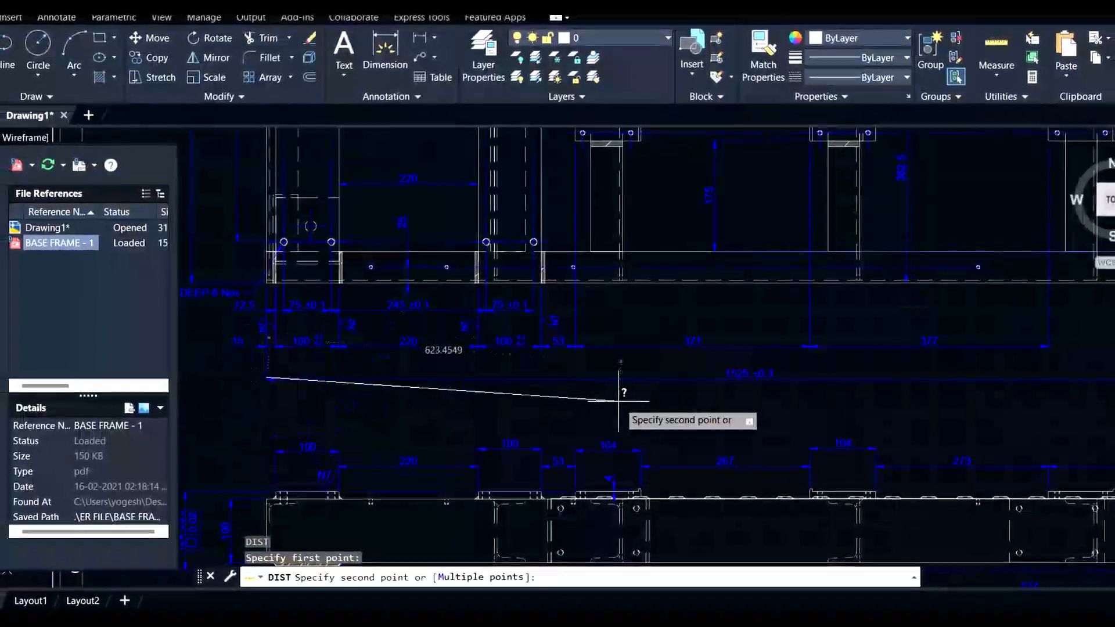
middle_drag(623, 387, 327, 387)
scroll(980, 363, up, 2)
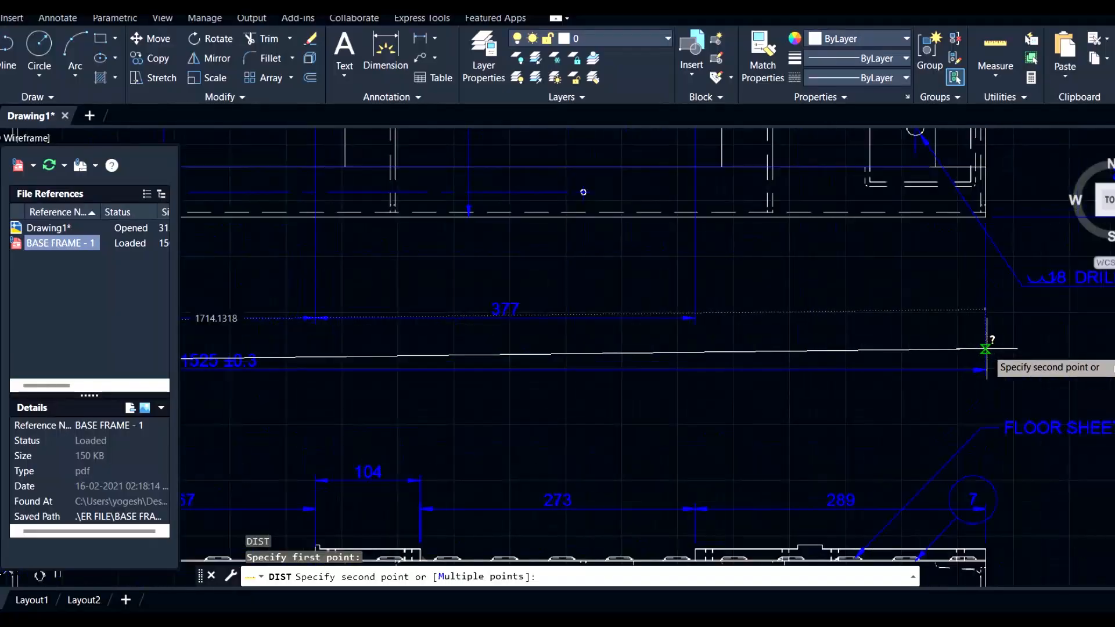
click(986, 366)
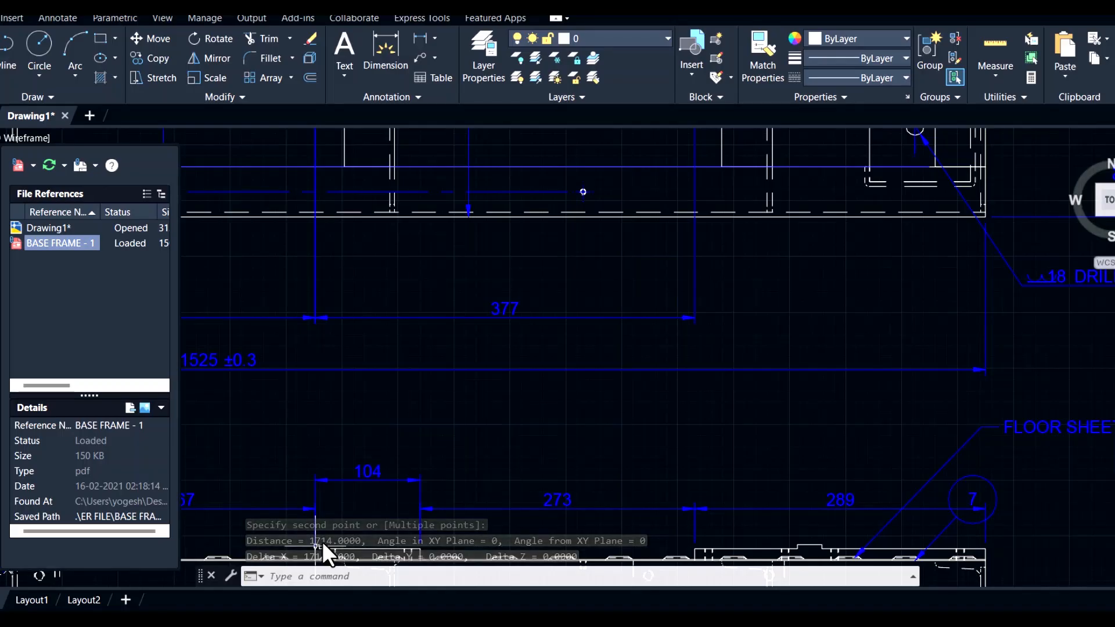
mouse_move(433, 412)
middle_down()
mouse_move(764, 415)
mouse_move(714, 385)
middle_up()
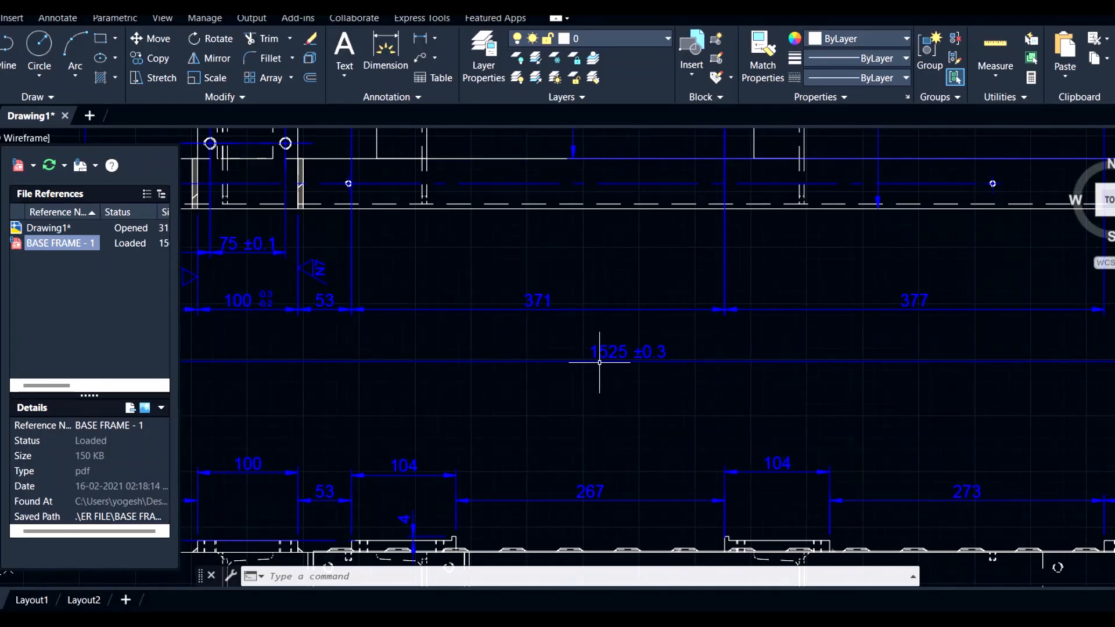
middle_drag(519, 397, 582, 382)
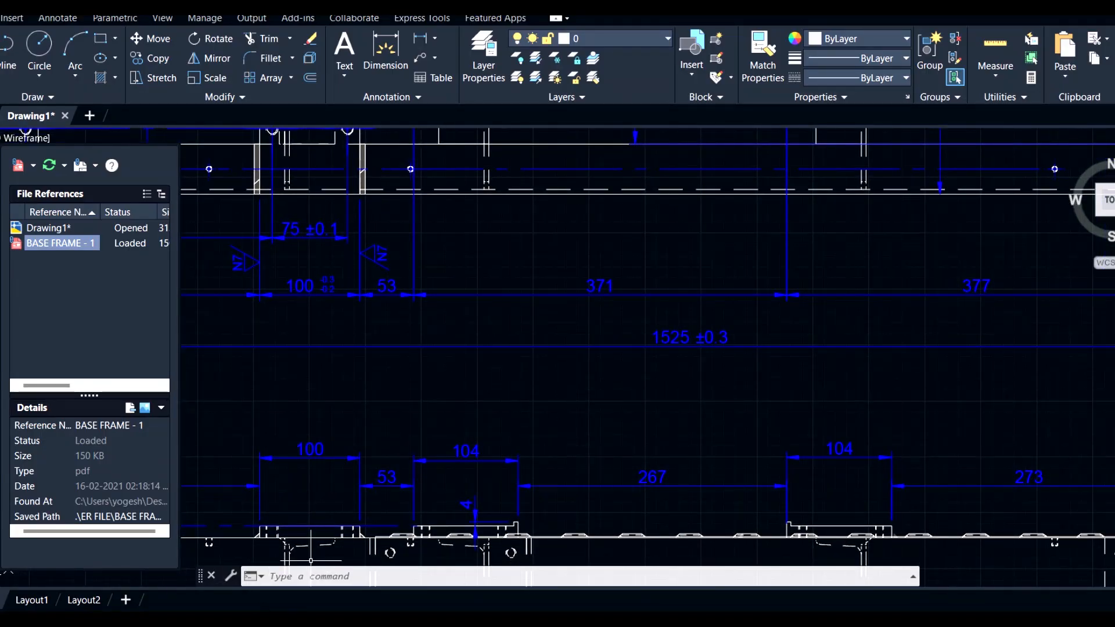
Step: Re-measure the 1525 ±0.3 overall dimension with DIST, from its left arrowhead to its right arrowhead
key(super)
click(403, 321)
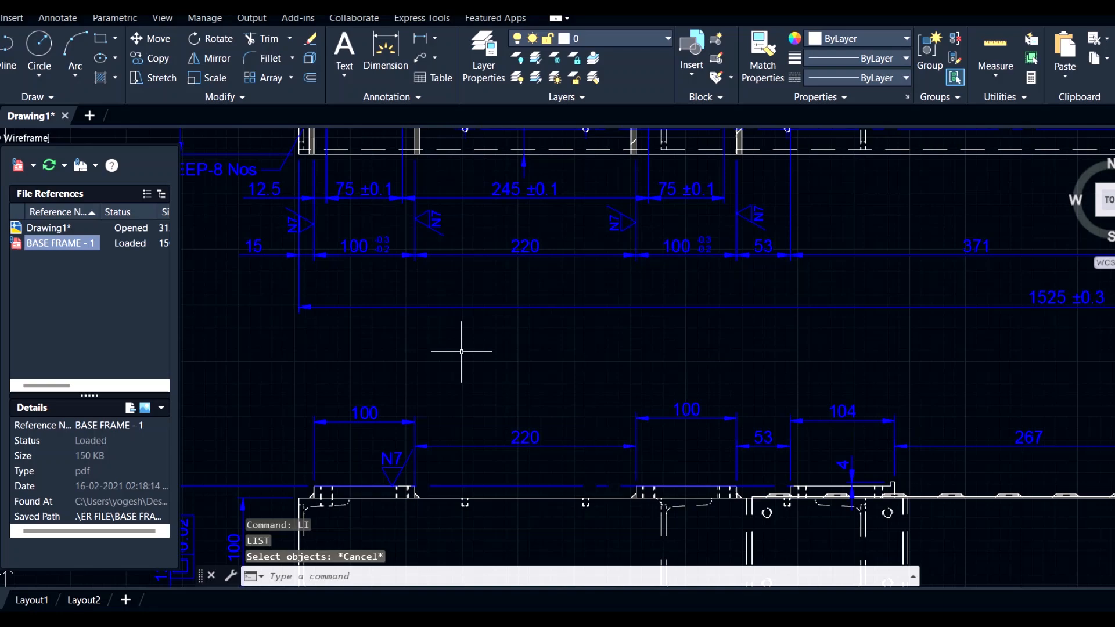
text(dist)
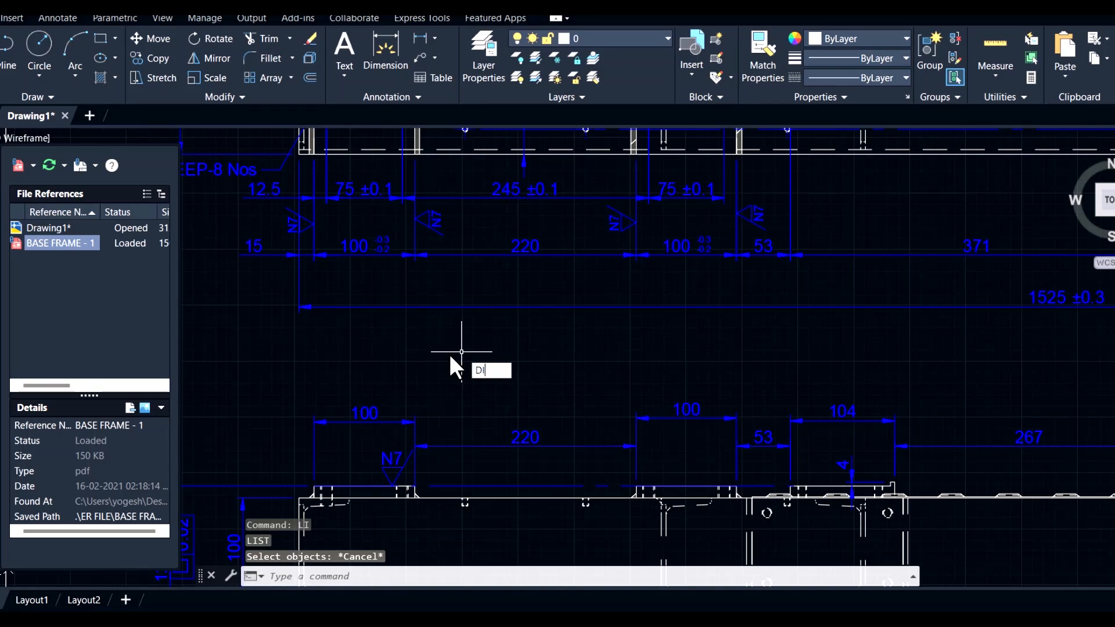
key(Return)
click(299, 311)
middle_drag(756, 324, 269, 346)
middle_drag(782, 362, 405, 366)
middle_drag(839, 363, 752, 364)
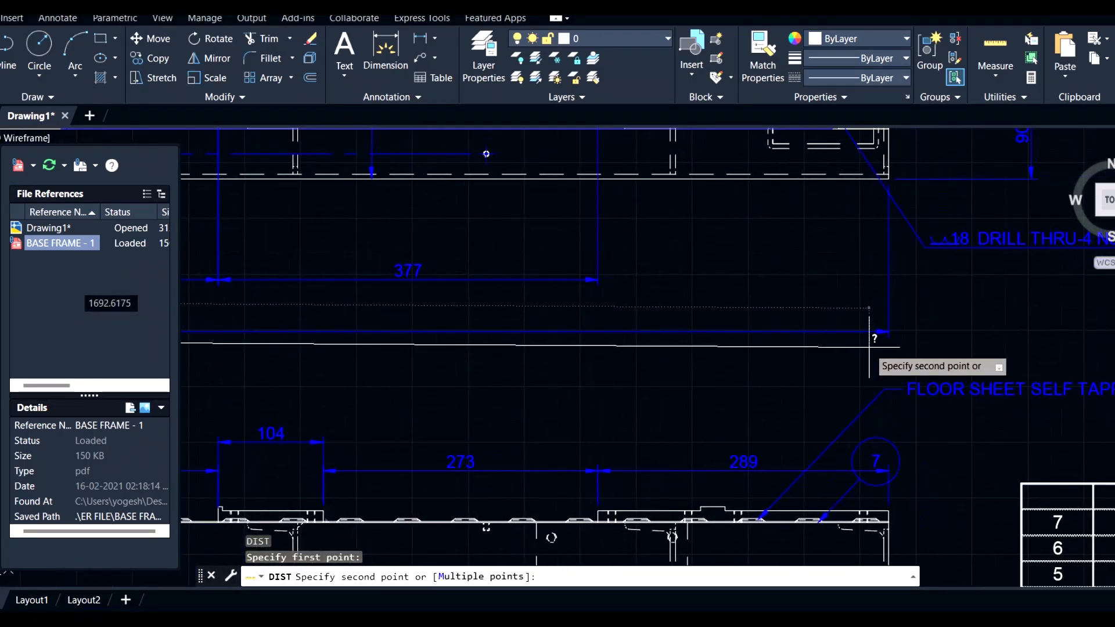
click(887, 343)
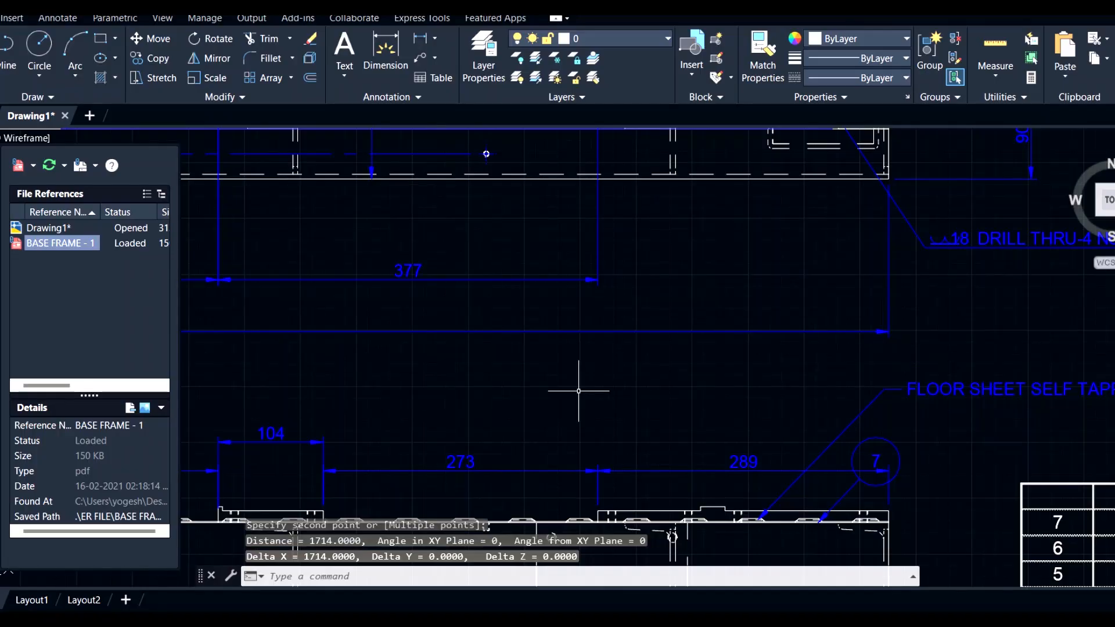
Step: Switch to Calculator and divide the measured 1714 by the printed overall dimension 1525
click(285, 620)
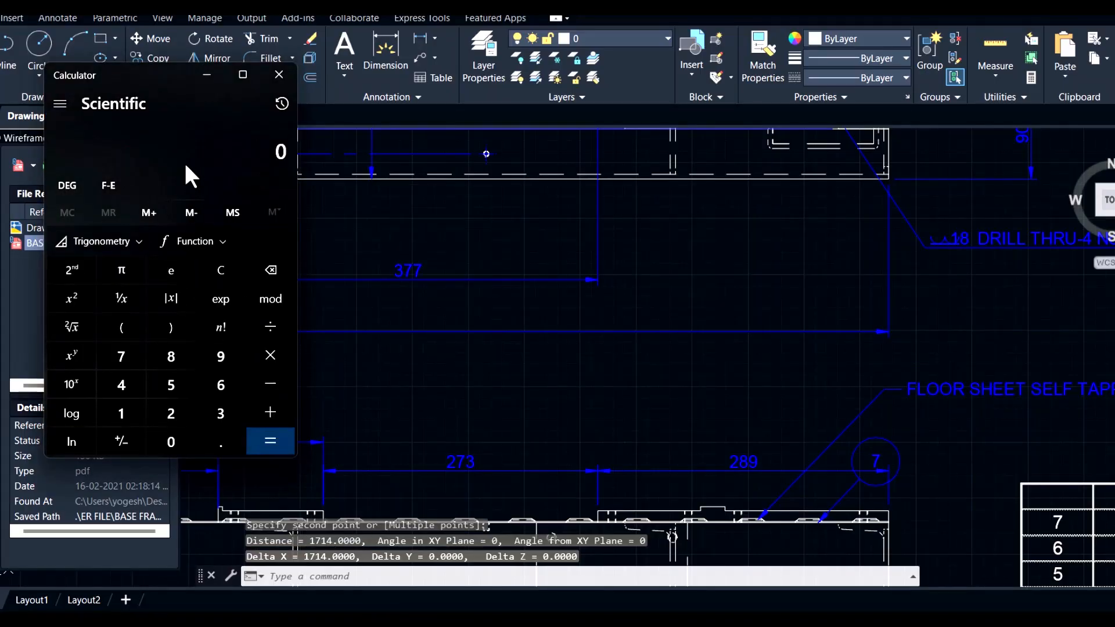
text(1714)
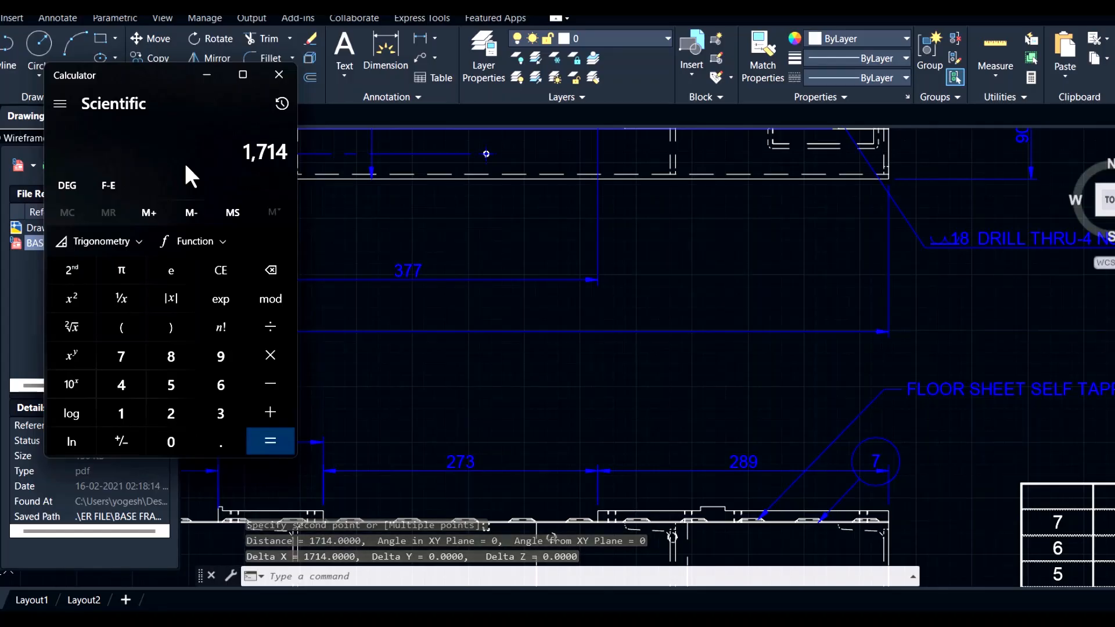
key(slash)
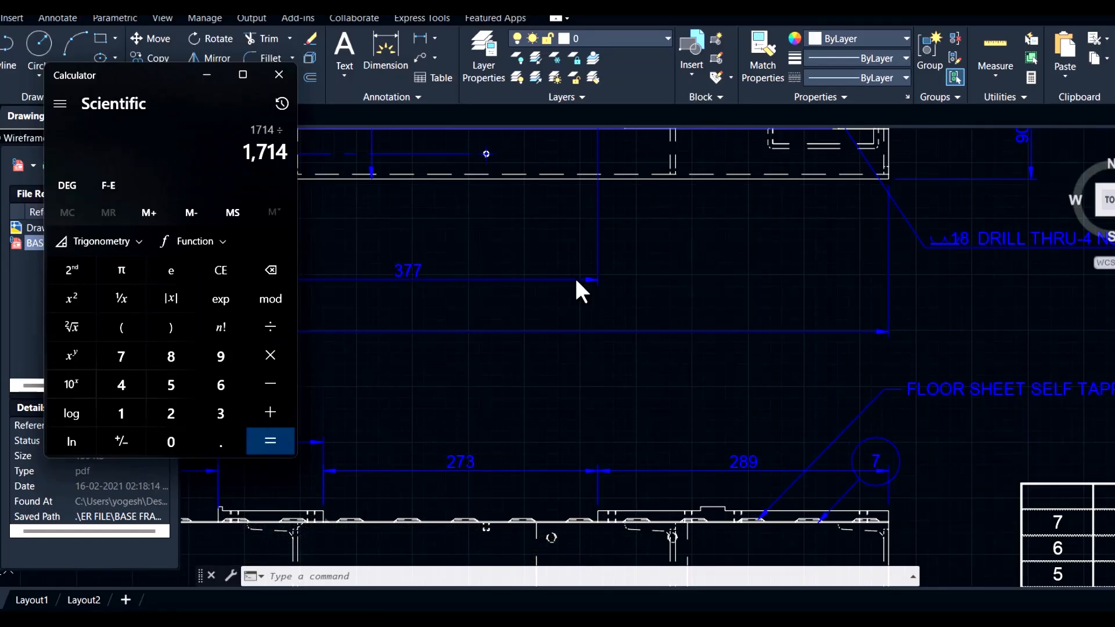
click(465, 275)
middle_drag(447, 269, 824, 283)
key(alt+Tab)
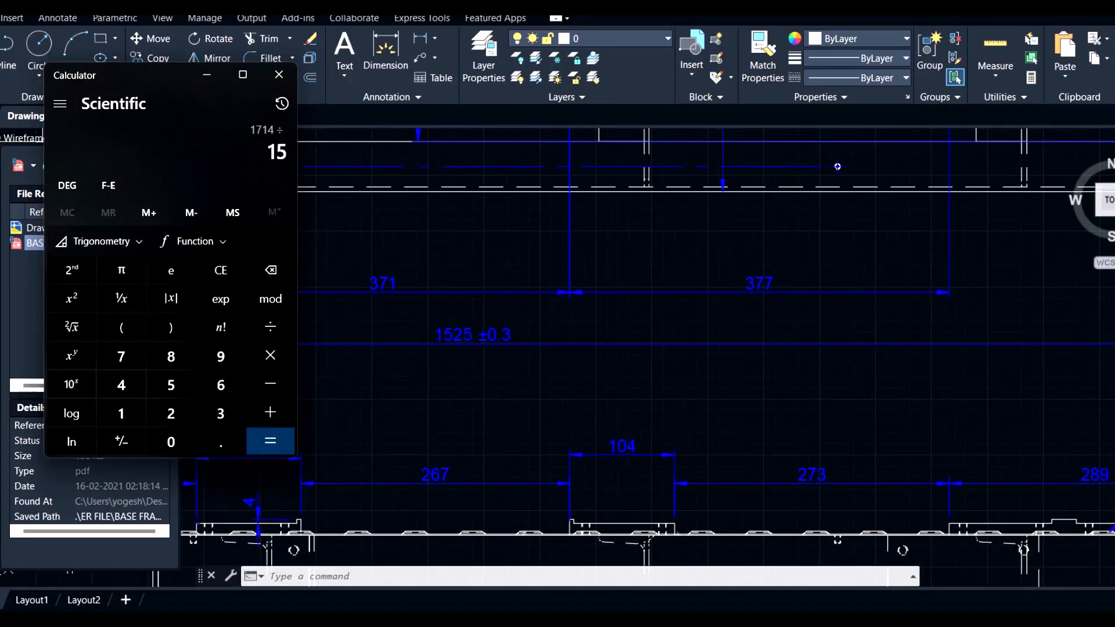
key(Return)
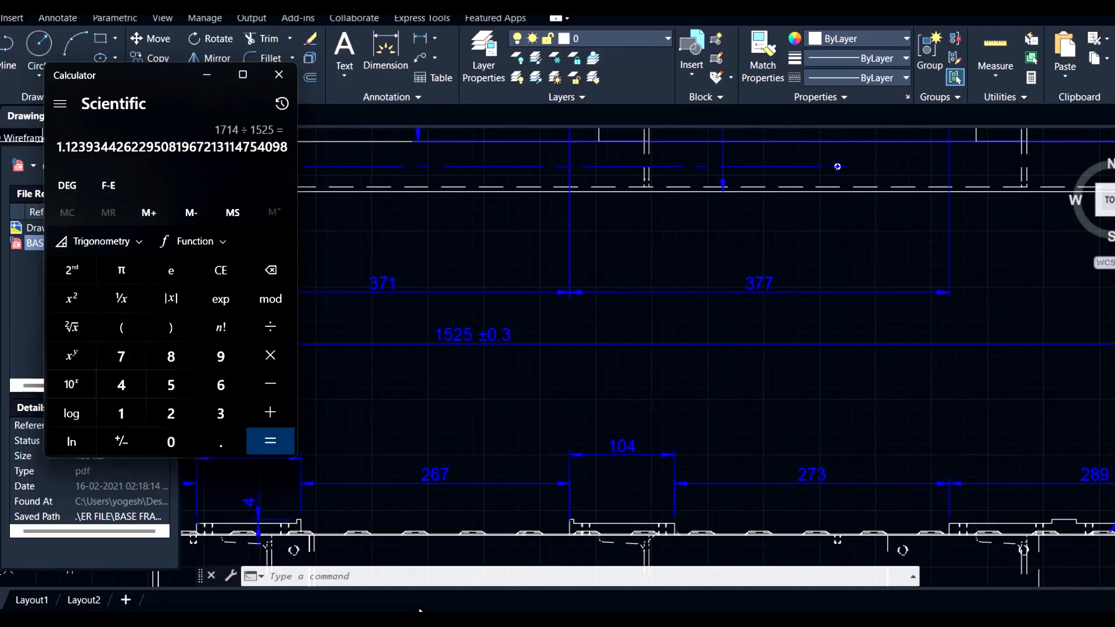
Step: Compute the correction factor as 1525 ÷ 1714 in Calculator and select the whole result
text(152)
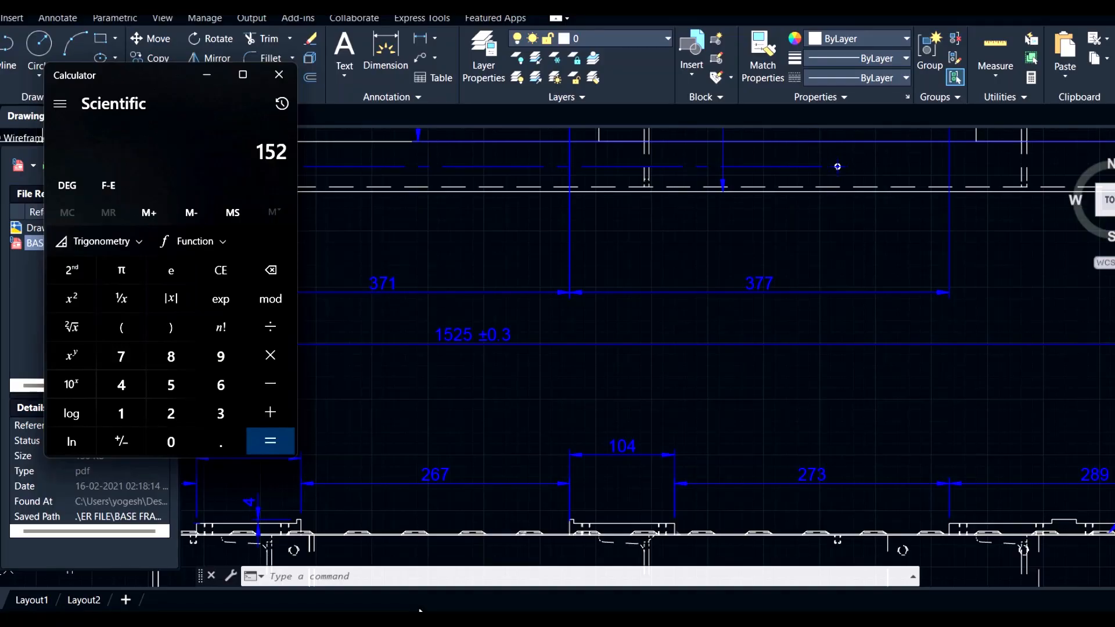
text(5)
text(/)
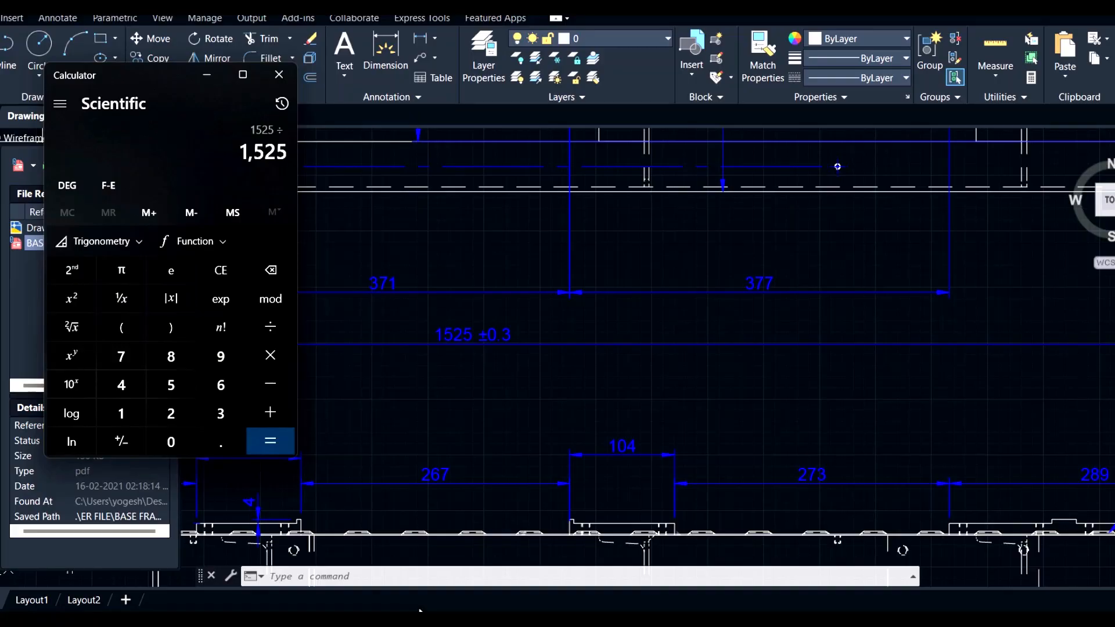
text(1714)
key(Return)
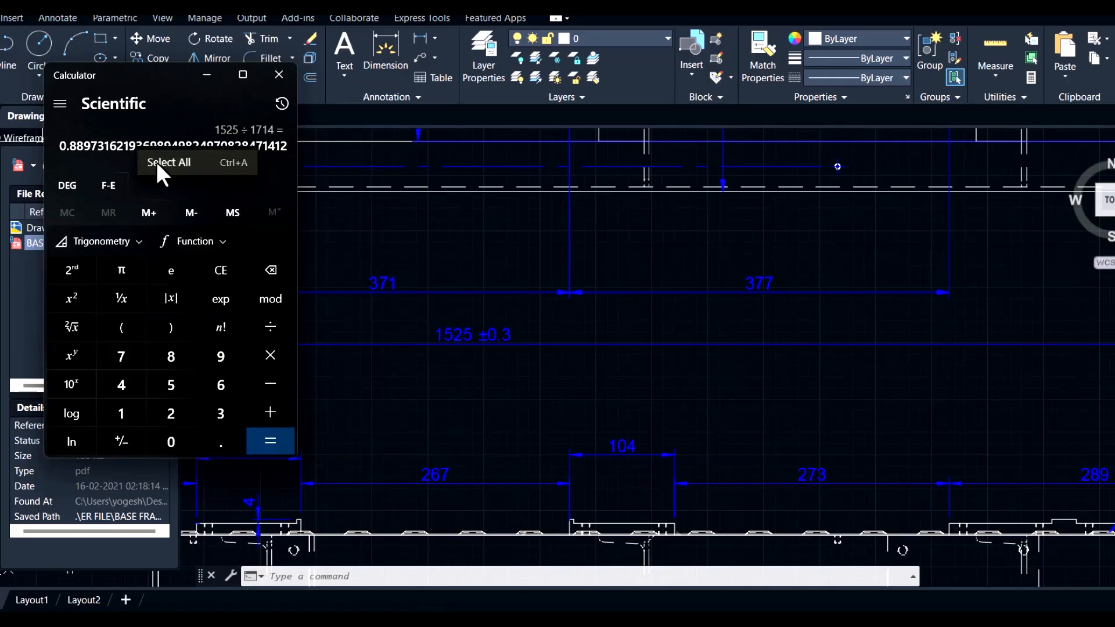
click(155, 162)
right_click(143, 148)
click(177, 165)
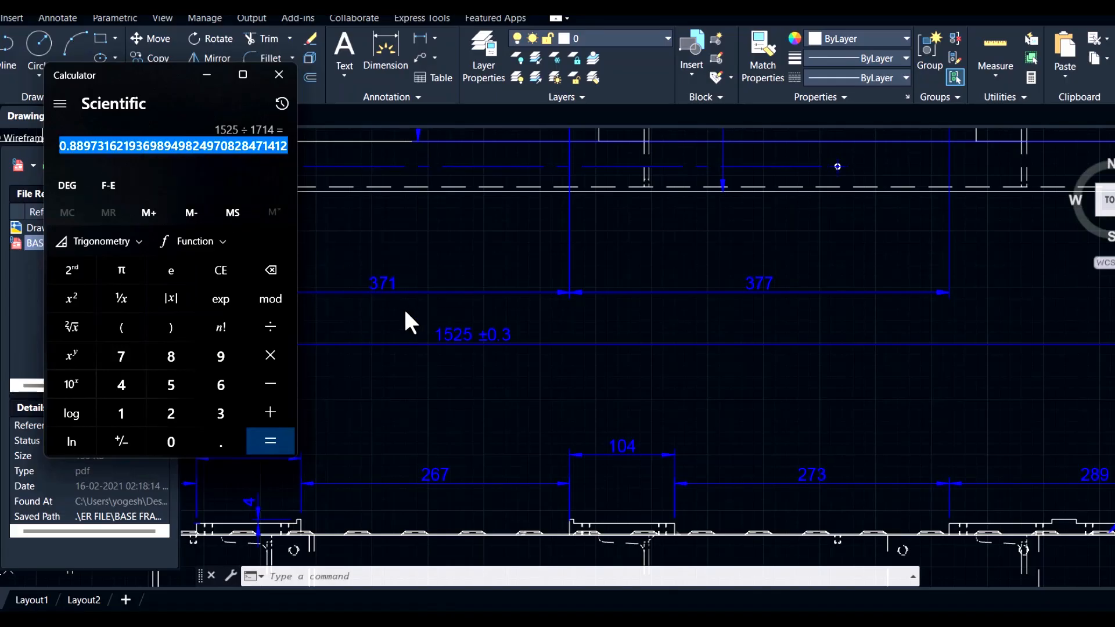
click(432, 353)
scroll(438, 372, down, 1)
middle_drag(431, 383, 797, 393)
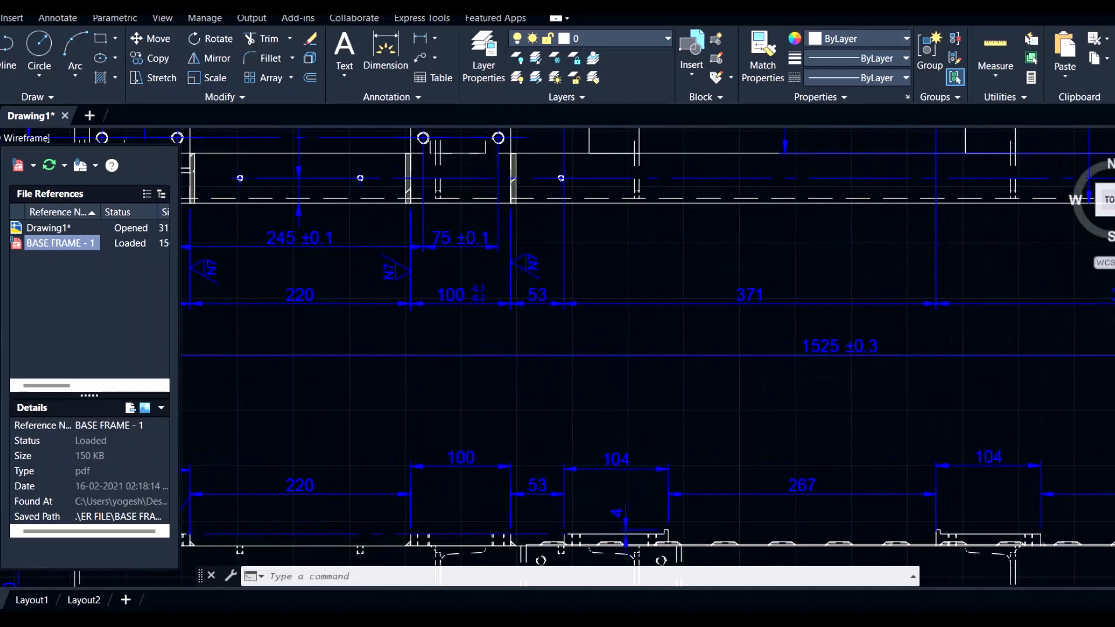
scroll(410, 351, down, 6)
scroll(335, 360, up, 6)
text(l)
key(Return)
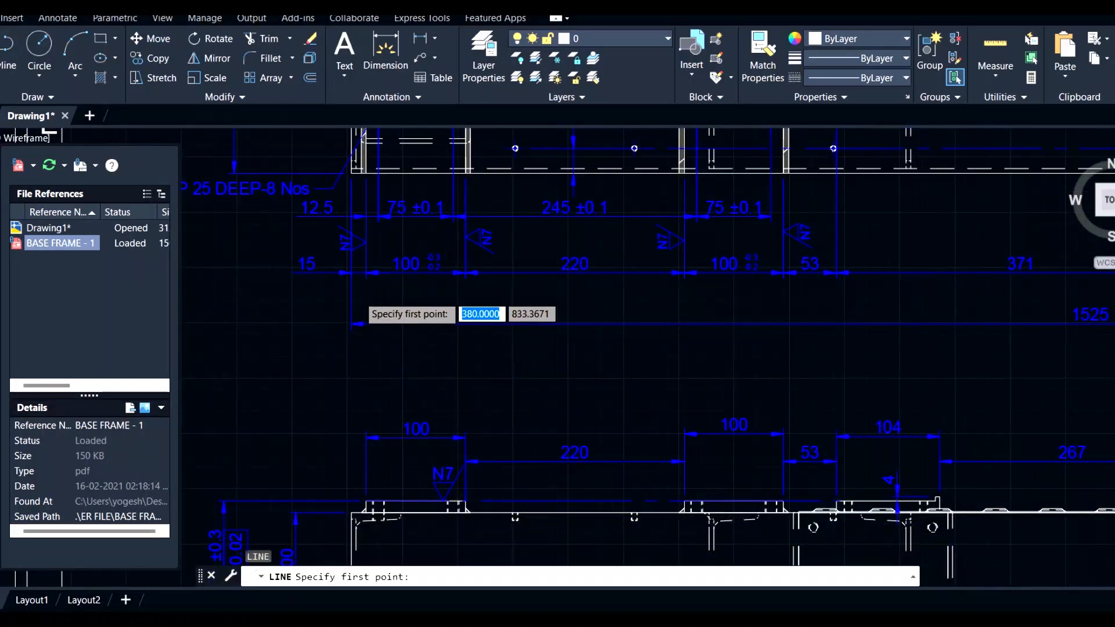
scroll(352, 269, down, 3)
scroll(343, 348, up, 3)
scroll(331, 378, down, 2)
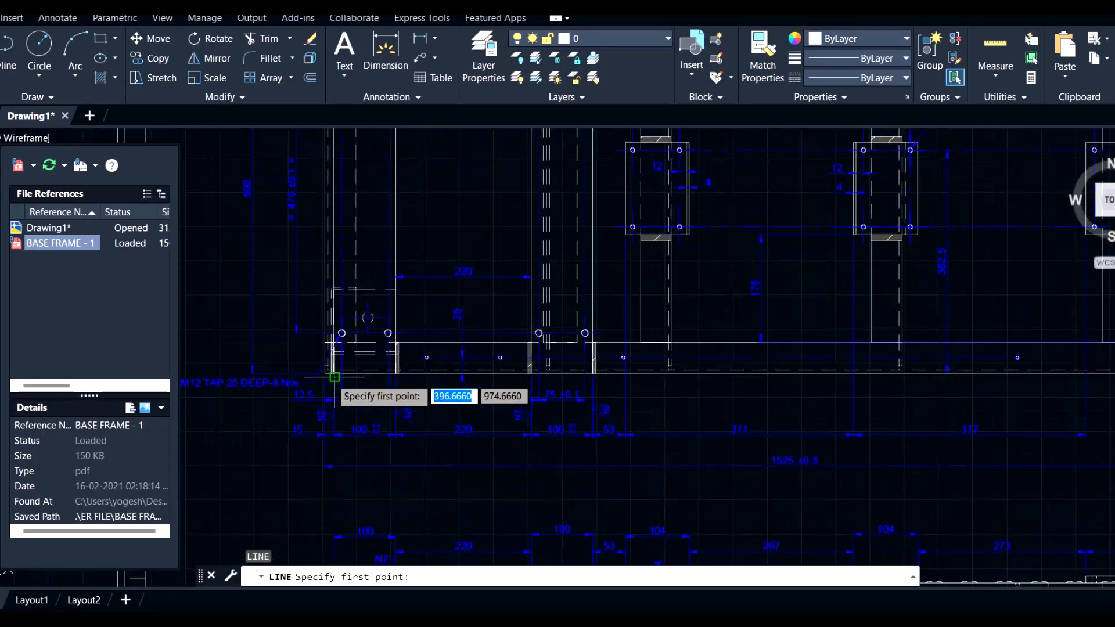
scroll(323, 380, down, 5)
scroll(326, 403, up, 4)
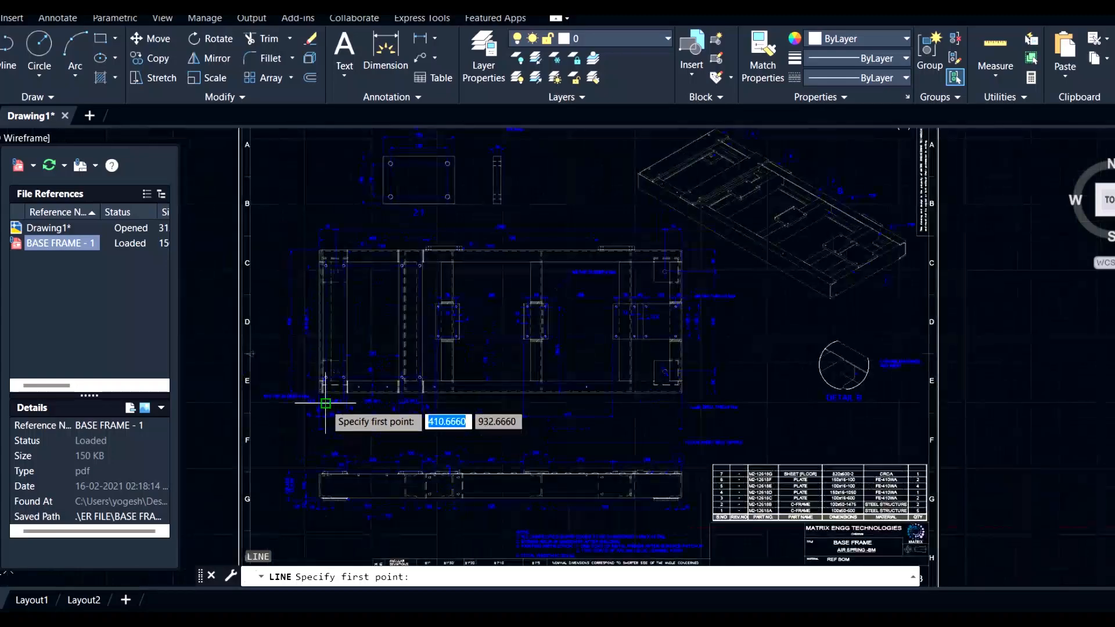
text(Z)
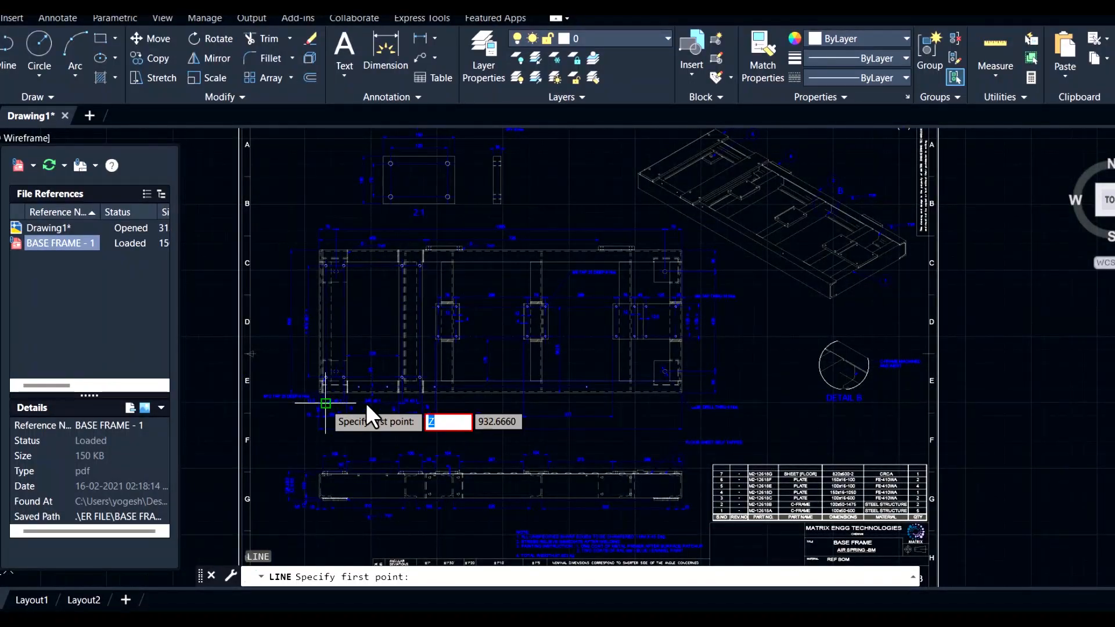
key(Escape)
Step: Draw a vertical line from the plan view's lower-left corner down past the 1525 ±0.3 dimension line
text(z)
key(Return)
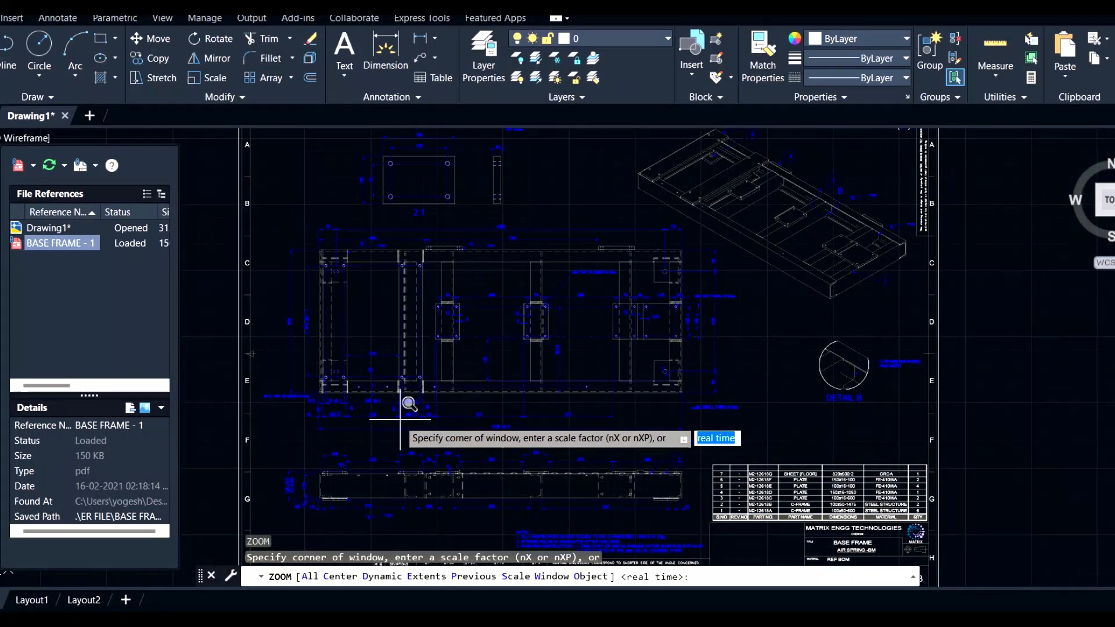
click(299, 365)
click(366, 417)
key(Escape)
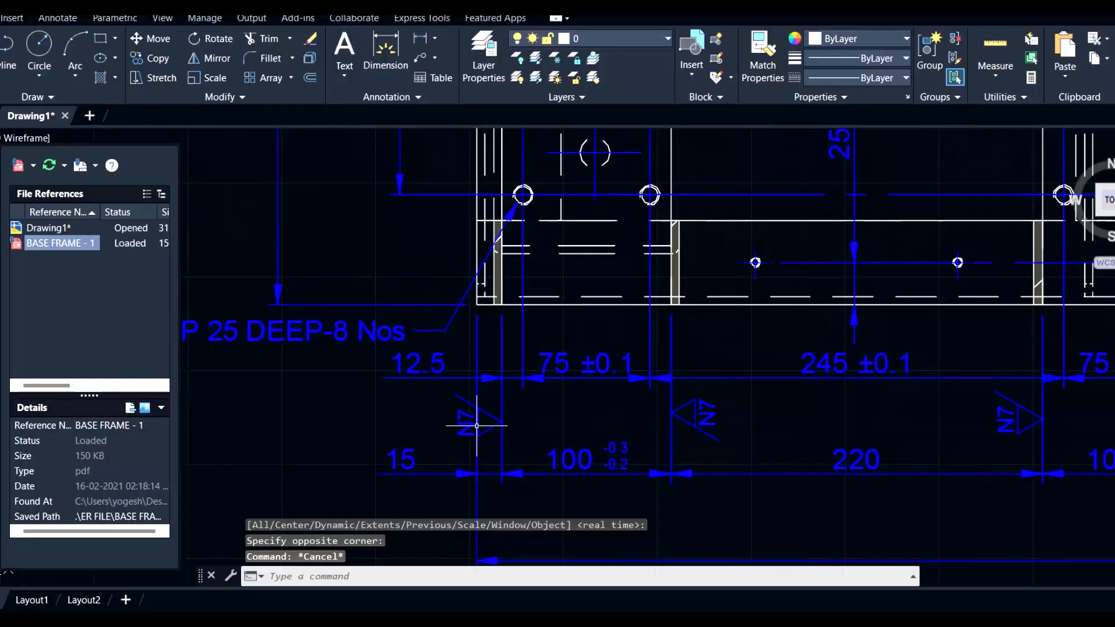
text(l)
key(Return)
click(476, 304)
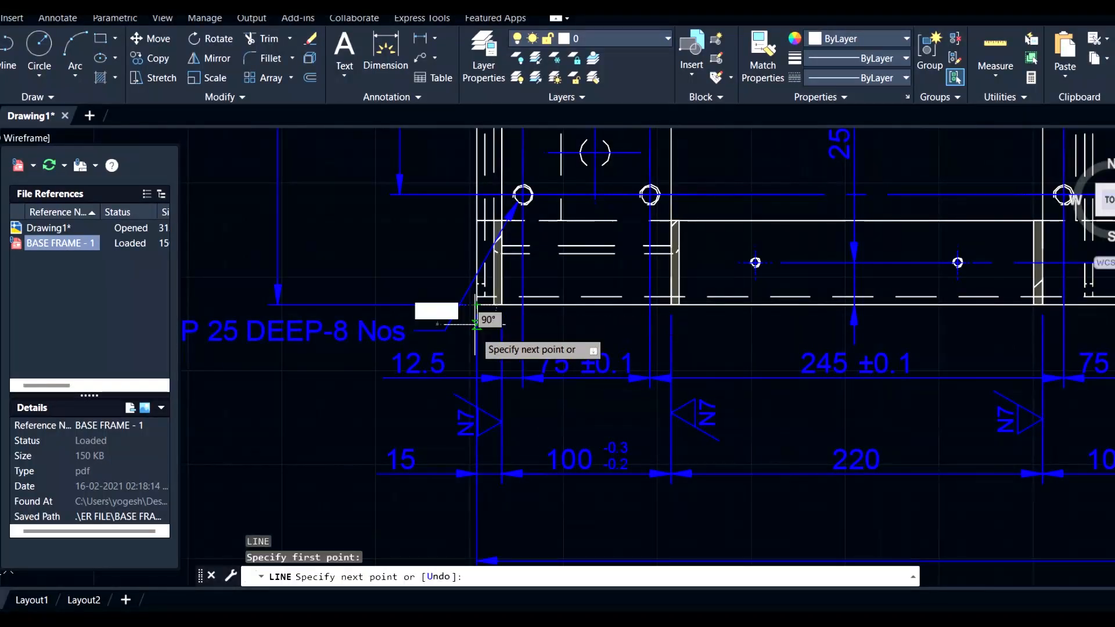
middle_drag(480, 409, 474, 223)
click(468, 436)
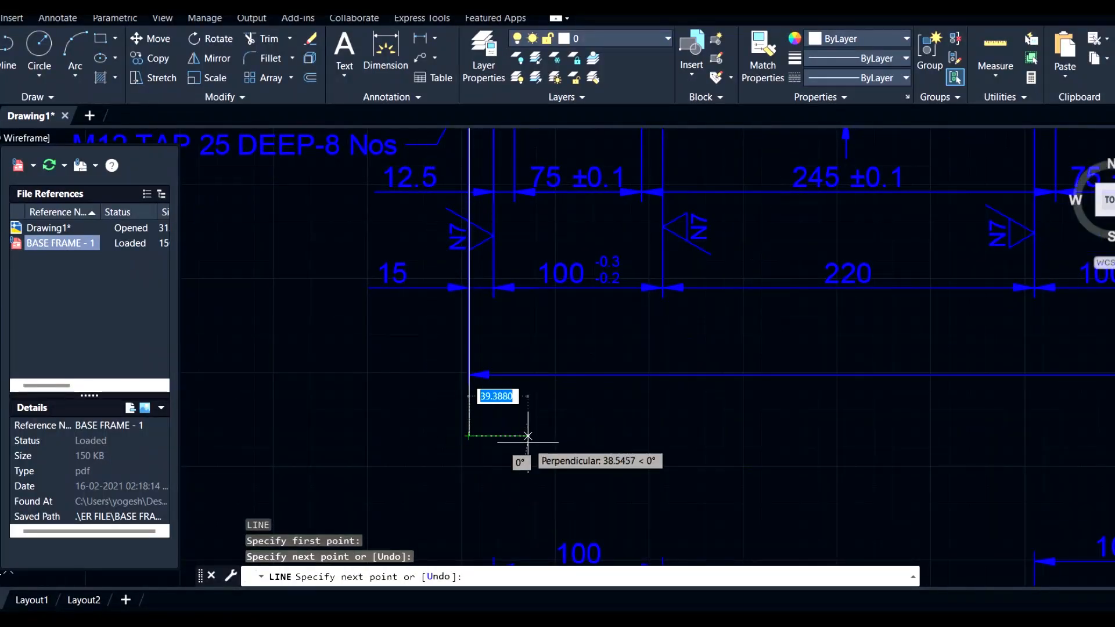
key(Escape)
Step: Set the color of the vertical line at the frame's left end to red 205,32,39
click(511, 435)
click(461, 414)
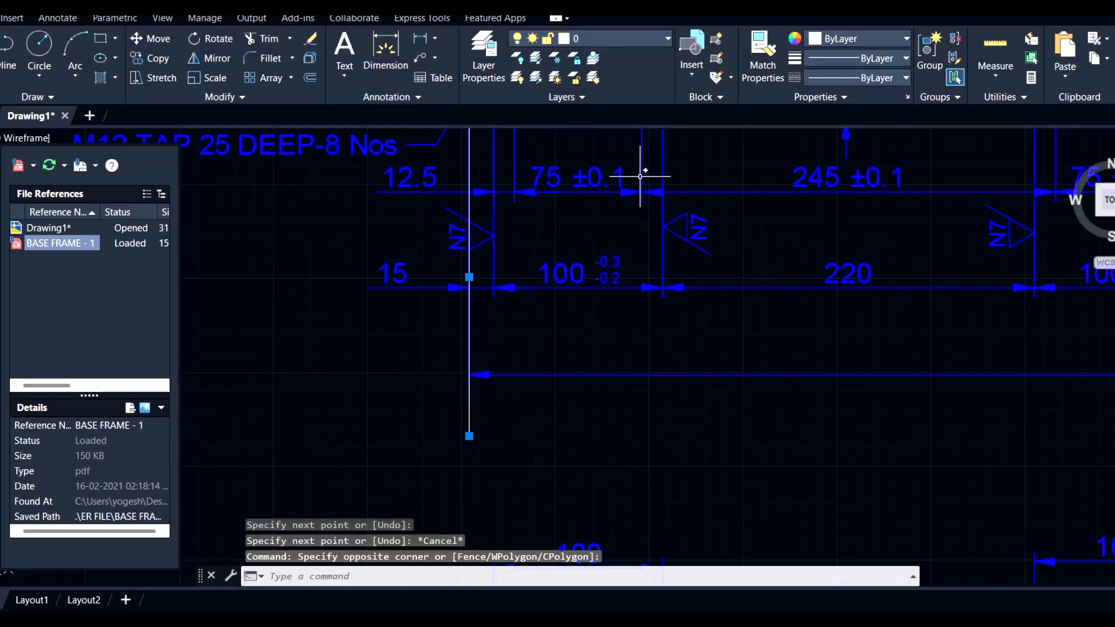
click(877, 40)
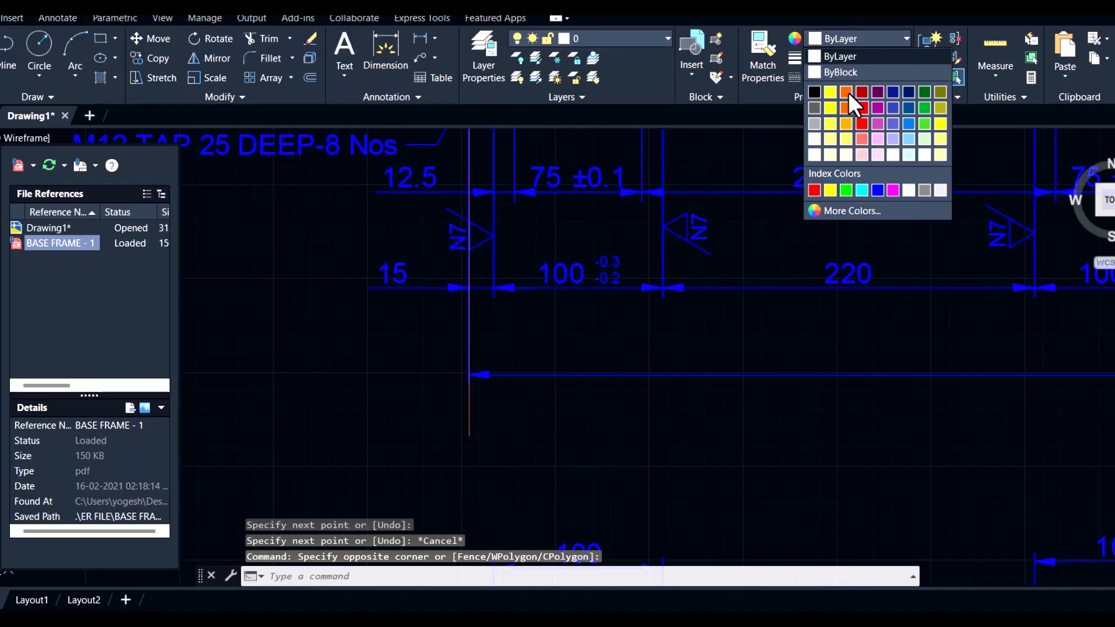
click(862, 107)
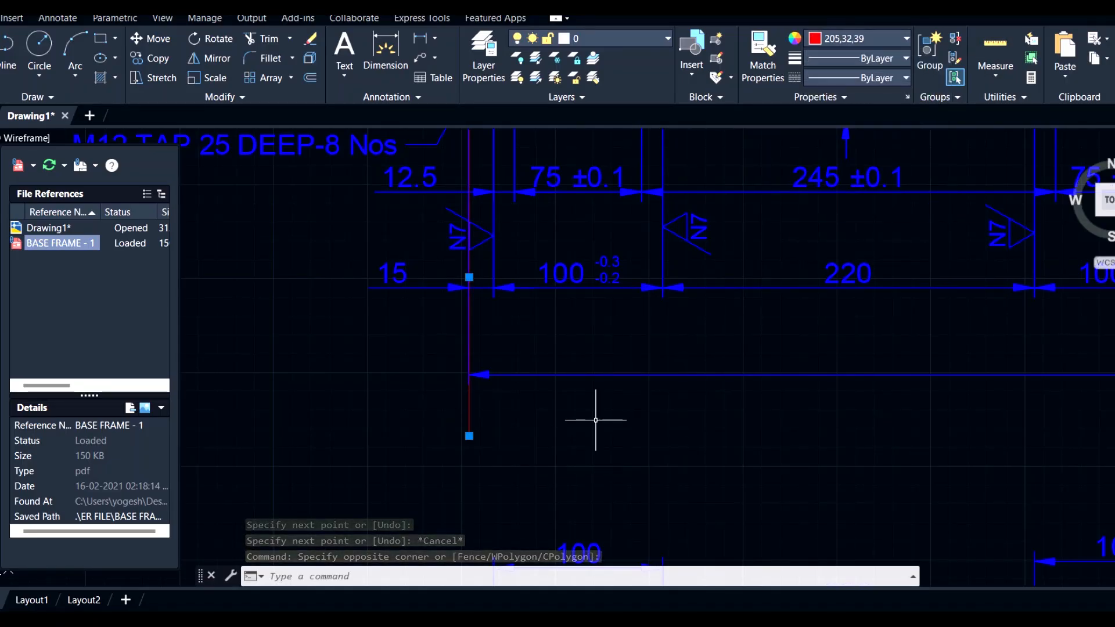
key(Escape)
Step: Draw a vertical line about 208 units long down from the plan view's lower-right corner, past the overall dimension line
scroll(588, 419, down, 3)
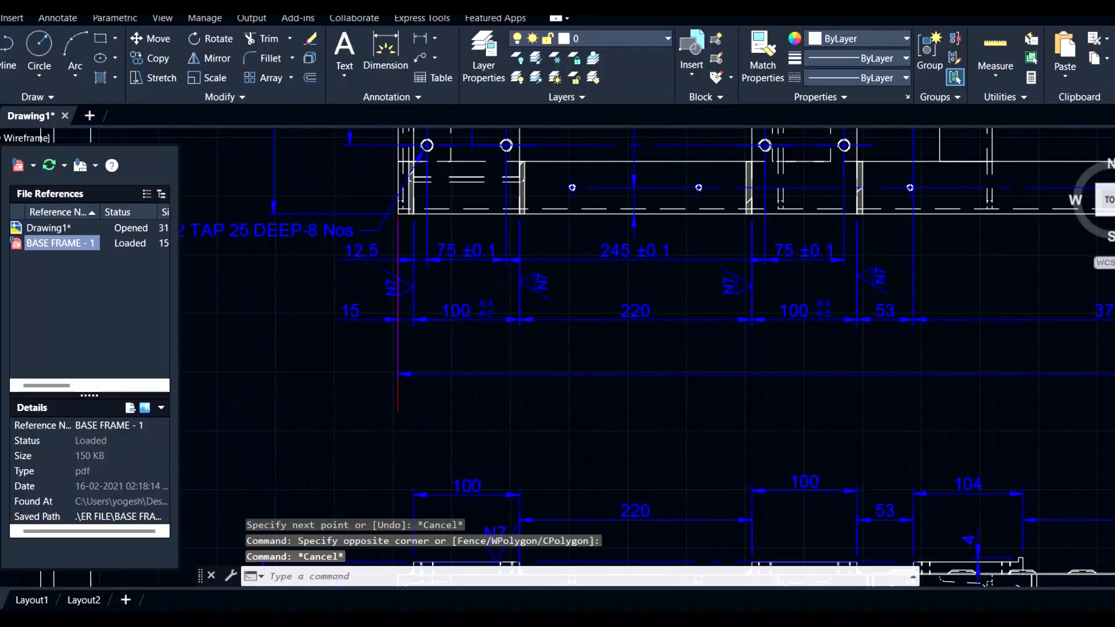
scroll(644, 428, down, 2)
middle_drag(644, 428, 487, 414)
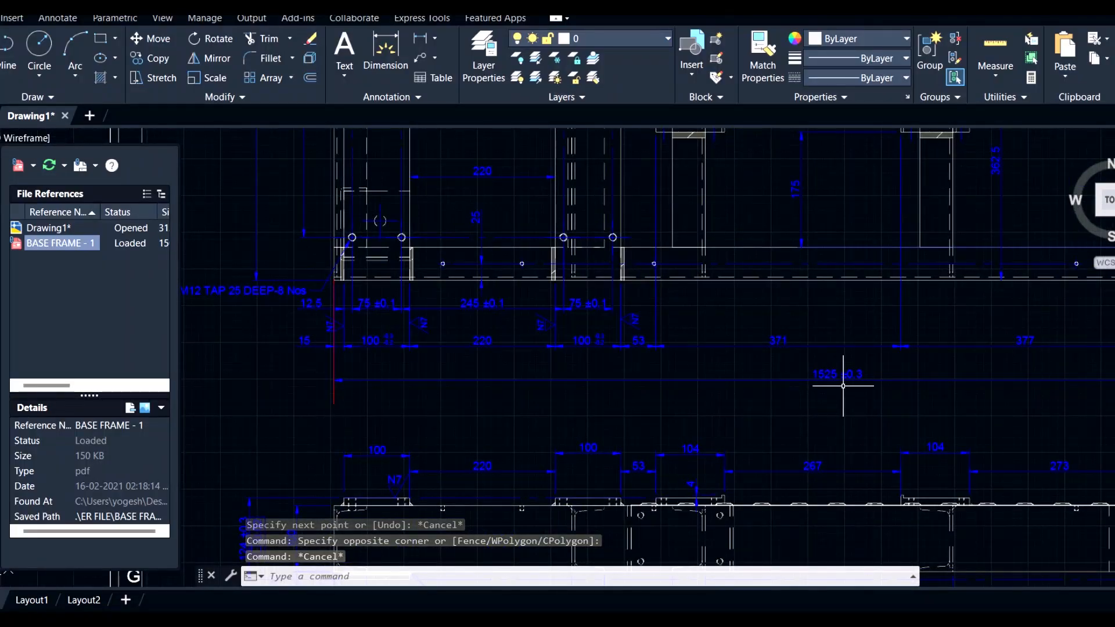
mouse_move(829, 389)
middle_down()
mouse_move(517, 386)
mouse_move(569, 384)
middle_up()
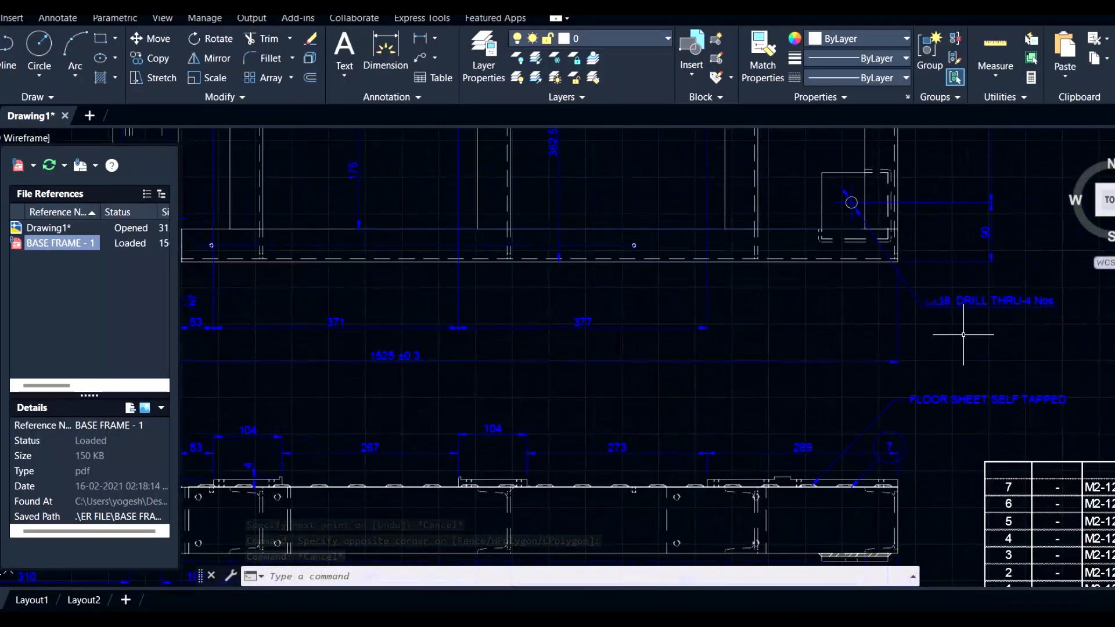
scroll(932, 295, up, 3)
text(l)
key(Return)
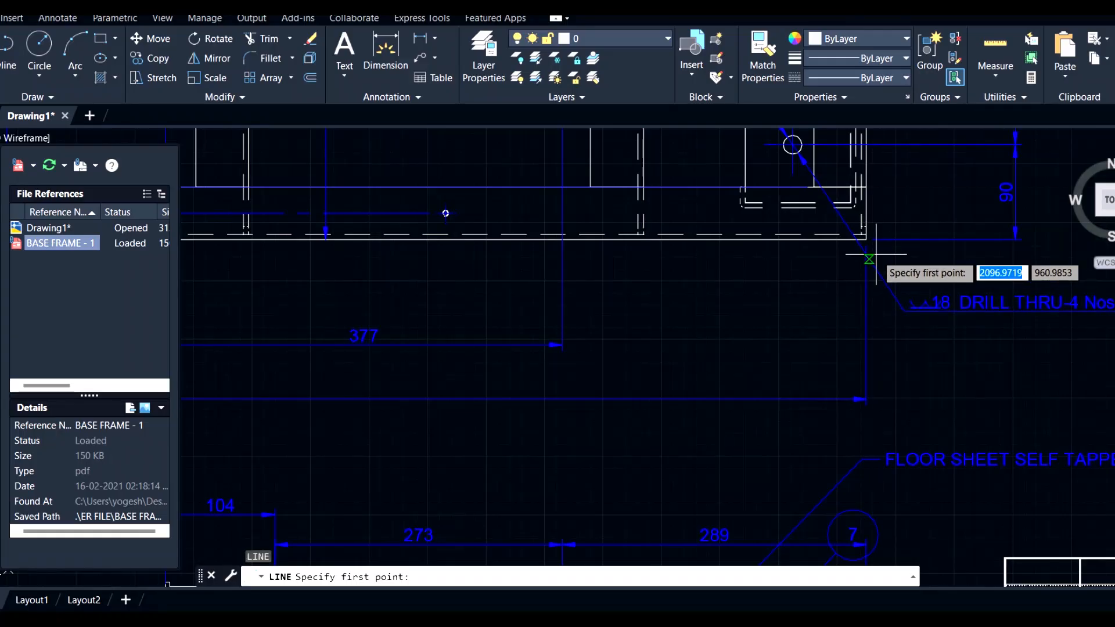
click(865, 239)
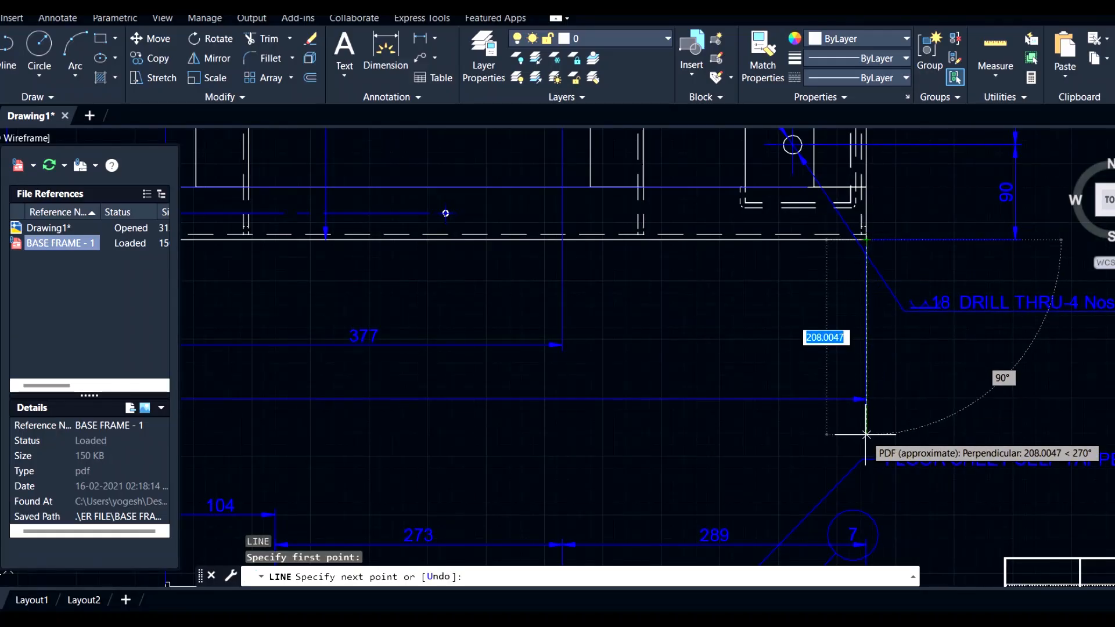
click(866, 398)
key(Return)
Step: Set the color of the vertical line at the frame's right end to dark red 153,27,30
click(901, 427)
click(842, 414)
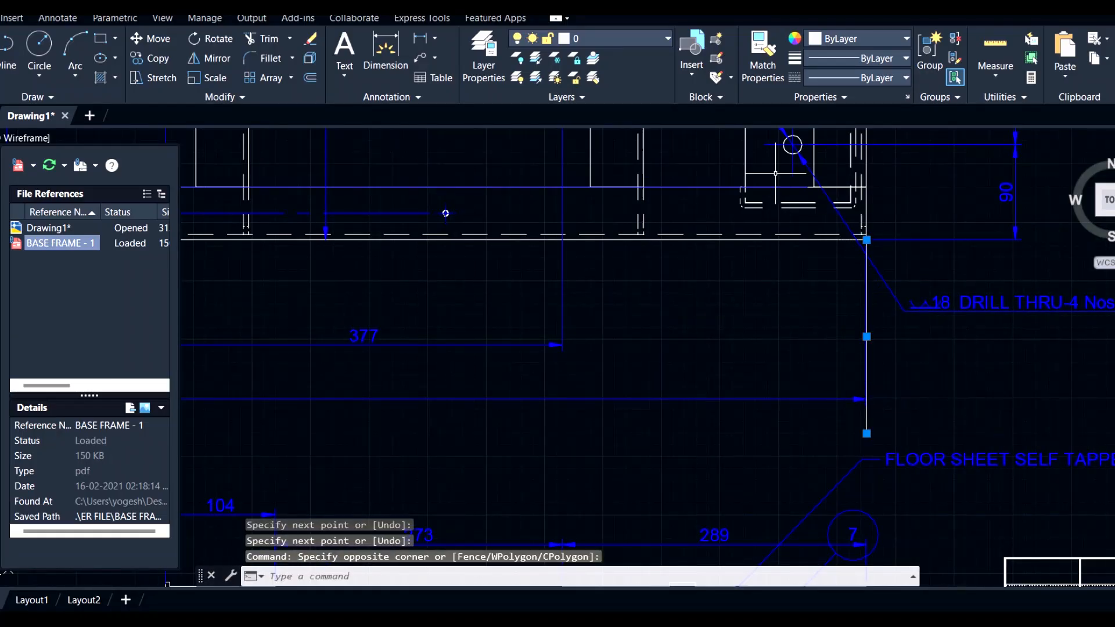
click(858, 38)
click(858, 37)
click(858, 37)
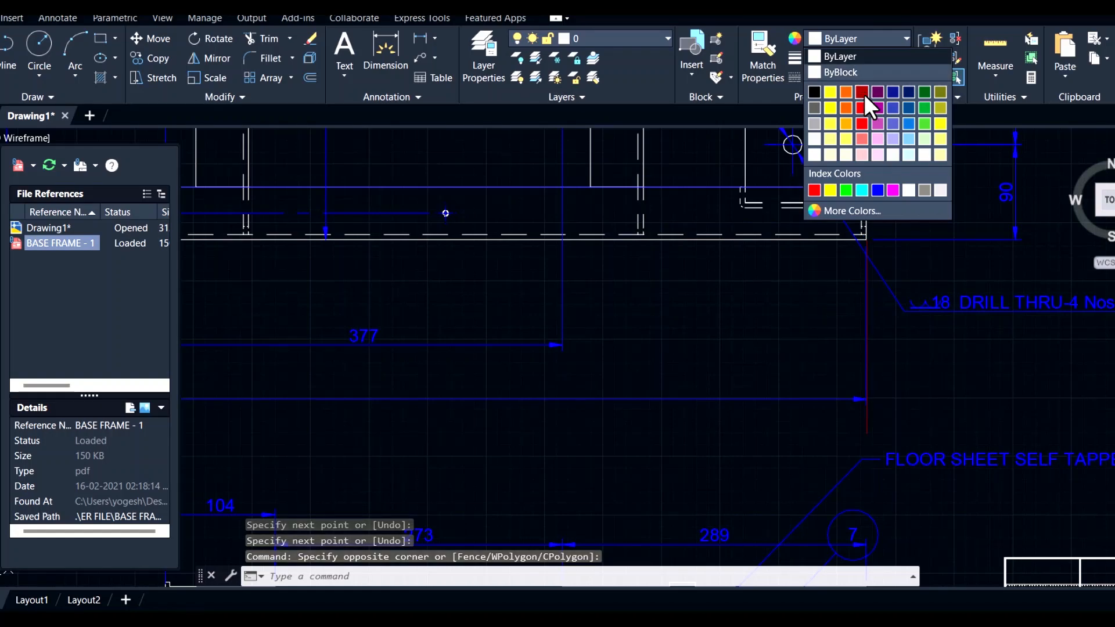
click(864, 94)
scroll(772, 378, up, 3)
key(Escape)
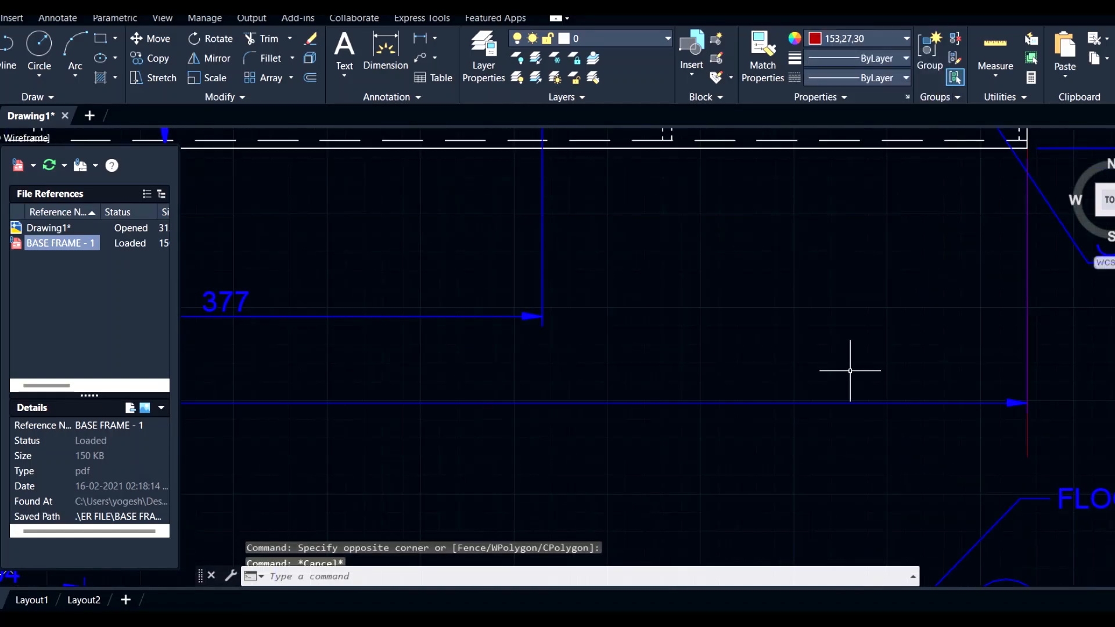
Step: Inspect the right end of the overall dimension and zoom to show the whole drawing
scroll(851, 395, up, 2)
scroll(860, 418, down, 2)
scroll(862, 420, up, 2)
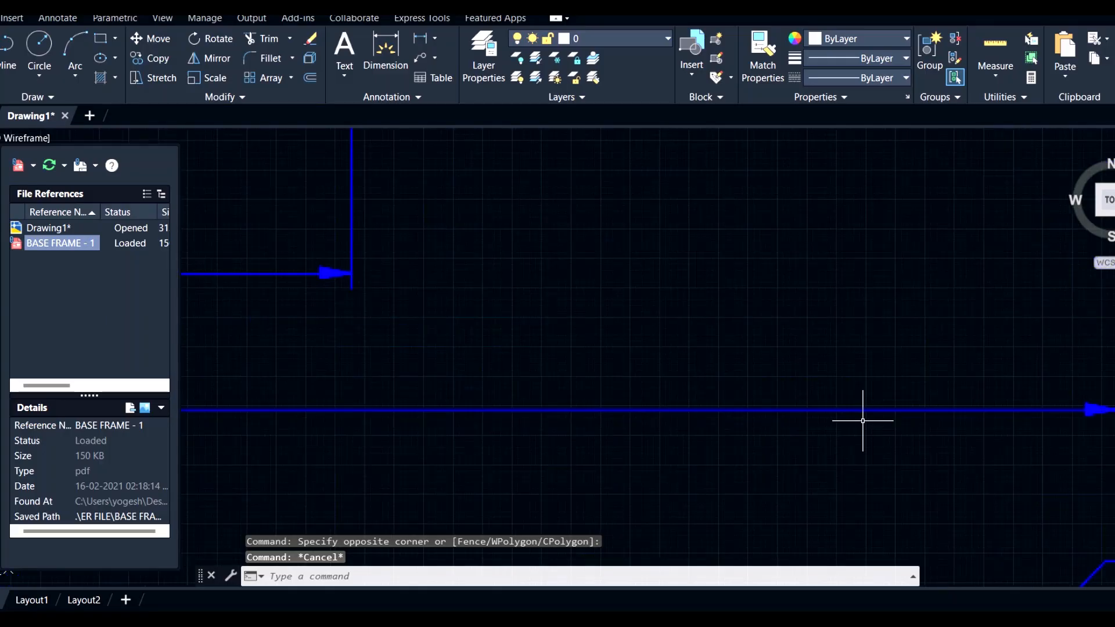
scroll(871, 420, down, 2)
text(z)
key(Return)
text(a)
key(Return)
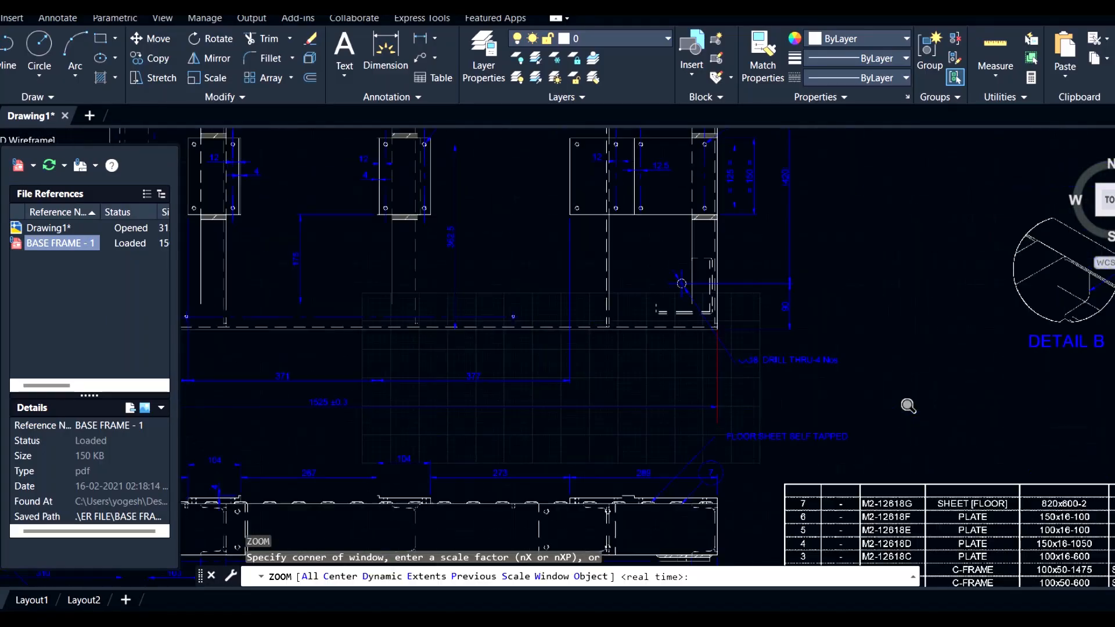
Step: Offset the red vertical line at the frame's left end by 1525 units toward the right end of the frame
scroll(619, 347, down, 2)
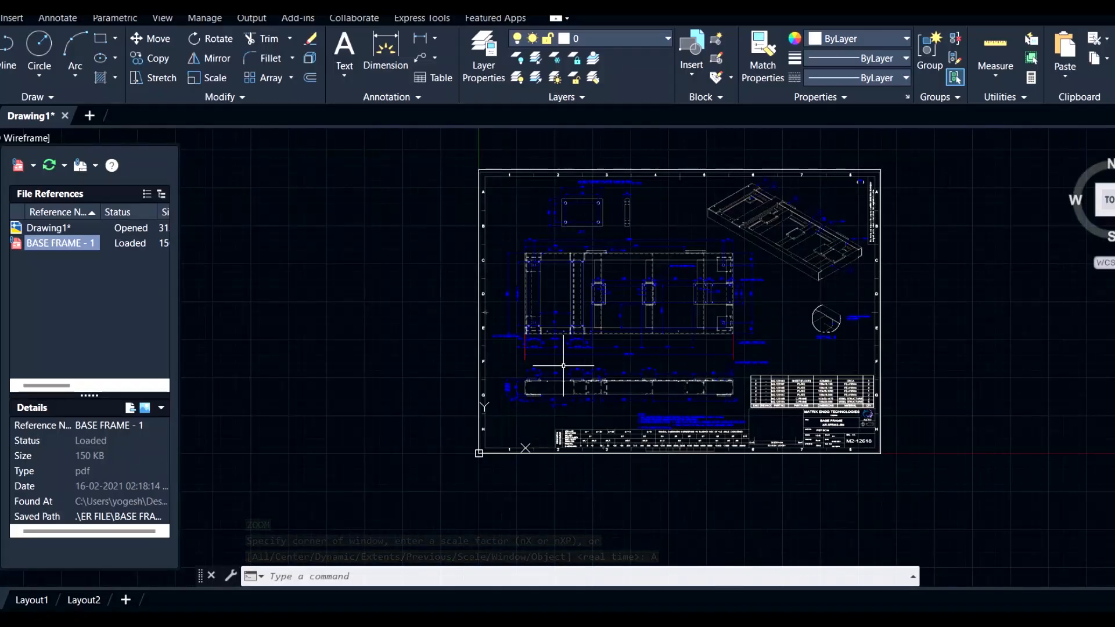
text(o)
key(Return)
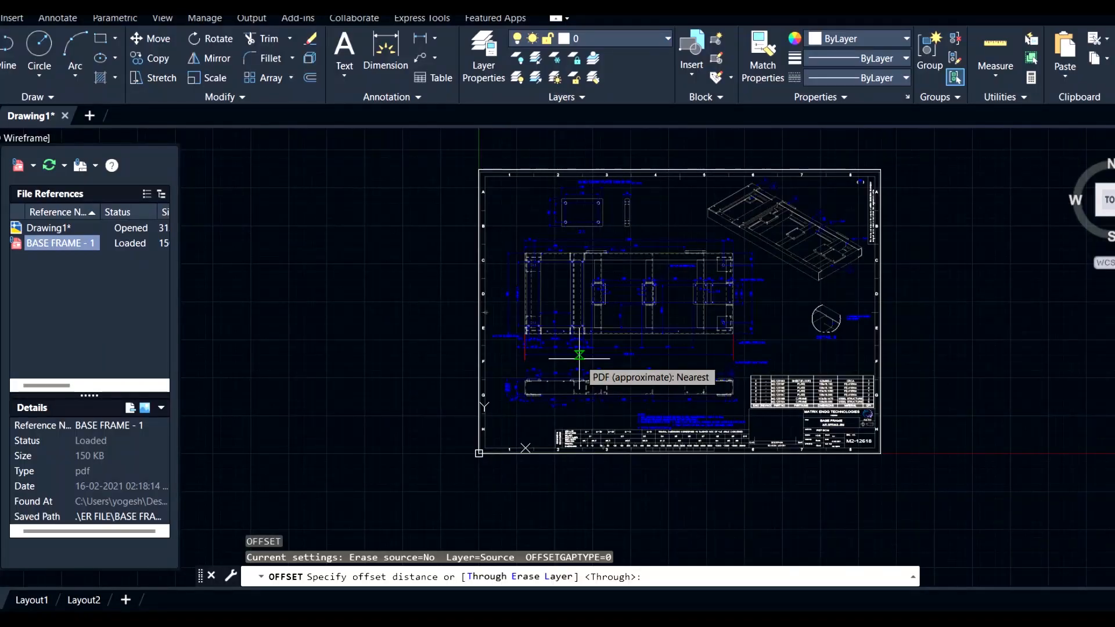
text(1525)
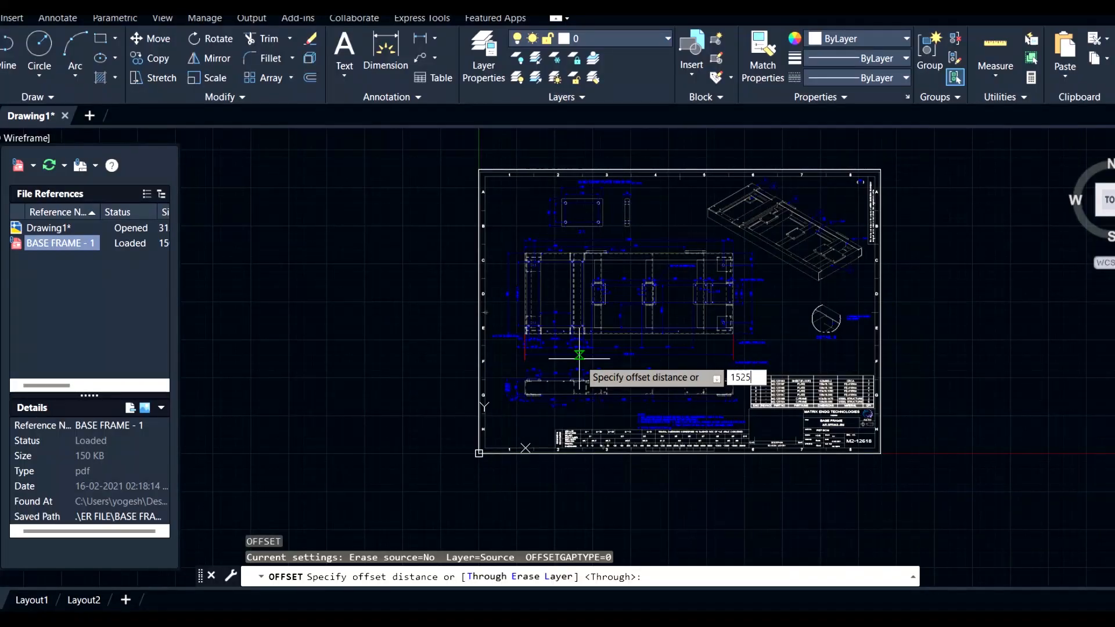
key(Return)
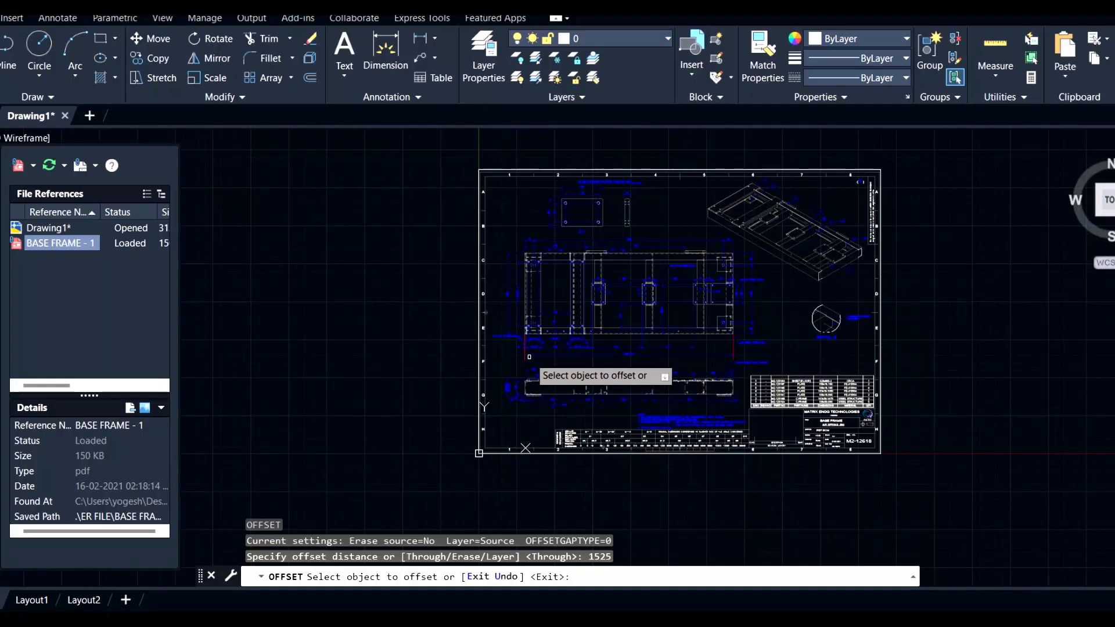
click(527, 366)
click(691, 369)
scroll(692, 365, up, 2)
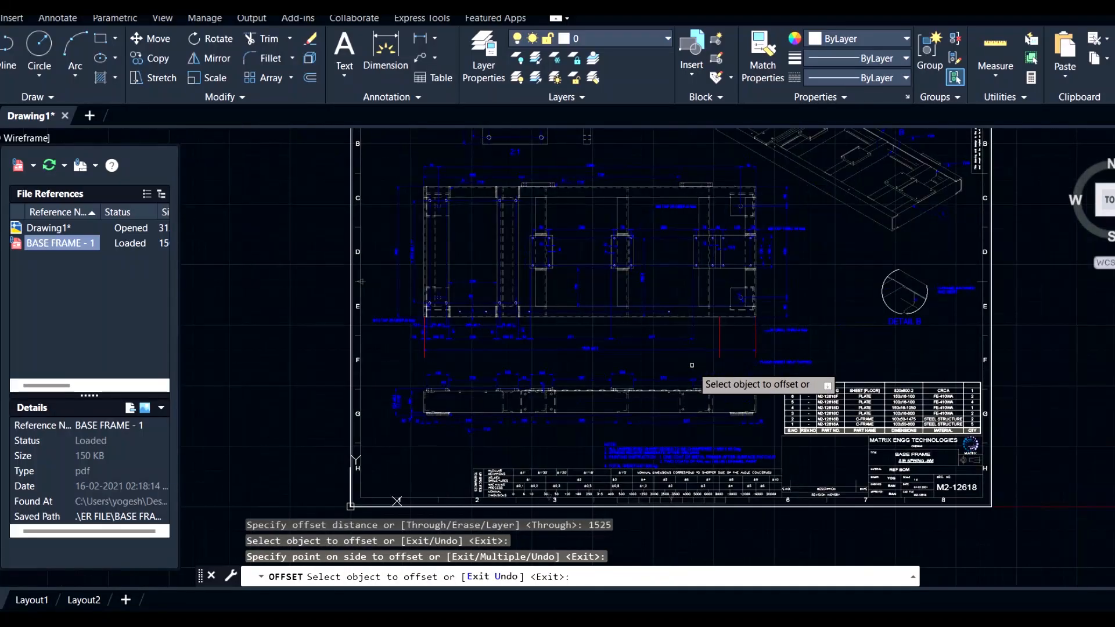
key(Escape)
scroll(615, 357, down, 2)
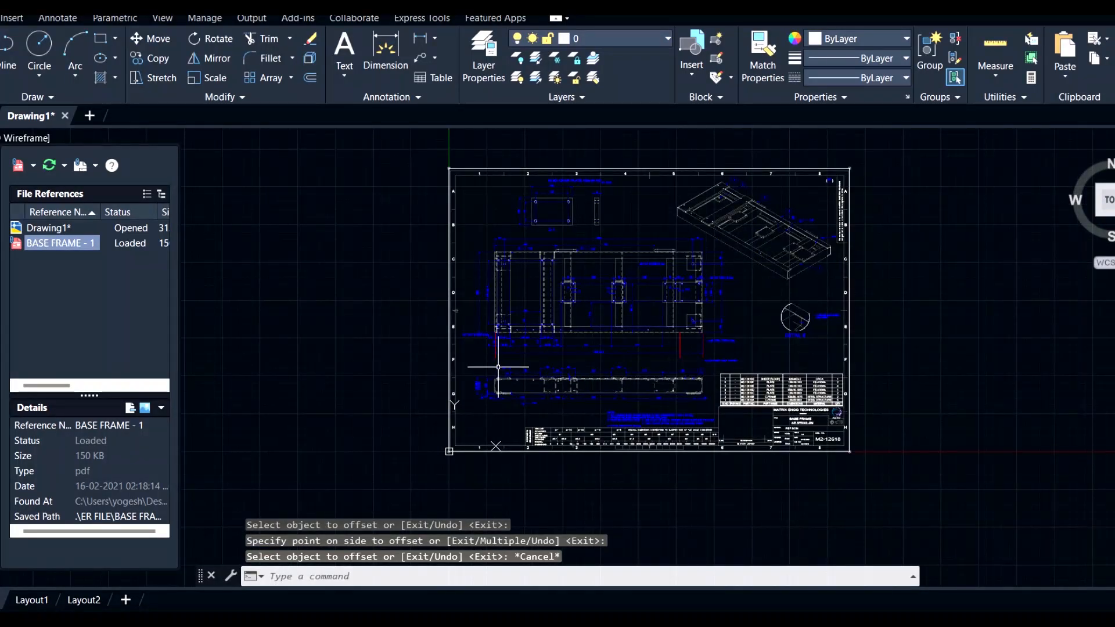
Step: Measure the distance between the lower endpoints of the left-end red line and its offset copy
text(DIST)
key(Return)
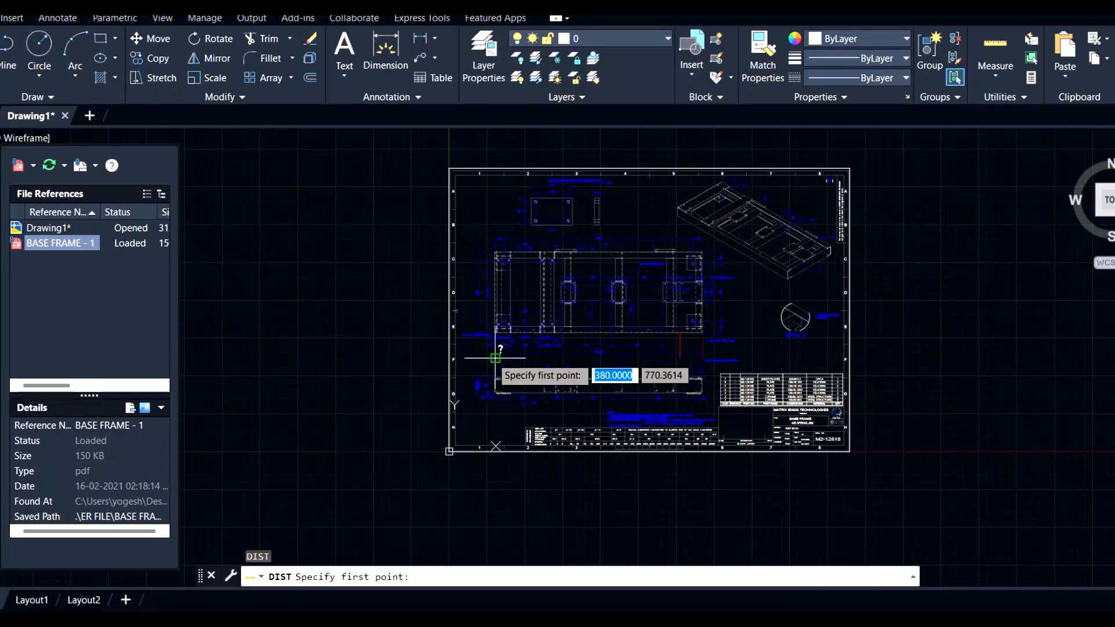
click(495, 358)
click(679, 358)
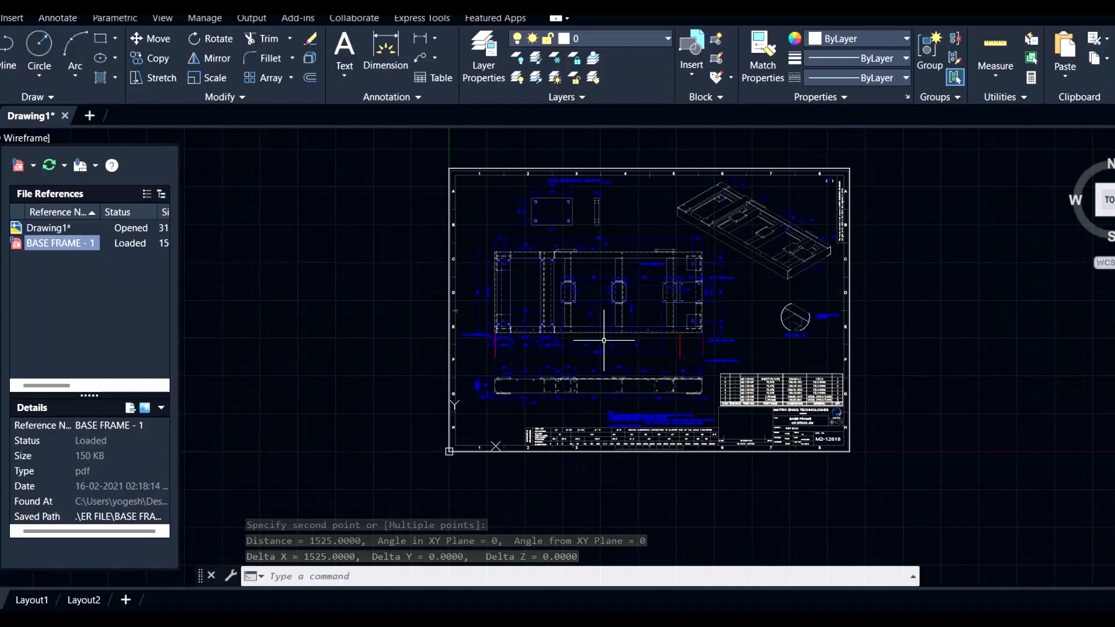
middle_drag(559, 331, 548, 343)
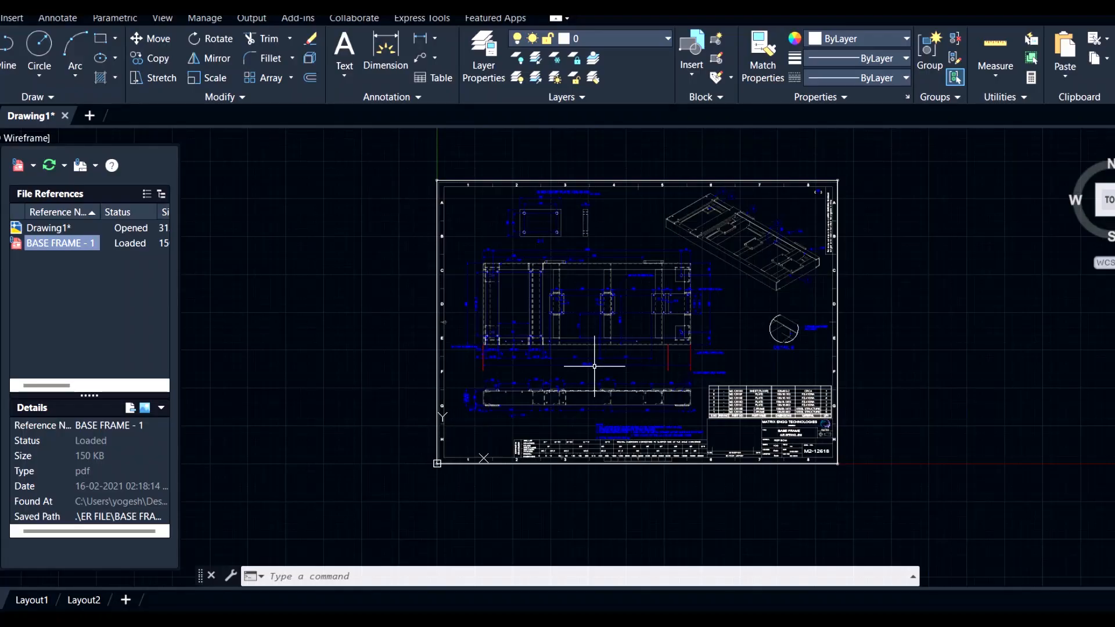
Step: Examine the 1525 ±0.3 overall dimension and the red reference lines from the frame's right end to its left end
text(z)
key(Return)
click(473, 343)
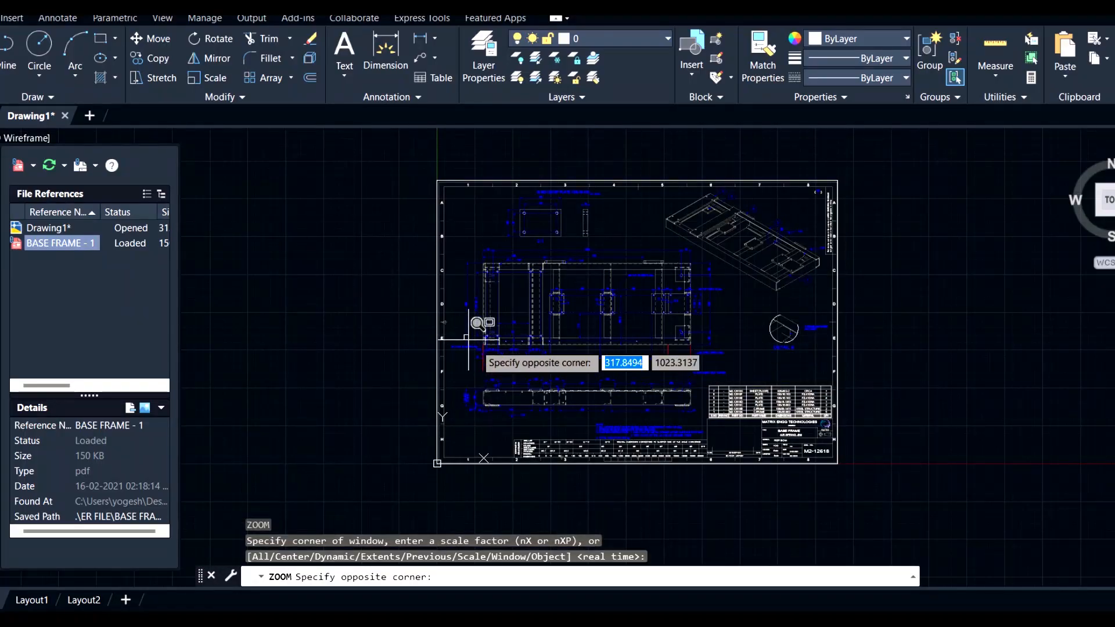
click(705, 366)
key(Escape)
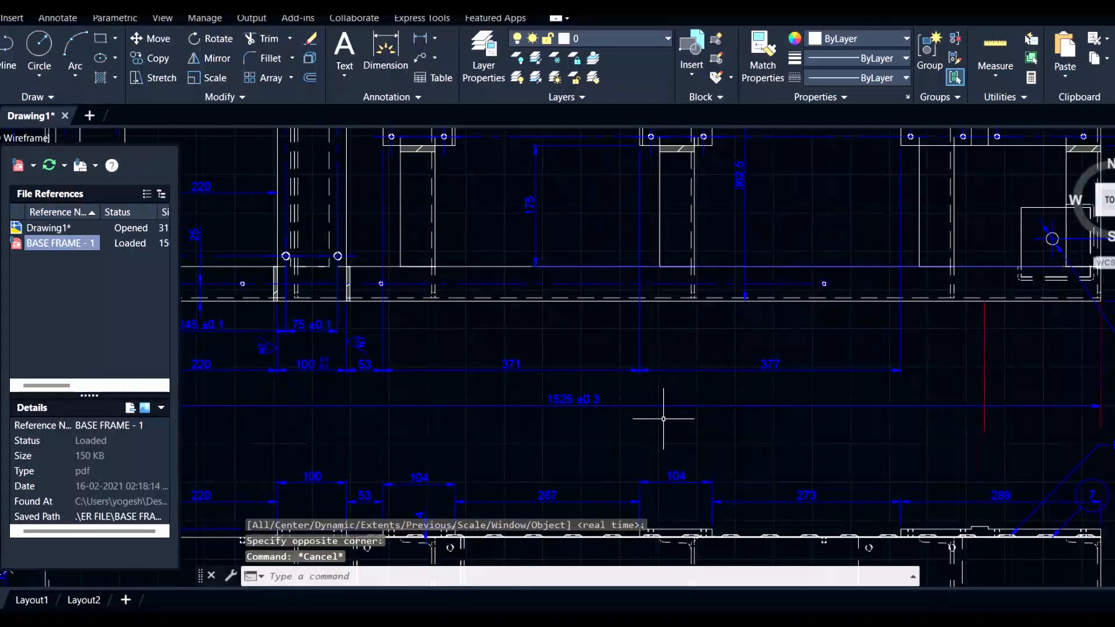
scroll(656, 418, up, 2)
scroll(656, 418, down, 2)
middle_drag(543, 422, 930, 393)
middle_drag(518, 390, 511, 358)
key(Escape)
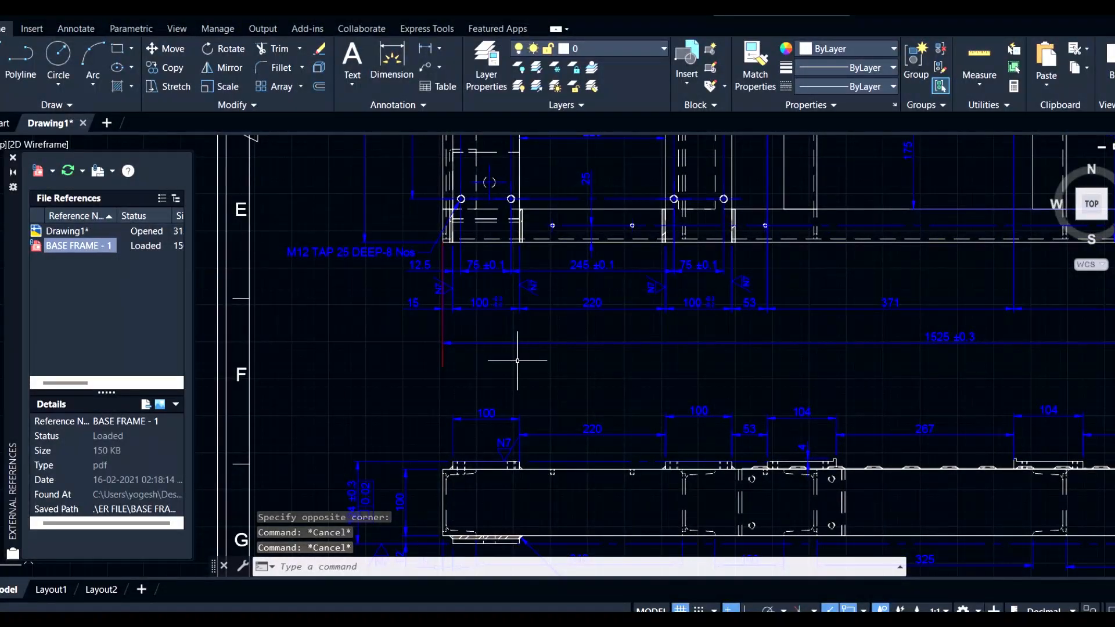
Step: Scale the PDF underlay by reference from the left red line's lower endpoint, matching the frame's full length to the offset red line
text(sc)
key(Return)
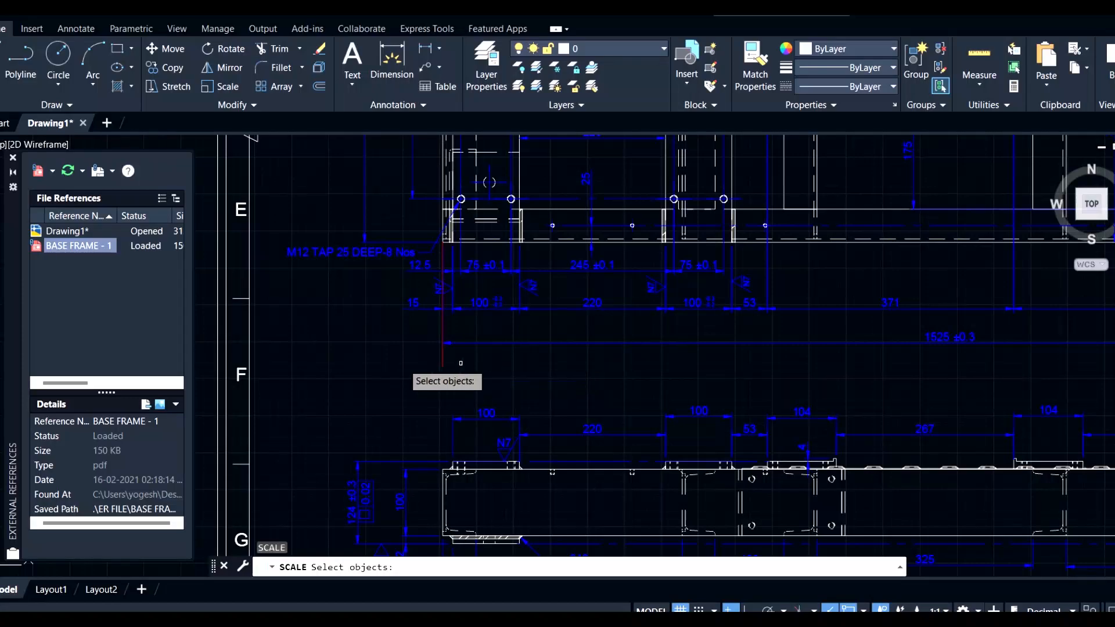
click(308, 324)
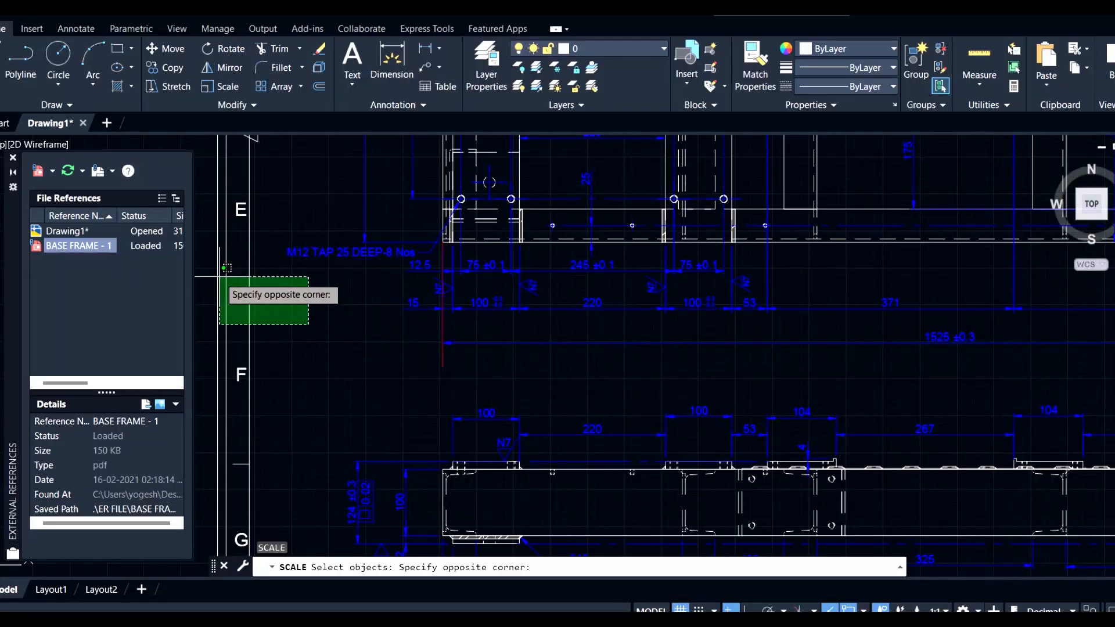
click(226, 232)
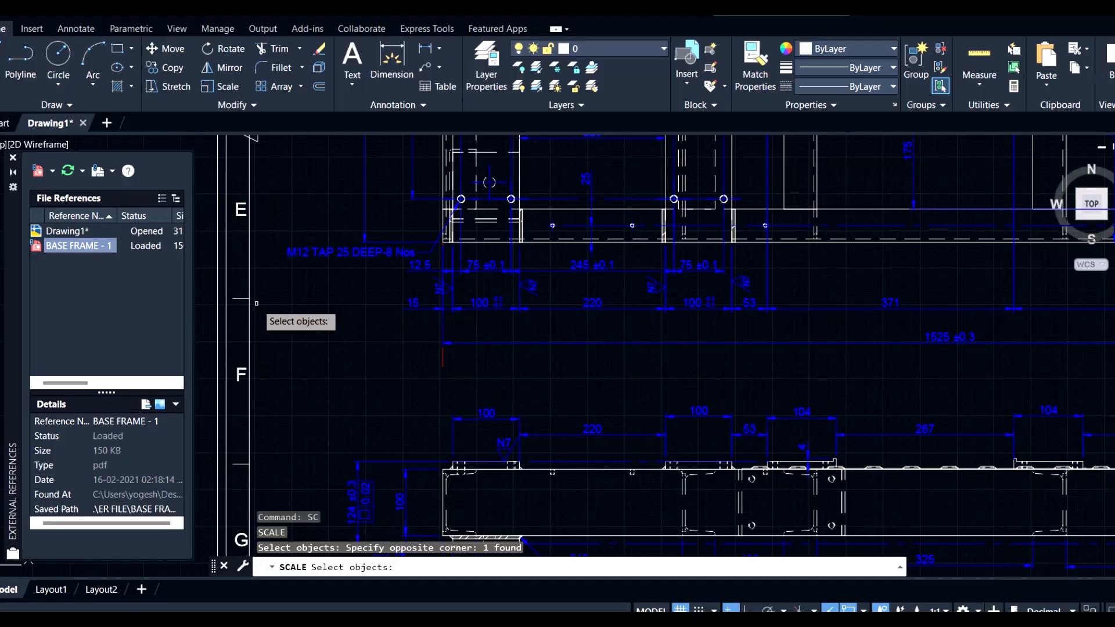
key(Return)
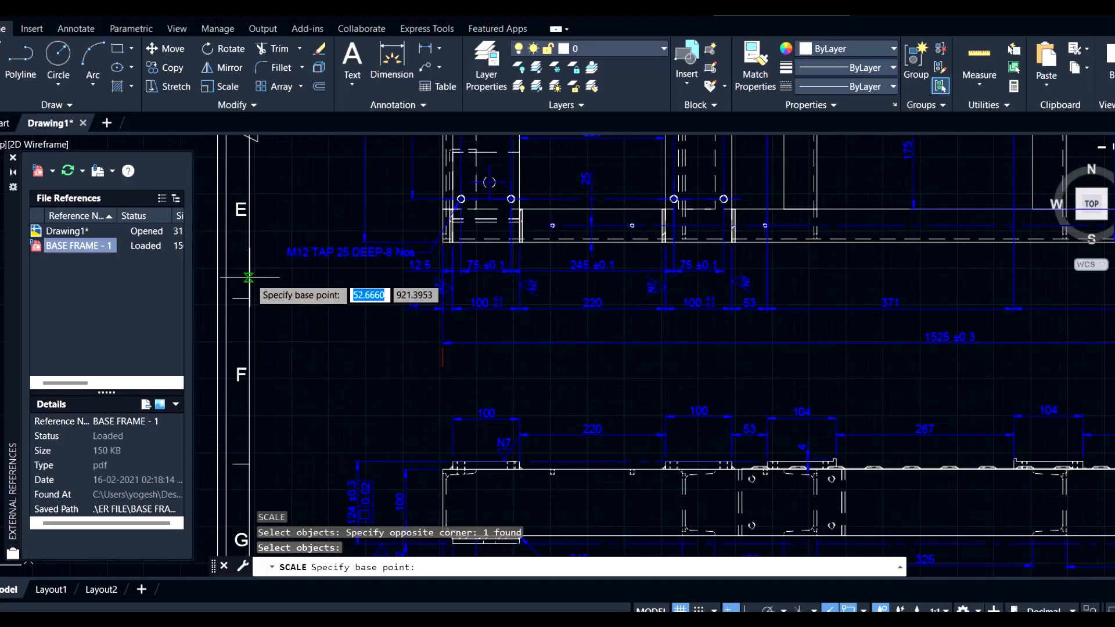
click(442, 366)
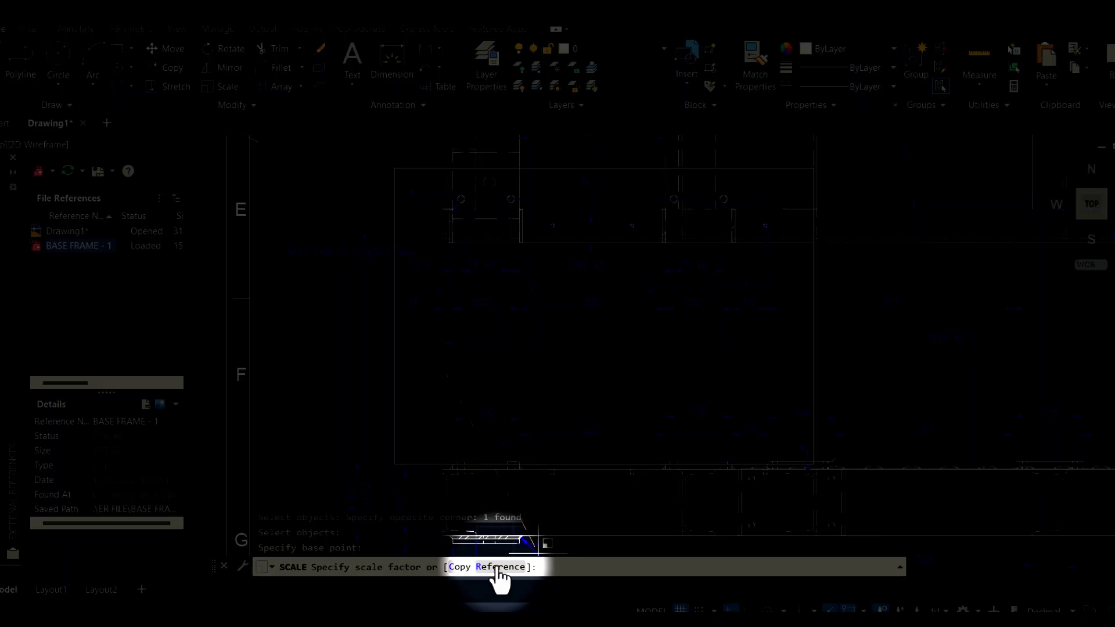
key(Return)
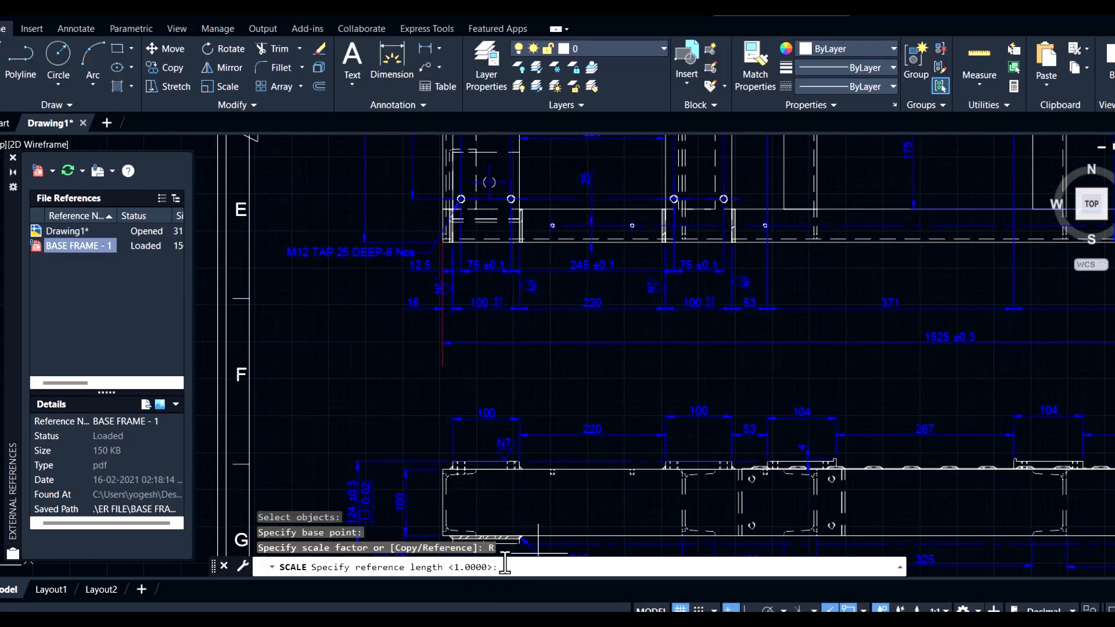
click(443, 366)
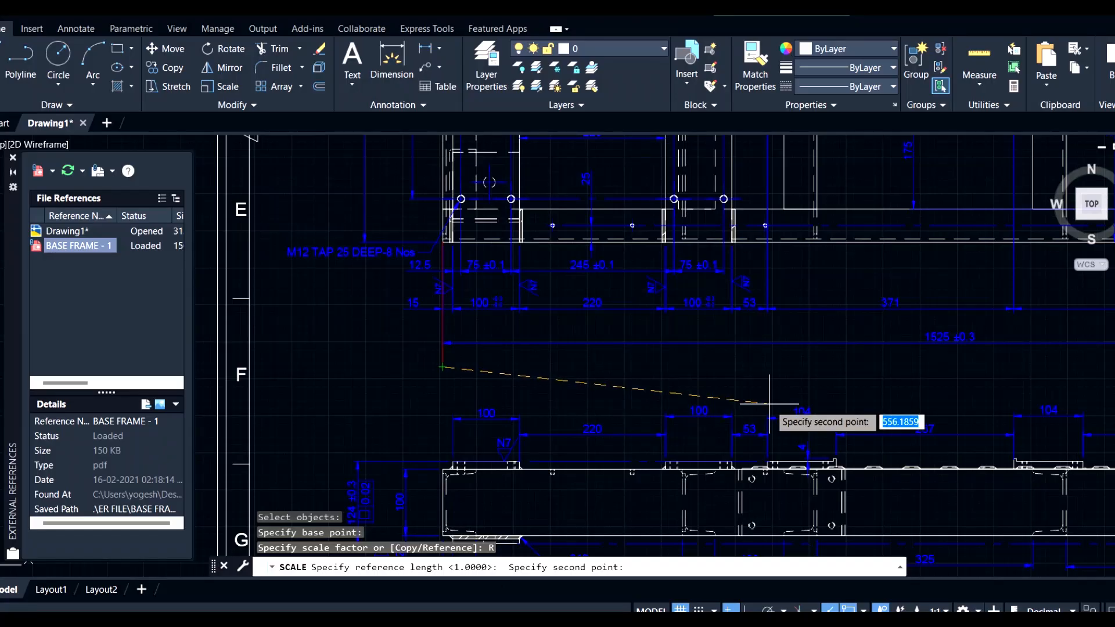
middle_drag(753, 403, 441, 398)
scroll(632, 377, down, 2)
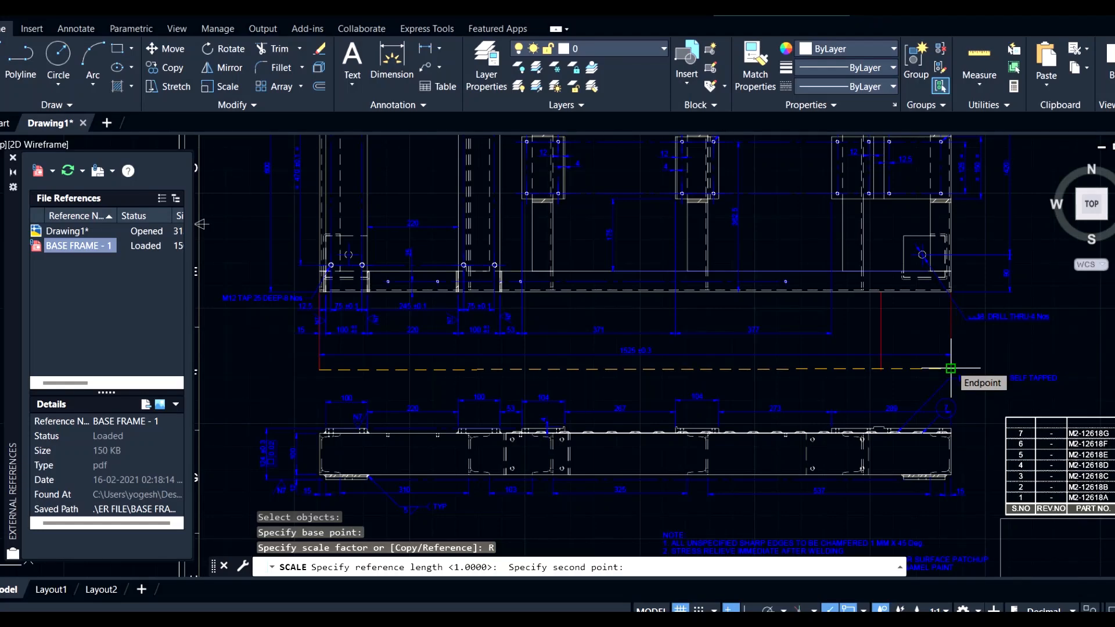
click(950, 368)
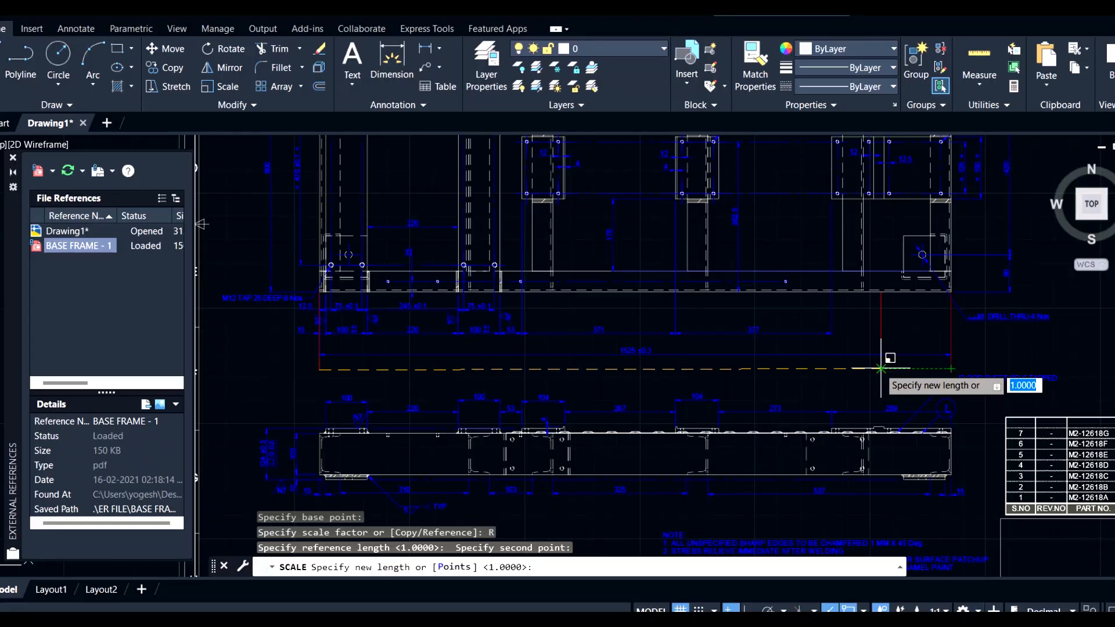
click(881, 368)
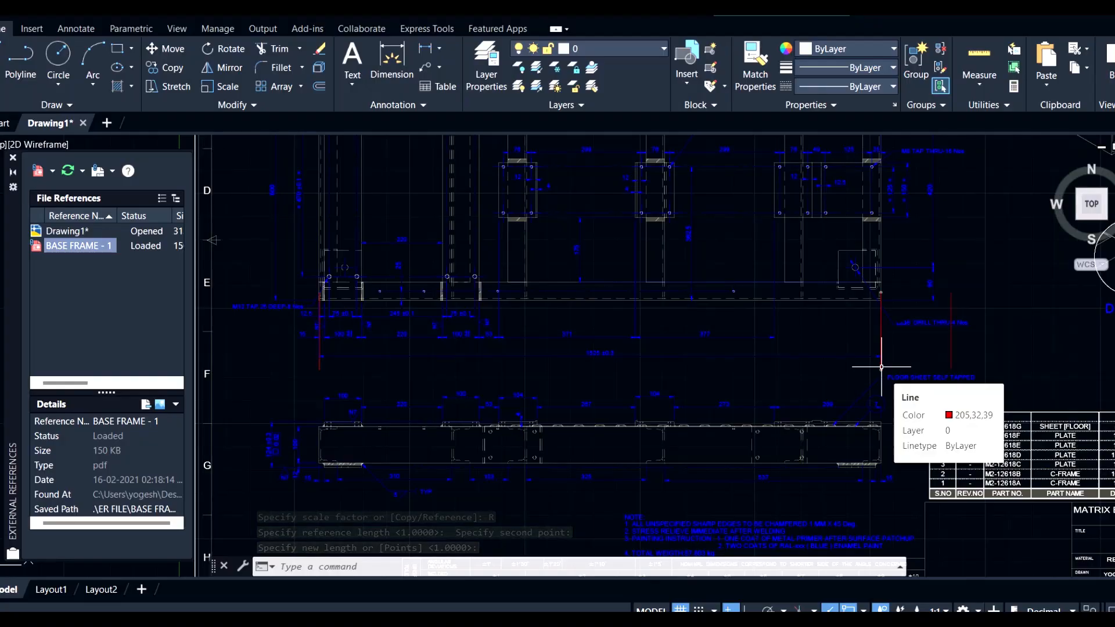
Step: Measure the scaled frame's overall length between the lower endpoints of the red lines at its two ends
middle_drag(653, 365, 679, 364)
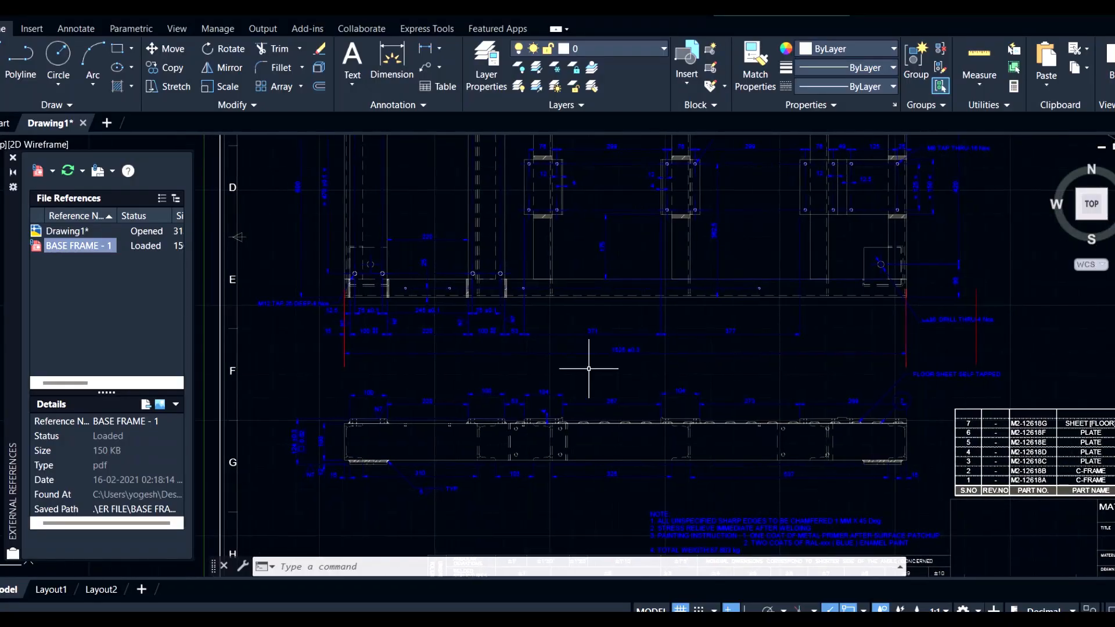
text(IST)
key(Return)
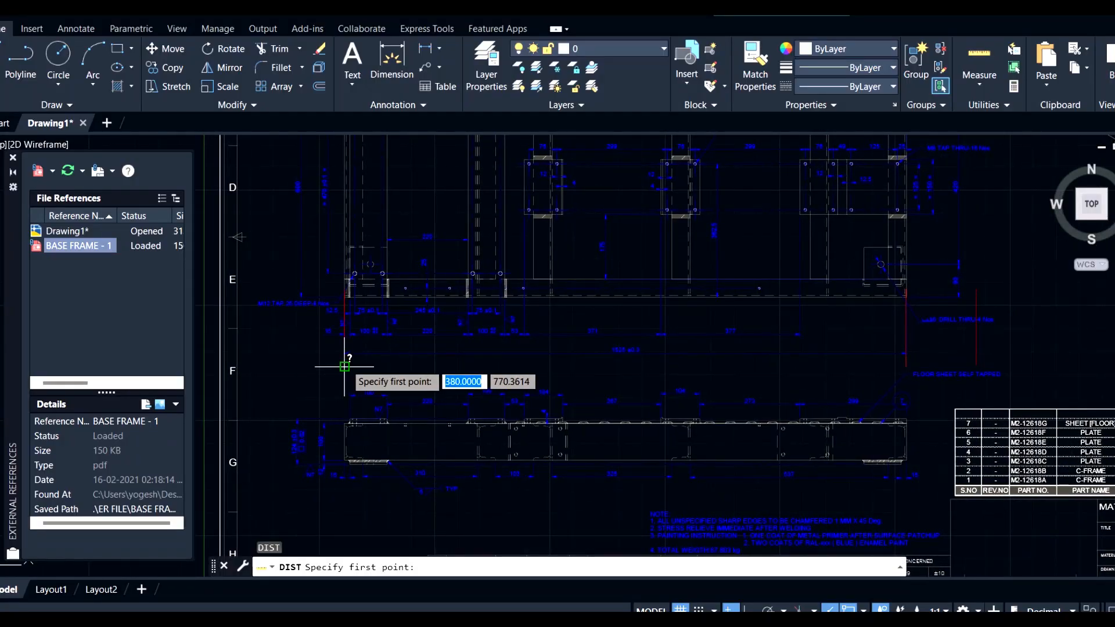
click(344, 366)
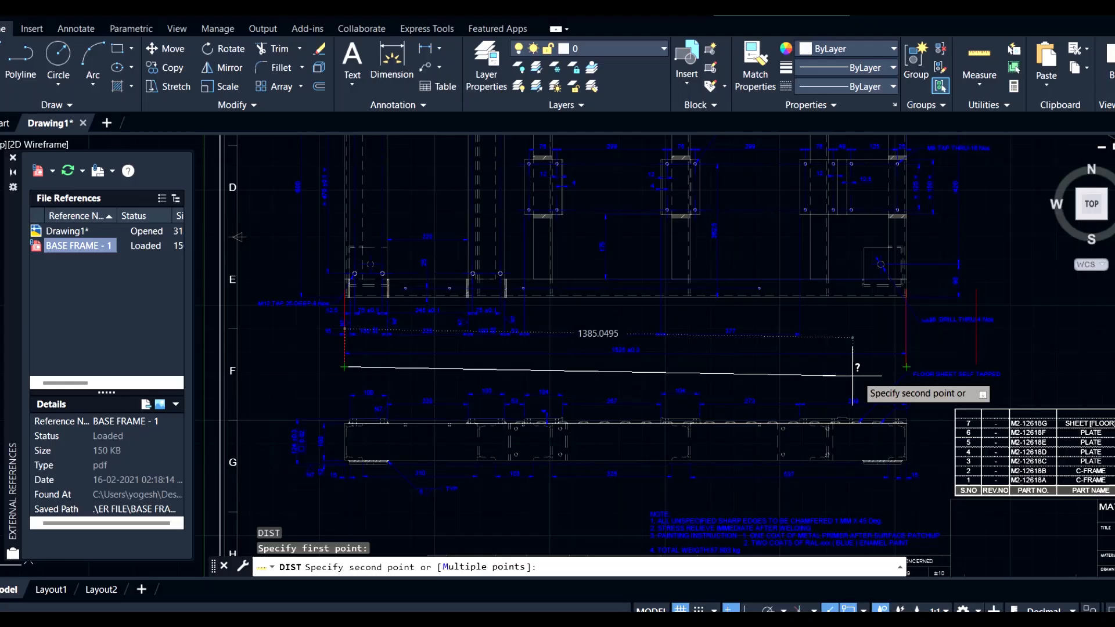
click(904, 367)
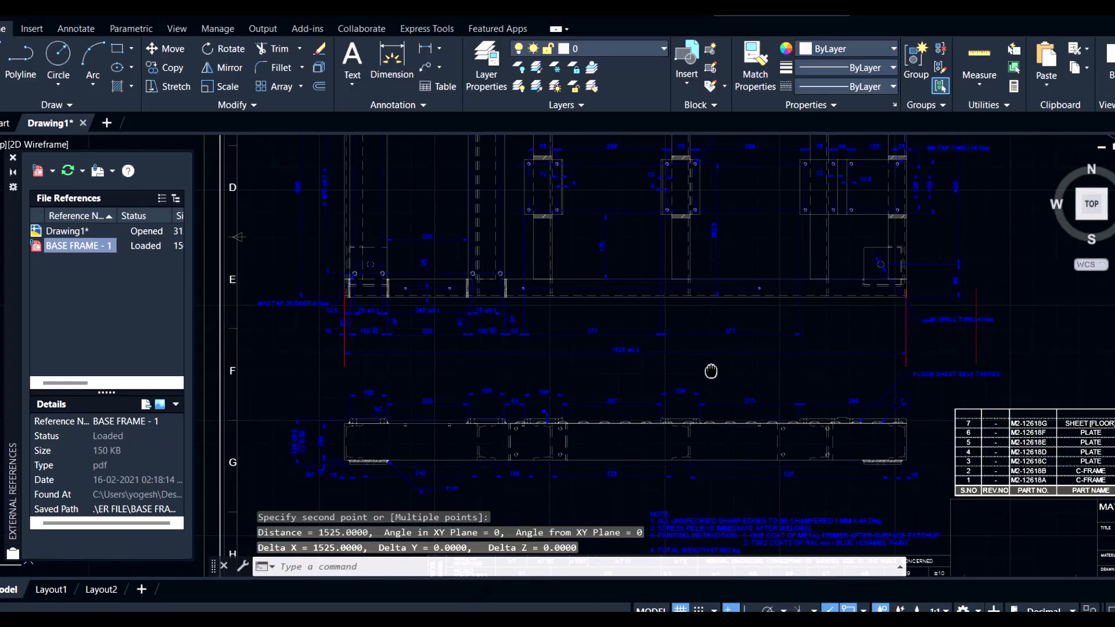
Step: Measure the distance between the extension lines of the 377 dimension below the plan view
scroll(711, 375, down, 5)
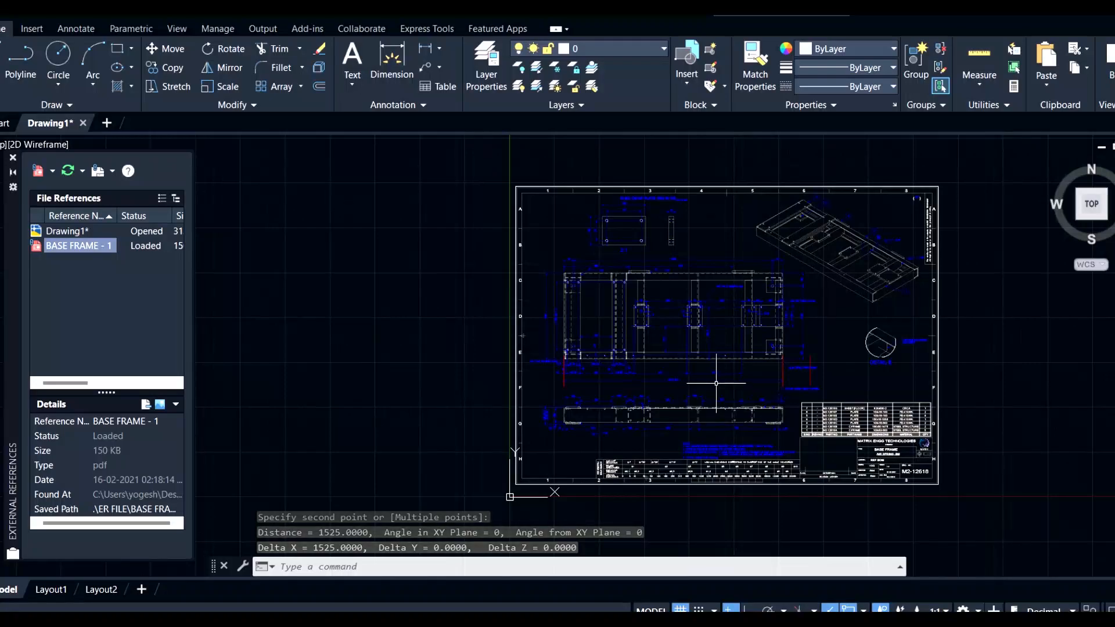
text(z)
key(Return)
click(688, 389)
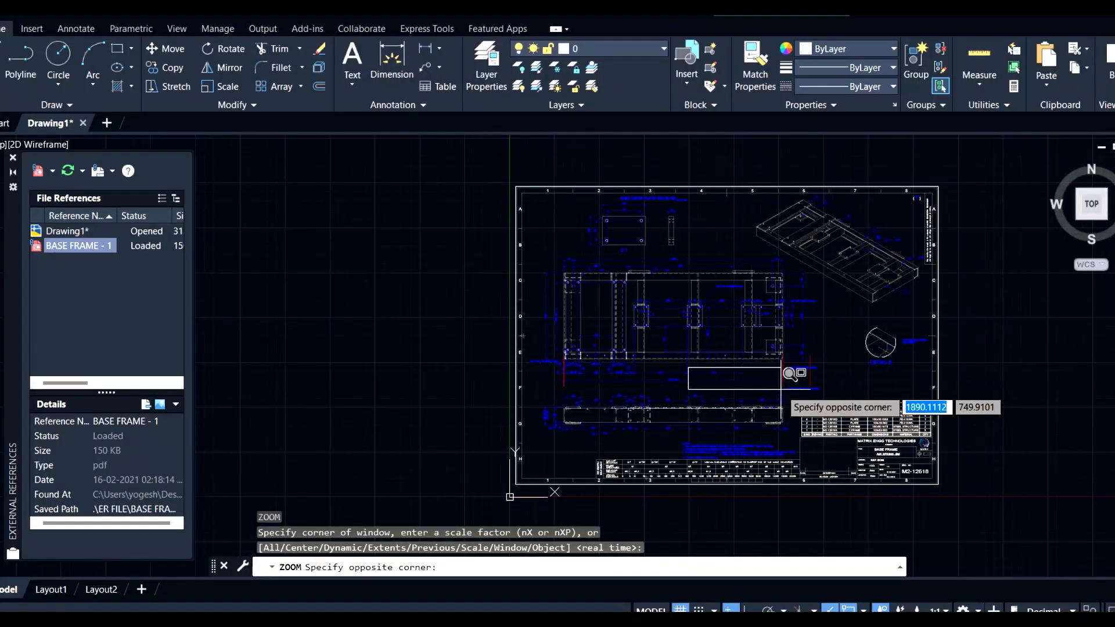
click(781, 368)
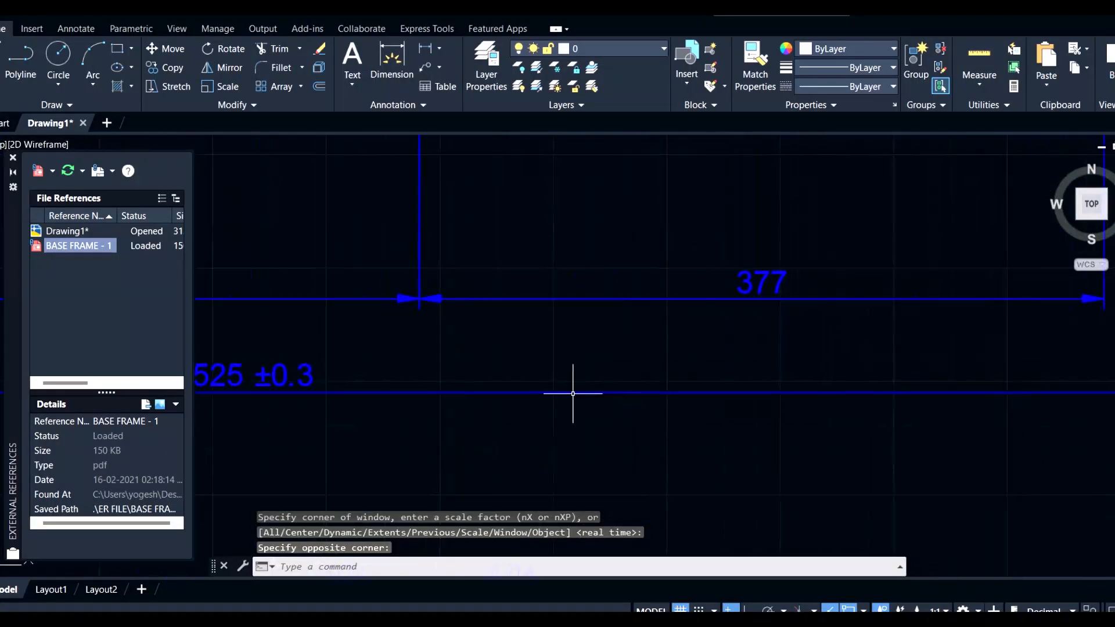
middle_drag(535, 384, 478, 409)
text(ST)
key(Return)
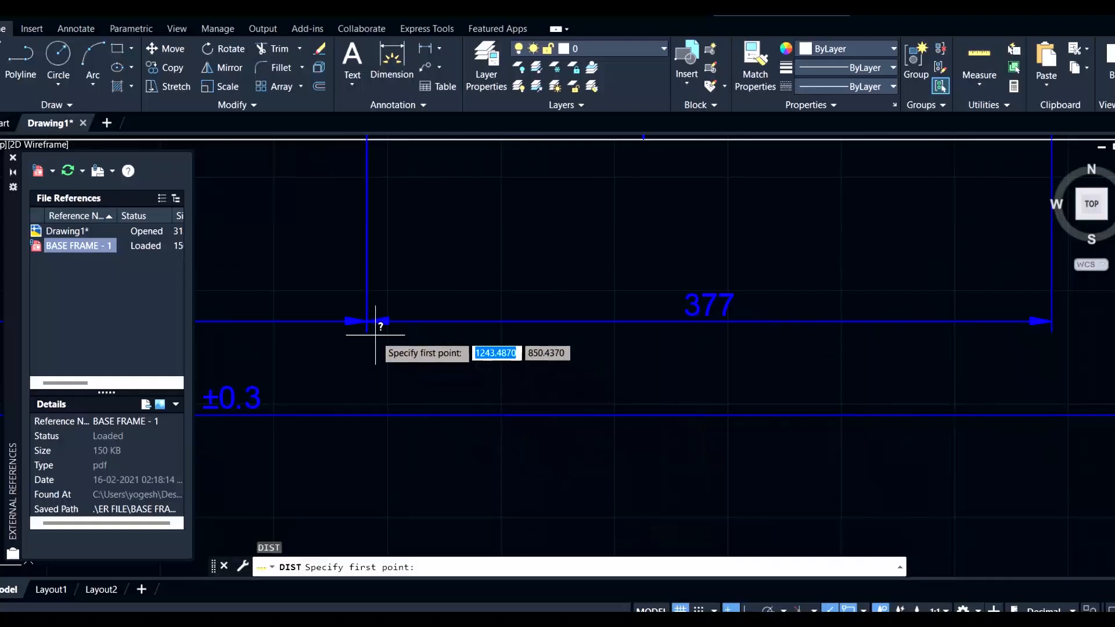
click(367, 331)
middle_drag(871, 370, 709, 374)
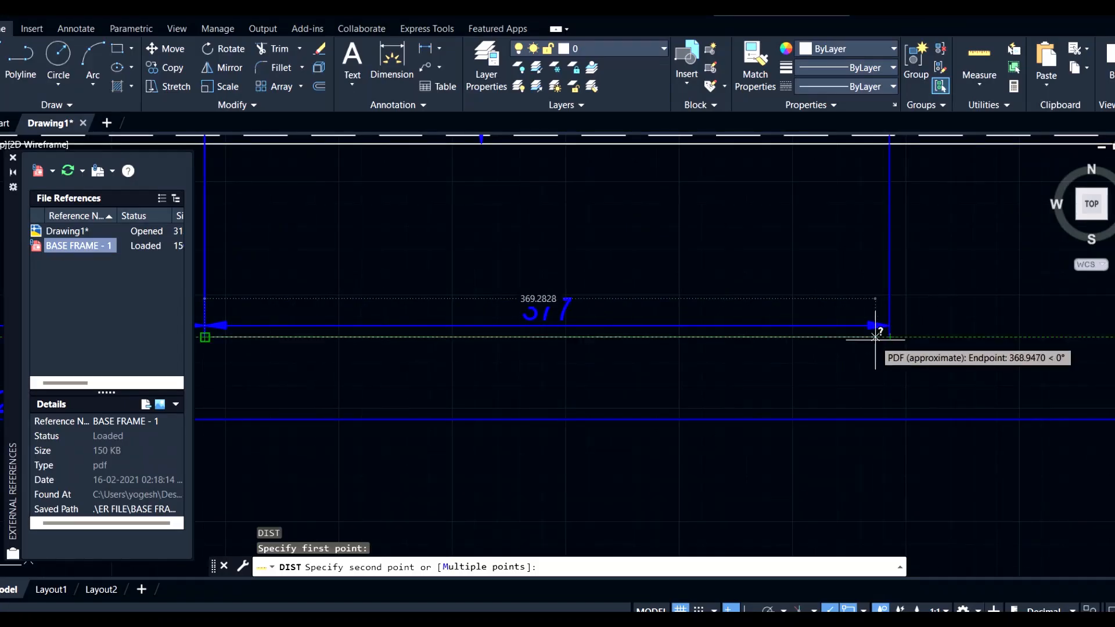
click(889, 337)
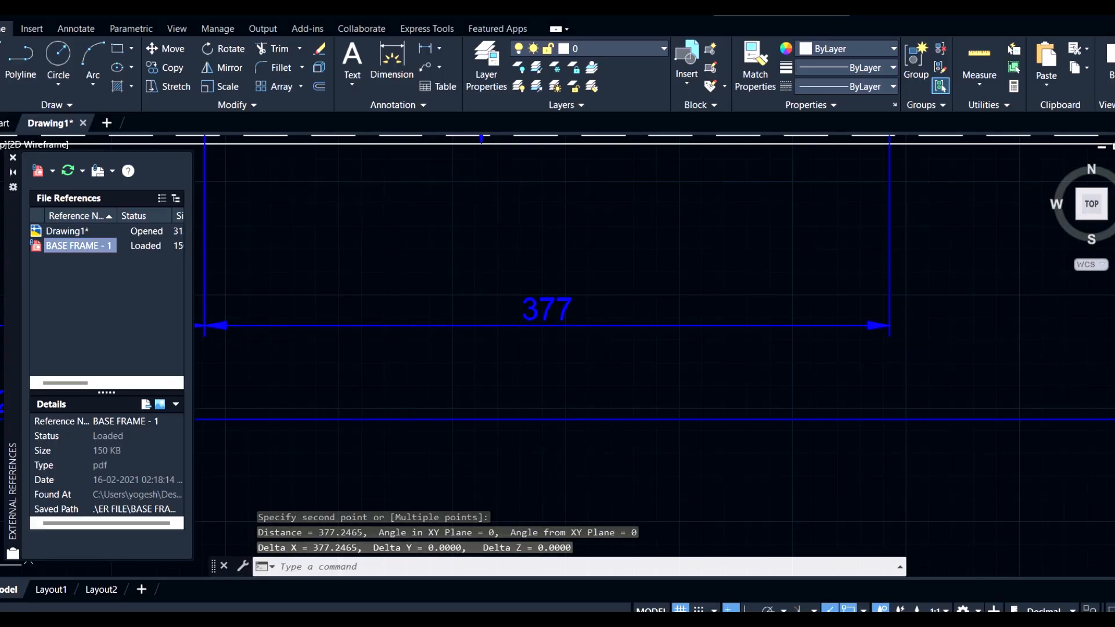
scroll(590, 451, down, 5)
scroll(634, 386, up, 2)
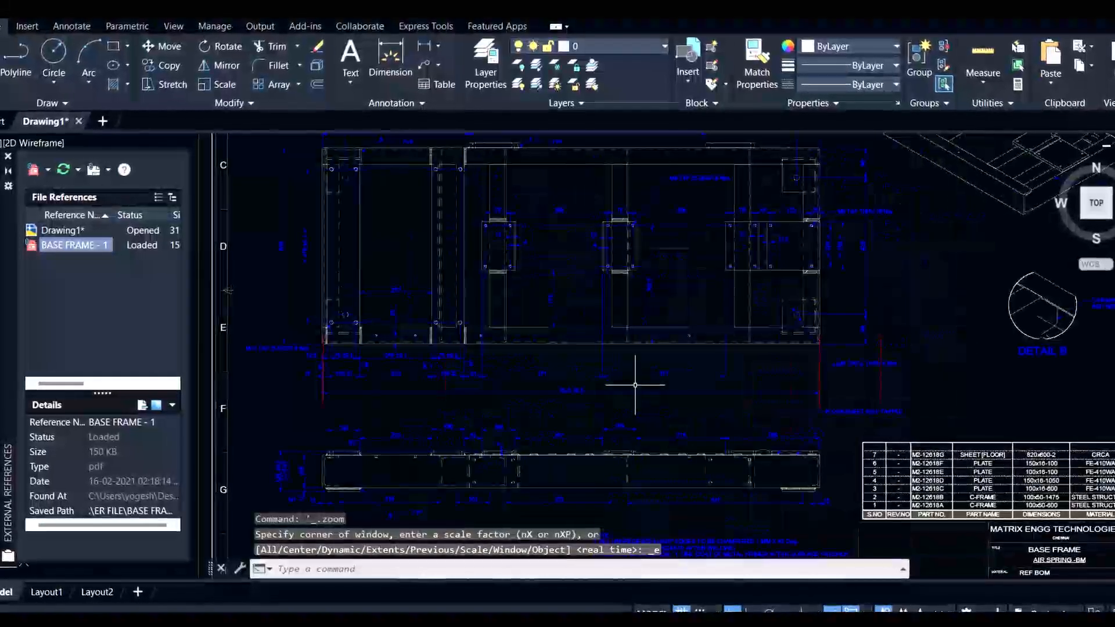
scroll(629, 384, down, 4)
scroll(593, 384, up, 4)
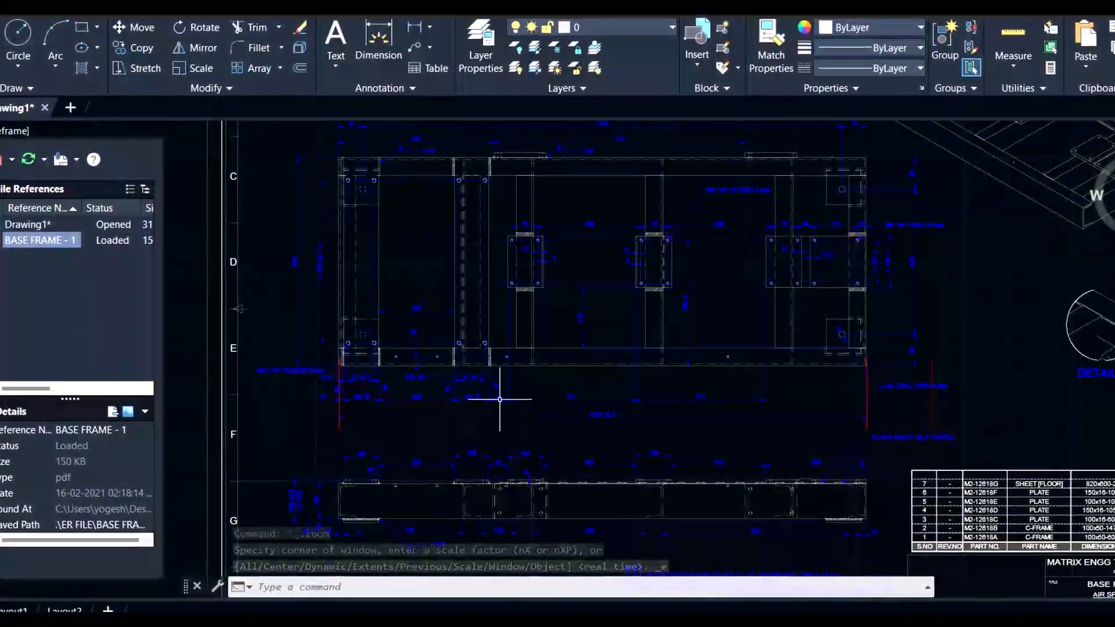
middle_drag(478, 407, 563, 440)
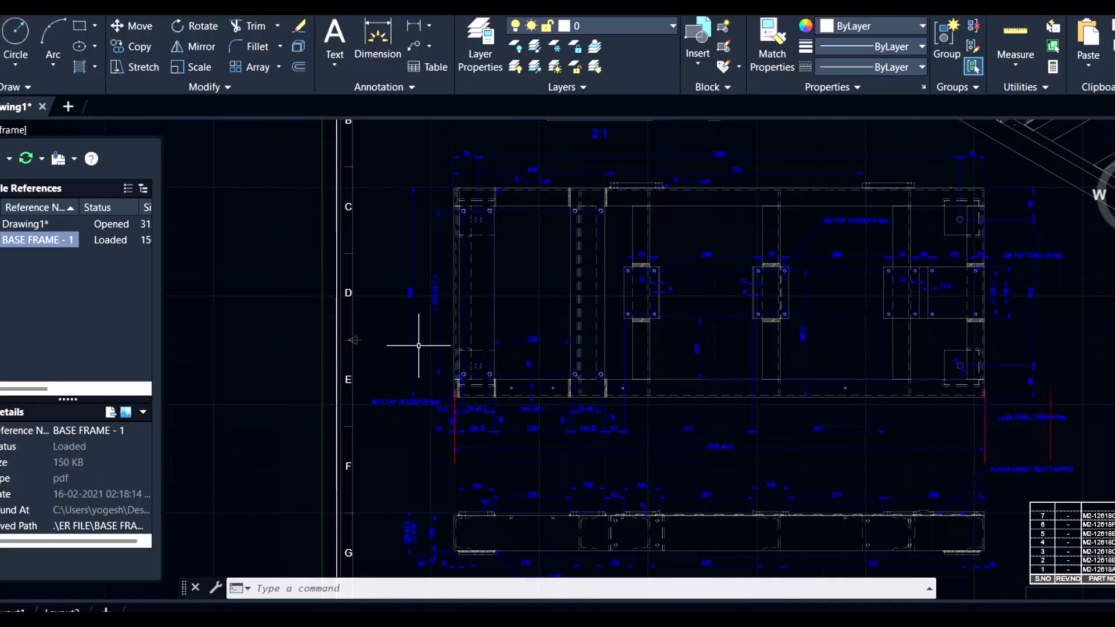
Step: Measure the vertical distance spanned by the 470 ±0.1 dimension at the frame's left end
scroll(412, 442, down, 4)
scroll(411, 458, up, 2)
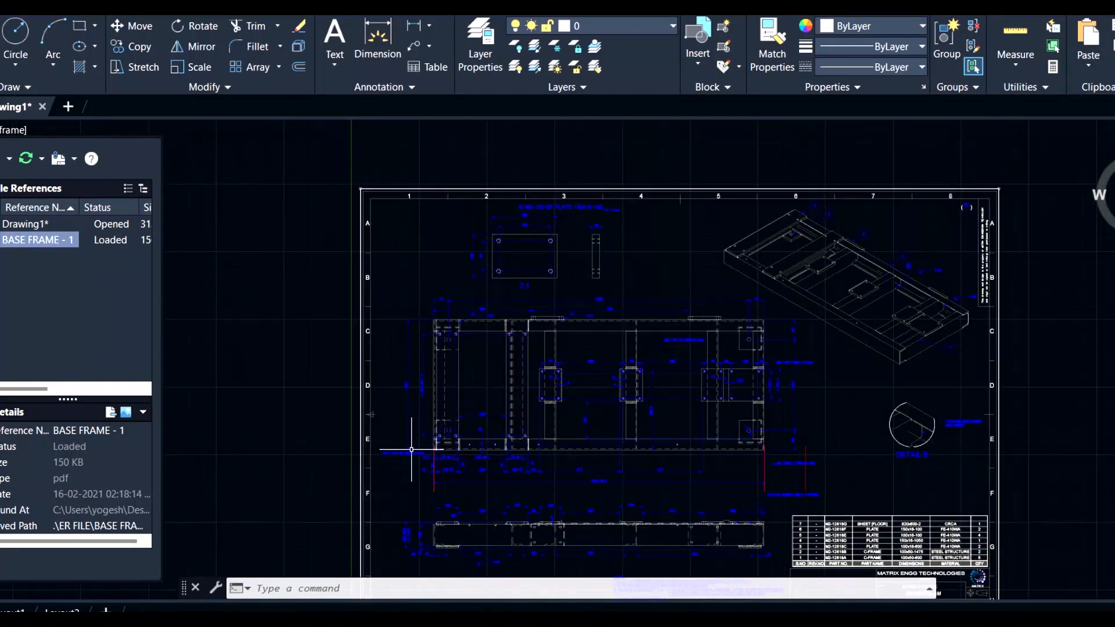
key(Return)
click(385, 304)
click(465, 468)
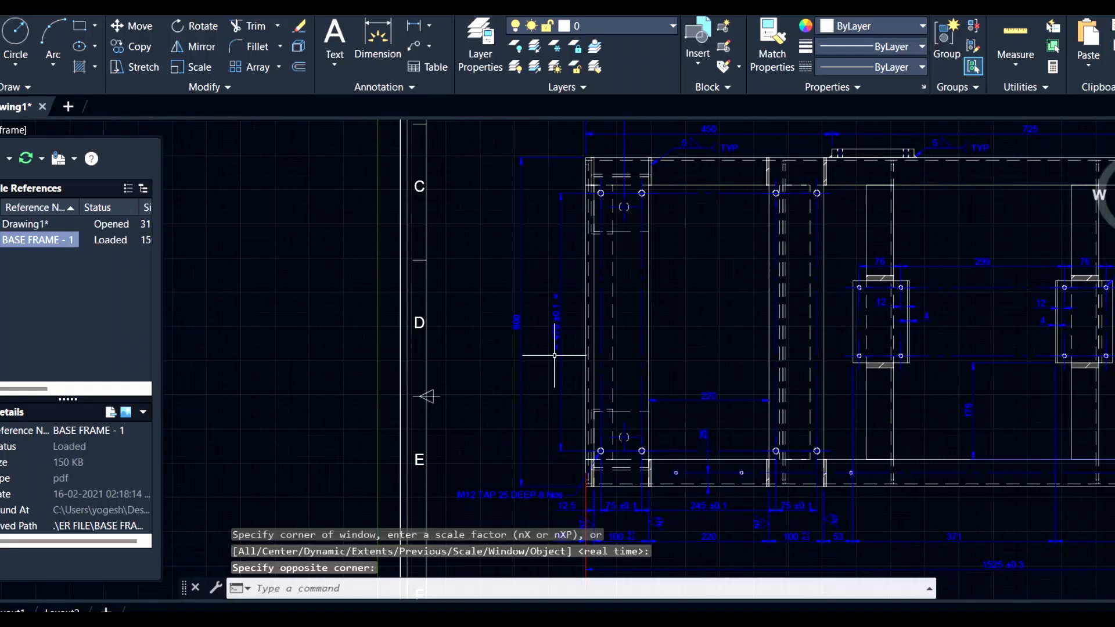
key(Return)
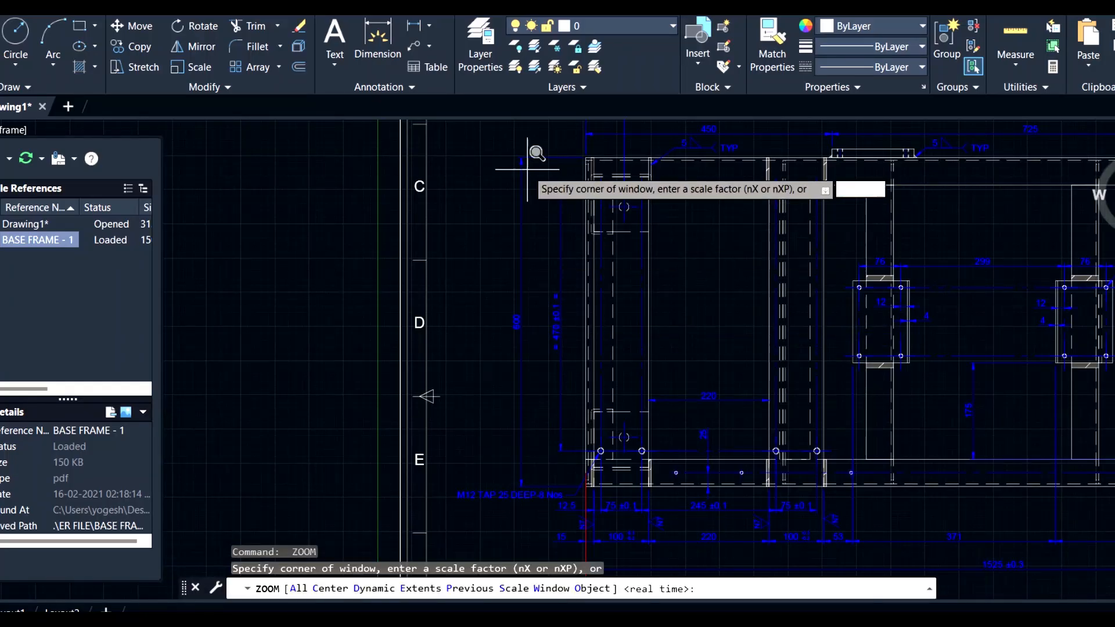
click(511, 151)
click(647, 533)
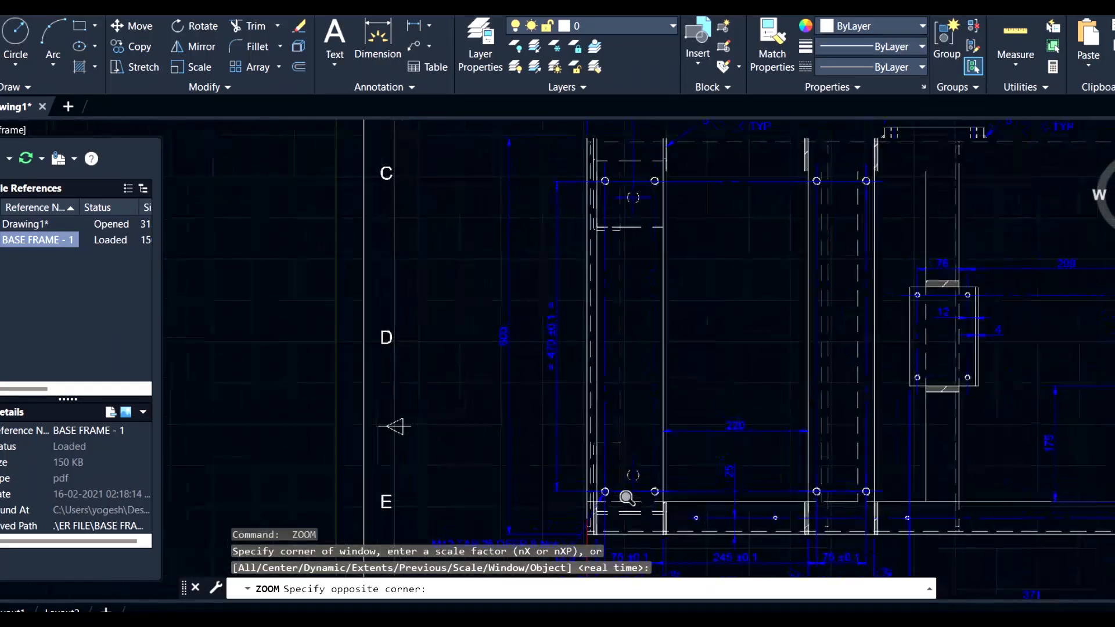
text(I)
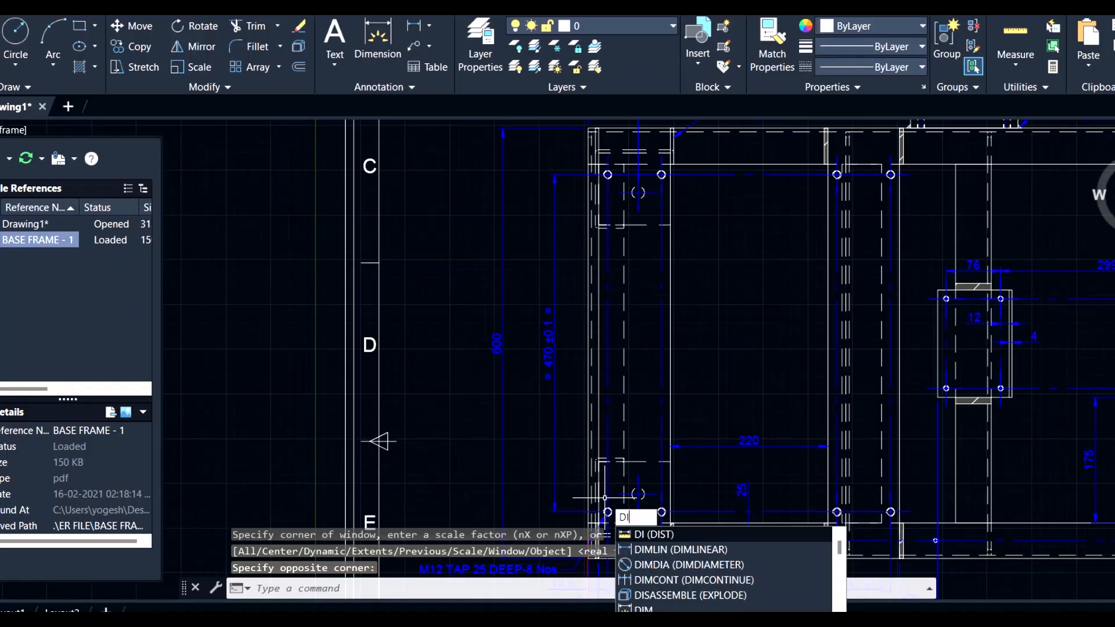
key(Return)
click(574, 173)
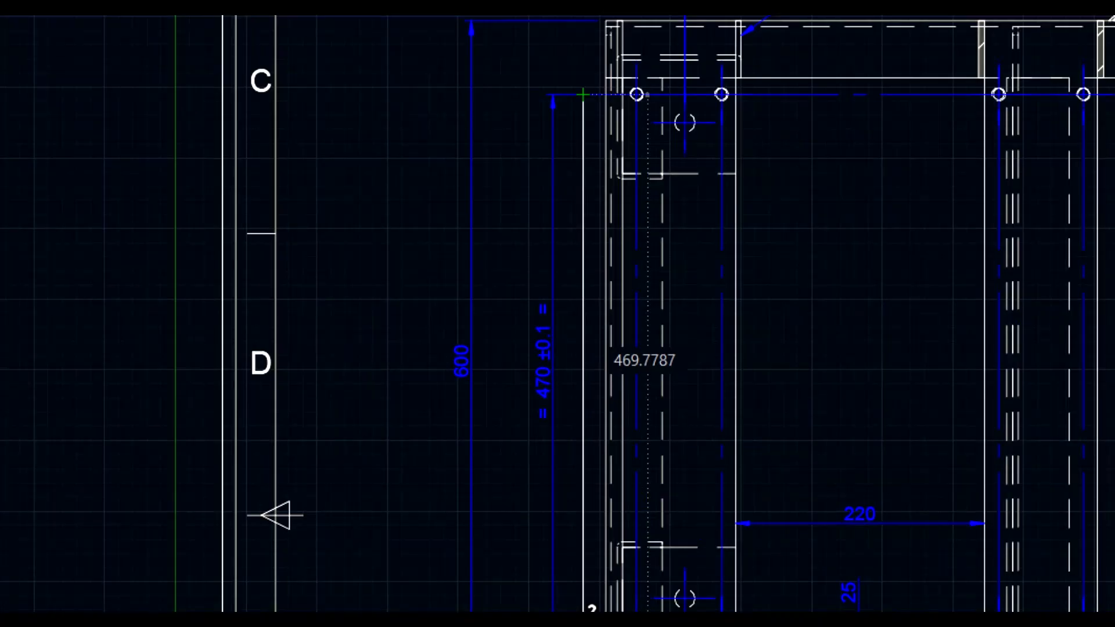
scroll(573, 511, up, 2)
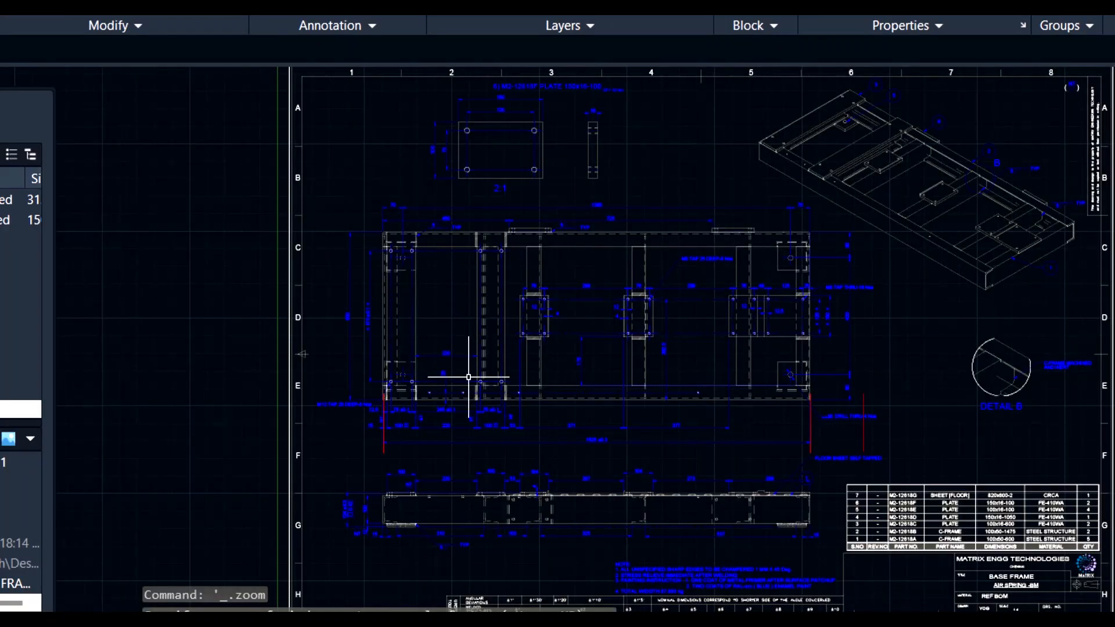
Step: Trace the outline of the leftmost mounting plate in the plan view with a rectangle, snapping to its opposite corners
middle_drag(396, 371, 443, 463)
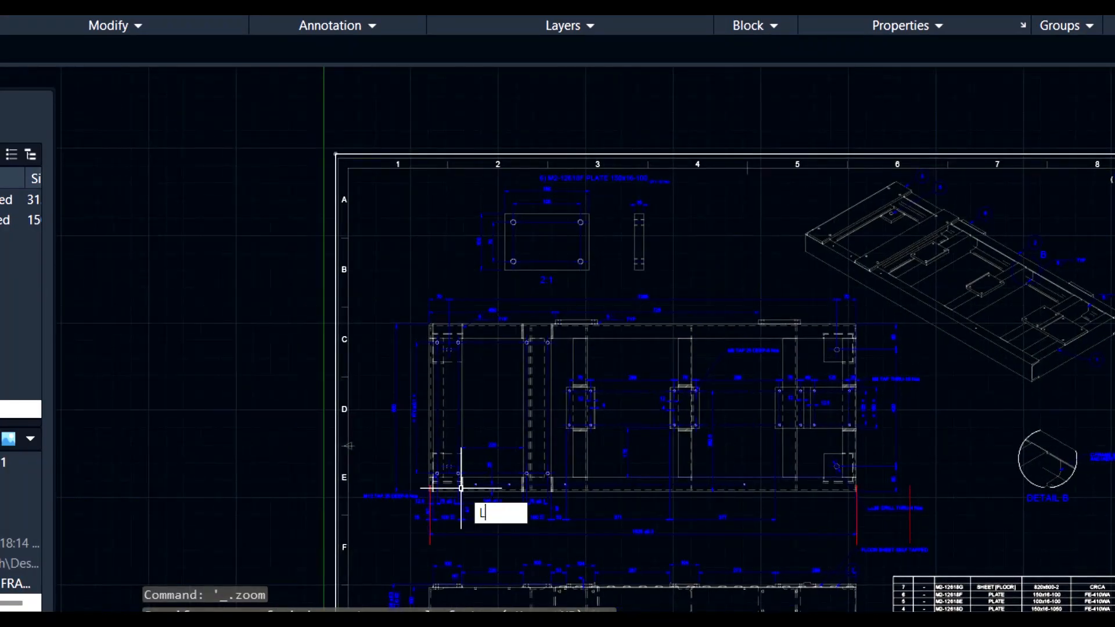
key(Return)
scroll(427, 502, up, 6)
mouse_move(699, 453)
middle_down()
mouse_move(605, 529)
mouse_move(398, 173)
middle_up()
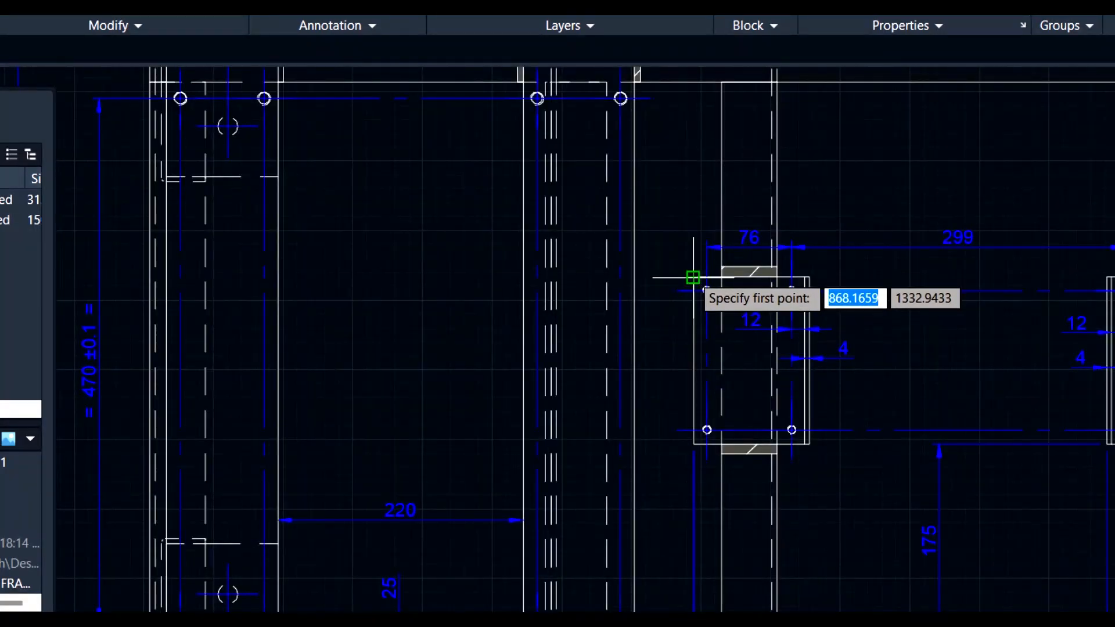
key(Escape)
text(REC)
key(Return)
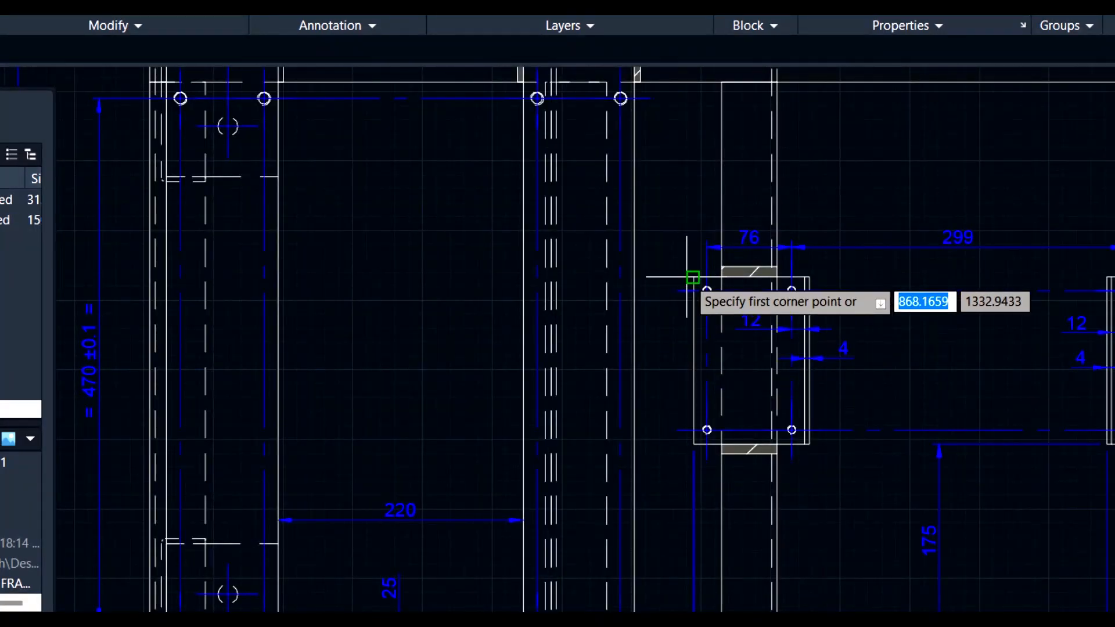
click(694, 278)
click(808, 444)
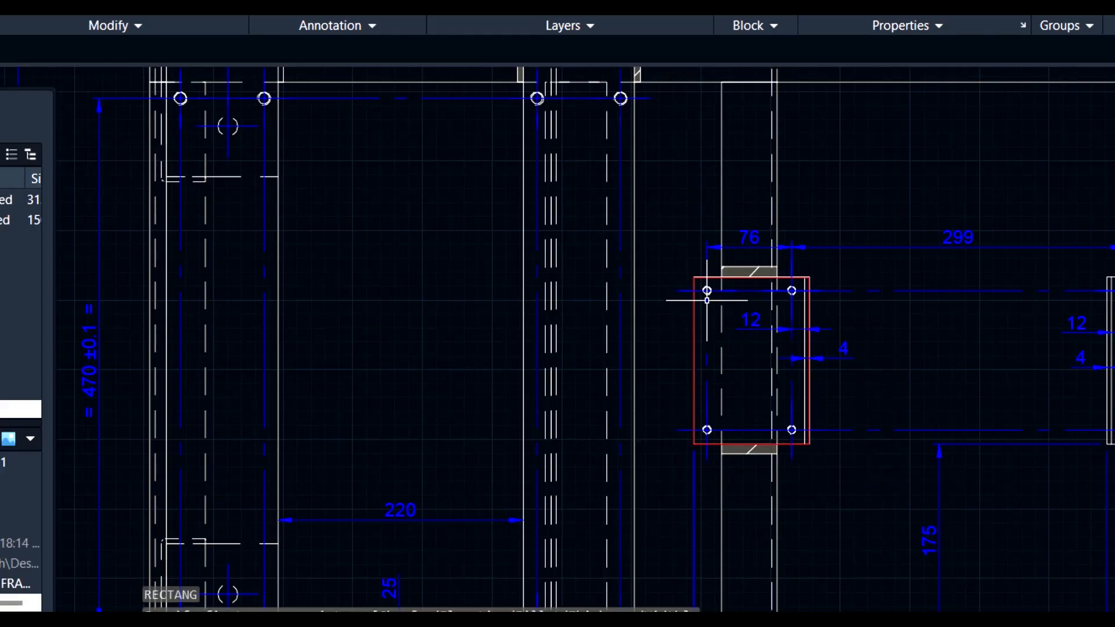
Step: Trace the upper-left hole of the outlined plate with a circle centred on the hole
text(C)
key(Return)
scroll(701, 282, up, 2)
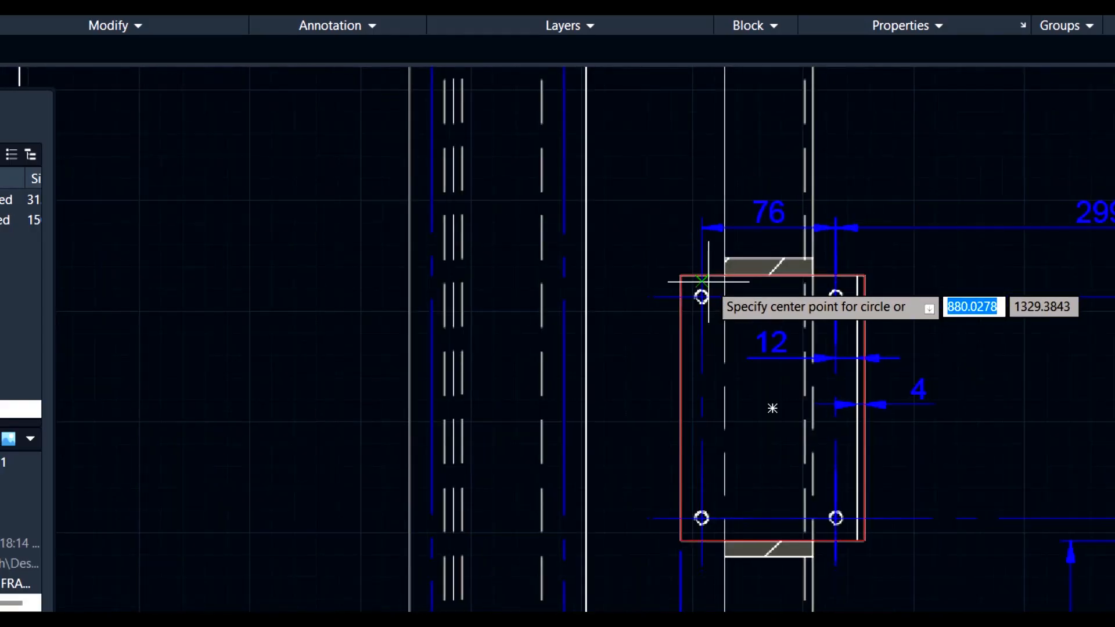
scroll(708, 282, up, 2)
scroll(700, 295, down, 2)
click(700, 297)
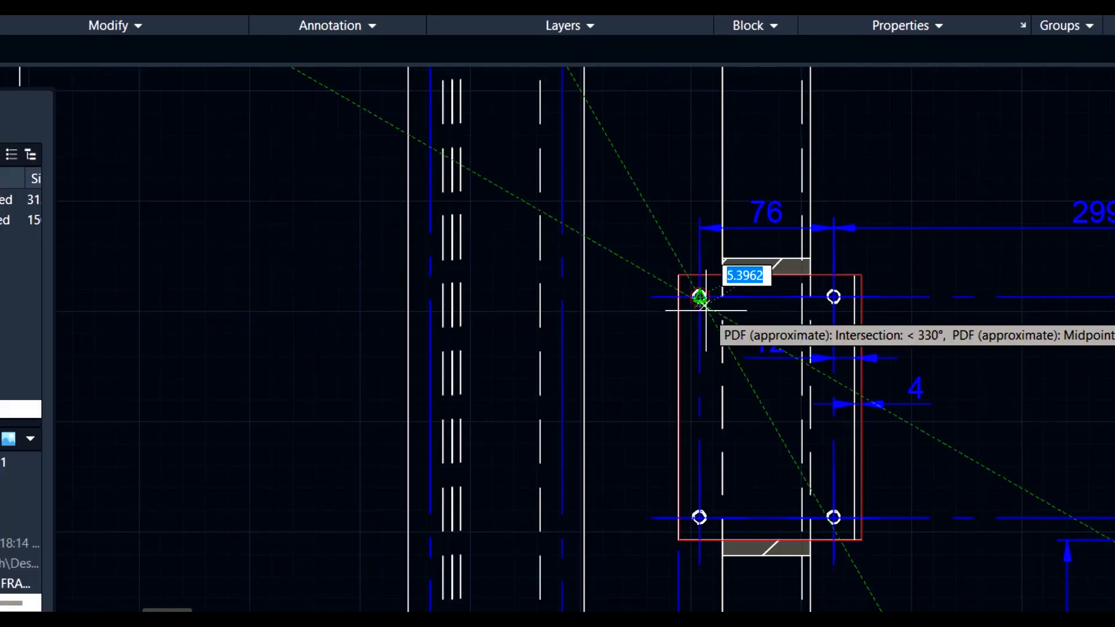
click(703, 301)
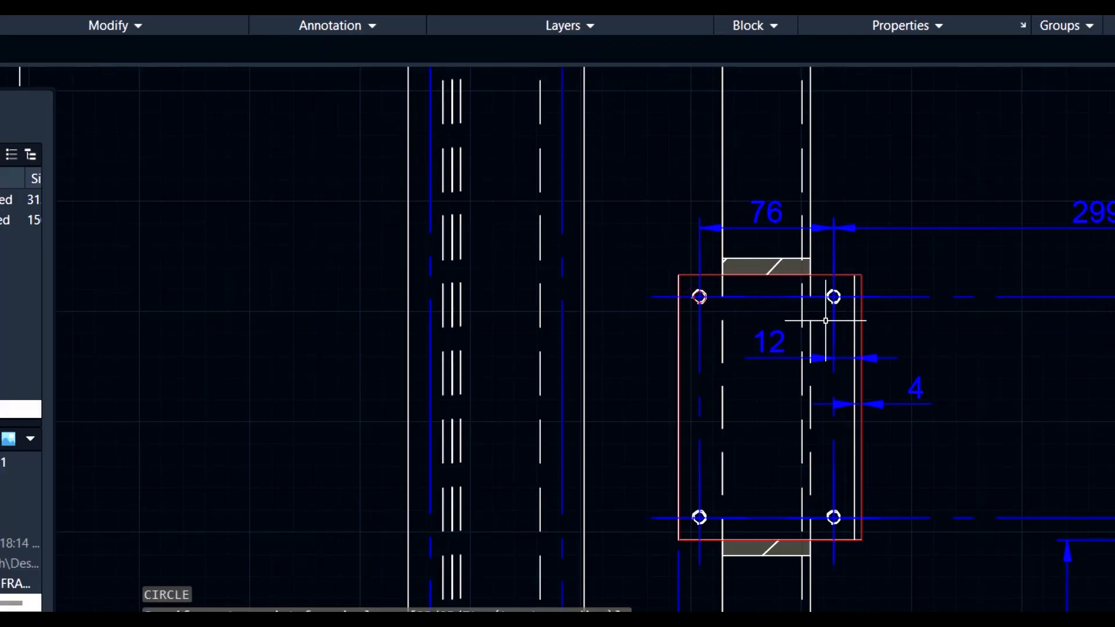
Step: Trace the plate's upper-right, lower-left and lower-right holes with circles centred on each hole
key(Return)
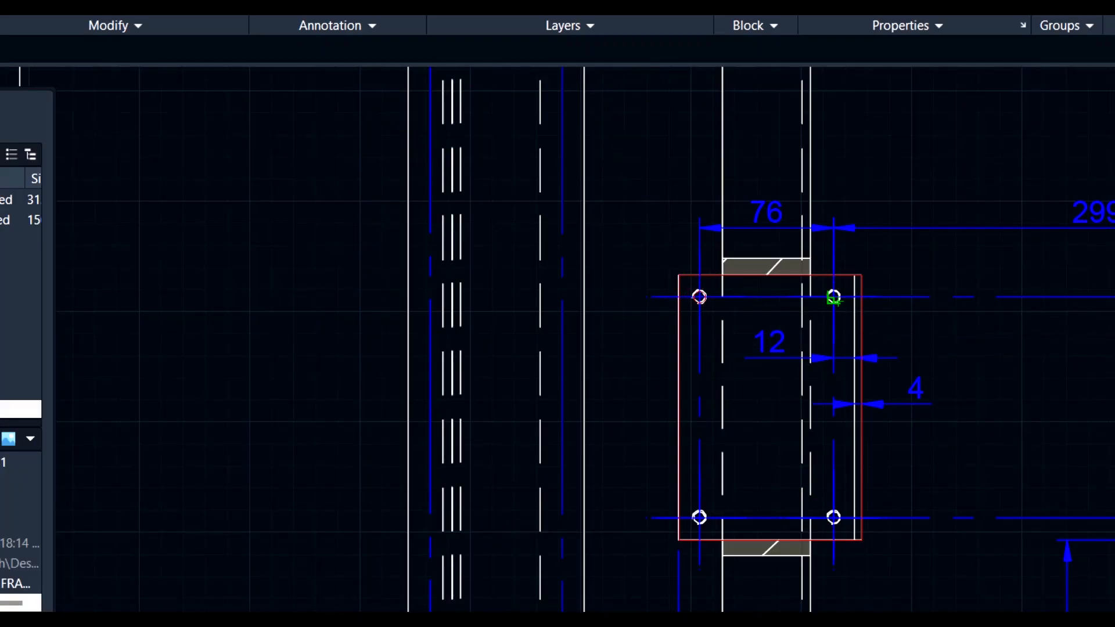
click(833, 298)
click(832, 311)
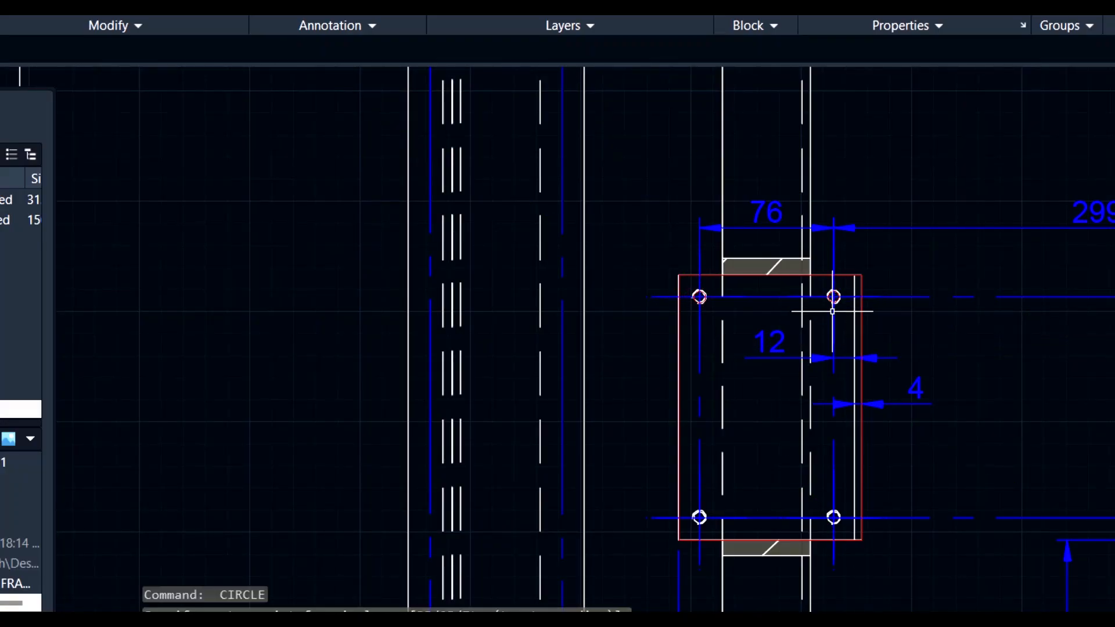
key(Return)
click(699, 517)
click(701, 523)
key(Return)
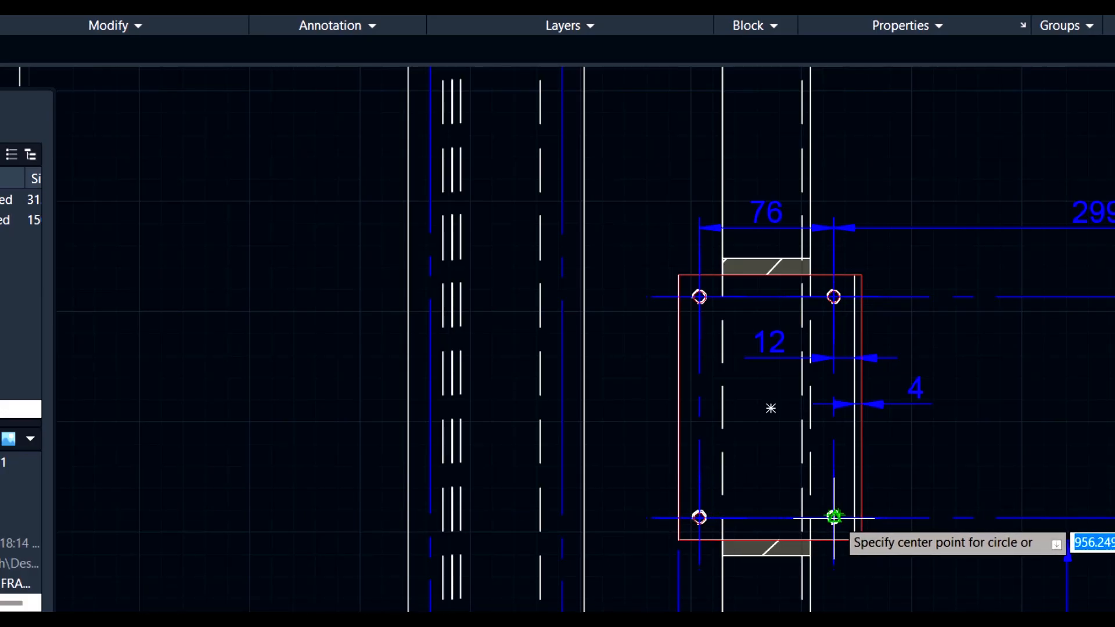
click(834, 517)
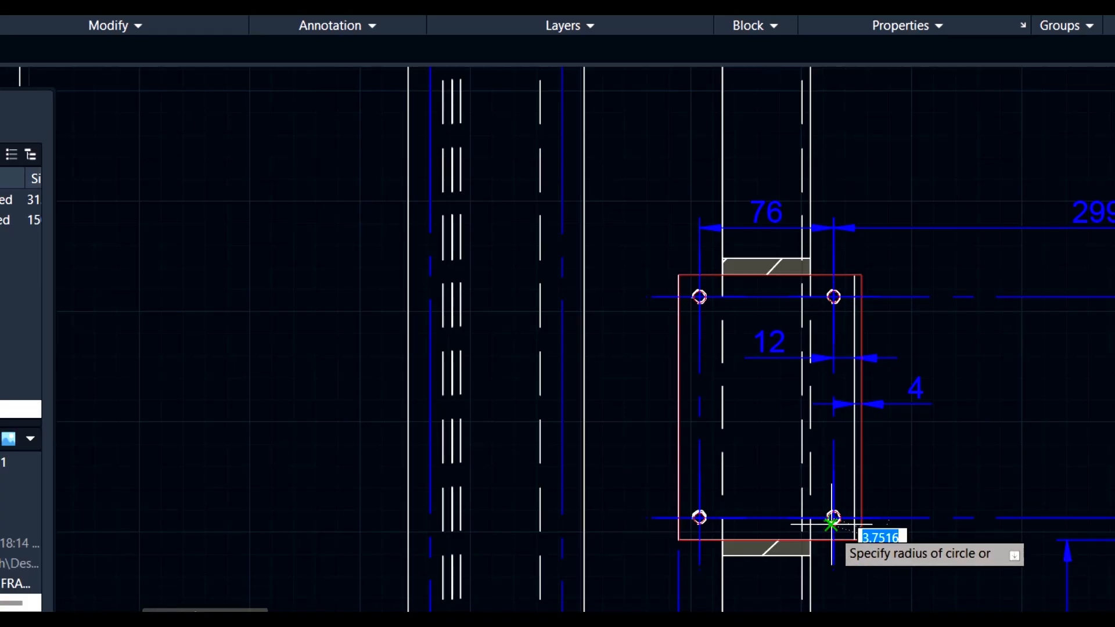
click(831, 525)
Step: Copy the traced plate rectangle and its four circles to the empty area left of the drawing sheet
click(876, 556)
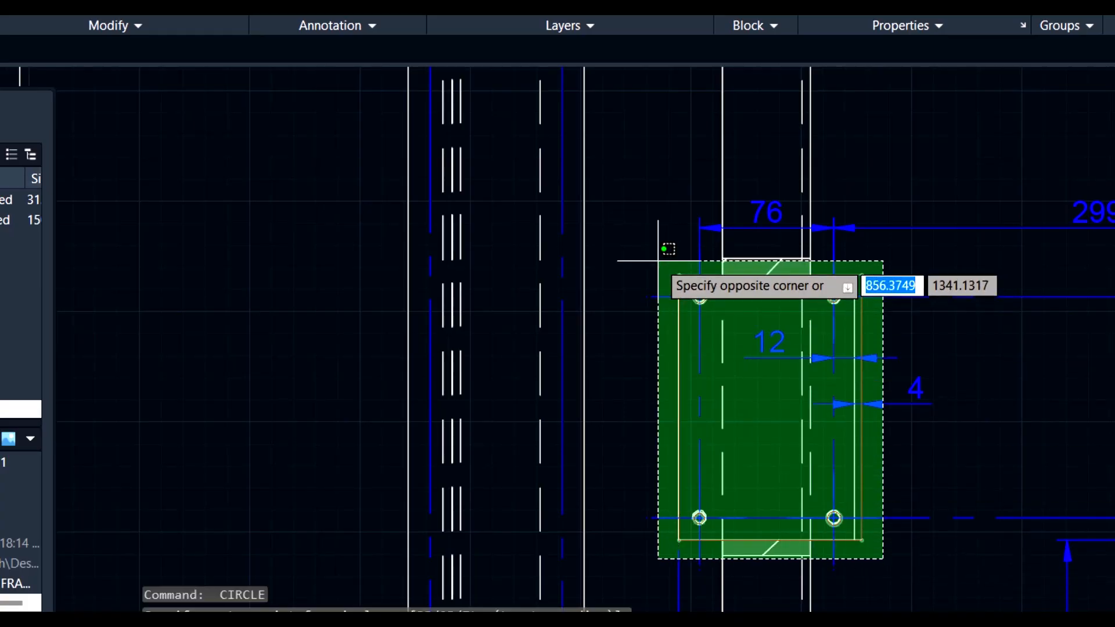
click(660, 256)
key(Return)
click(990, 546)
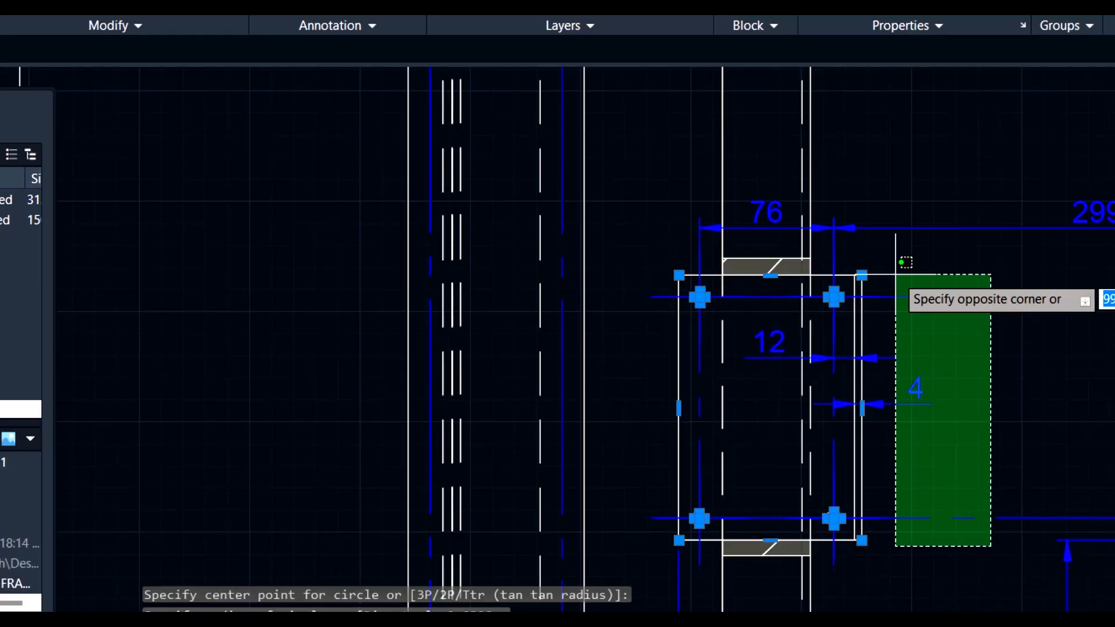
click(877, 234)
text(C)
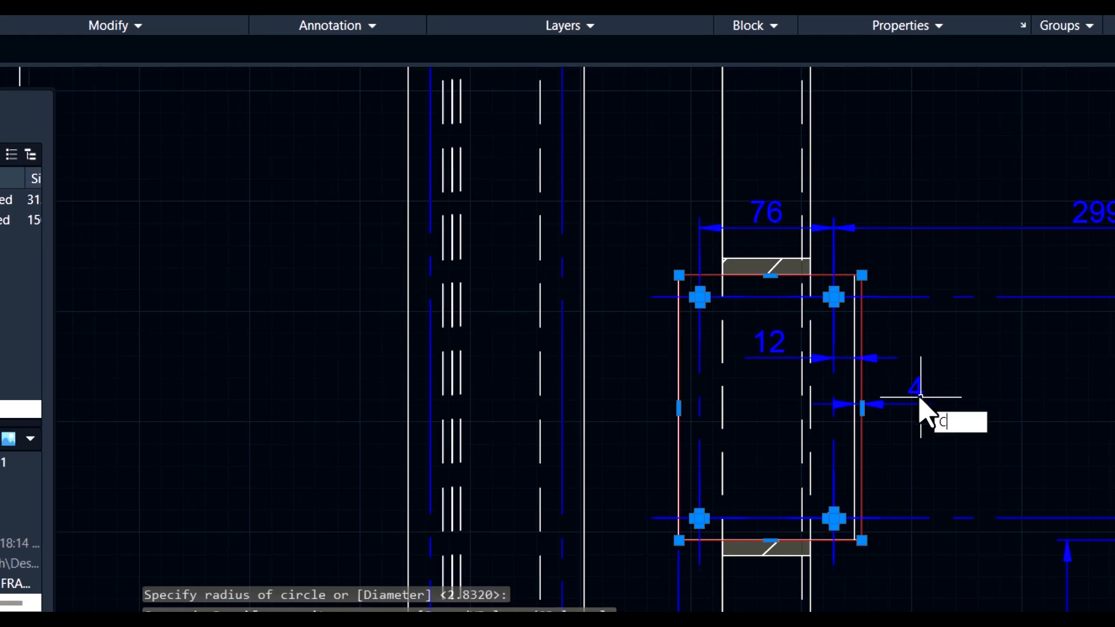
text(O)
key(Return)
click(918, 389)
middle_drag(383, 436, 1090, 390)
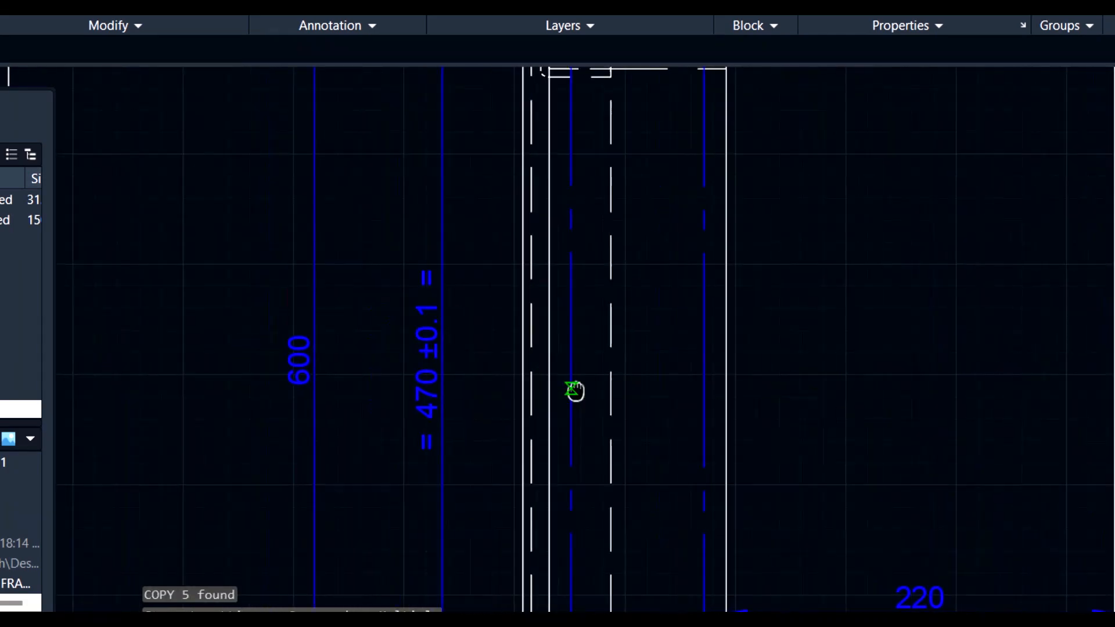
middle_drag(574, 390, 1114, 379)
middle_drag(559, 333, 953, 341)
click(552, 335)
key(Escape)
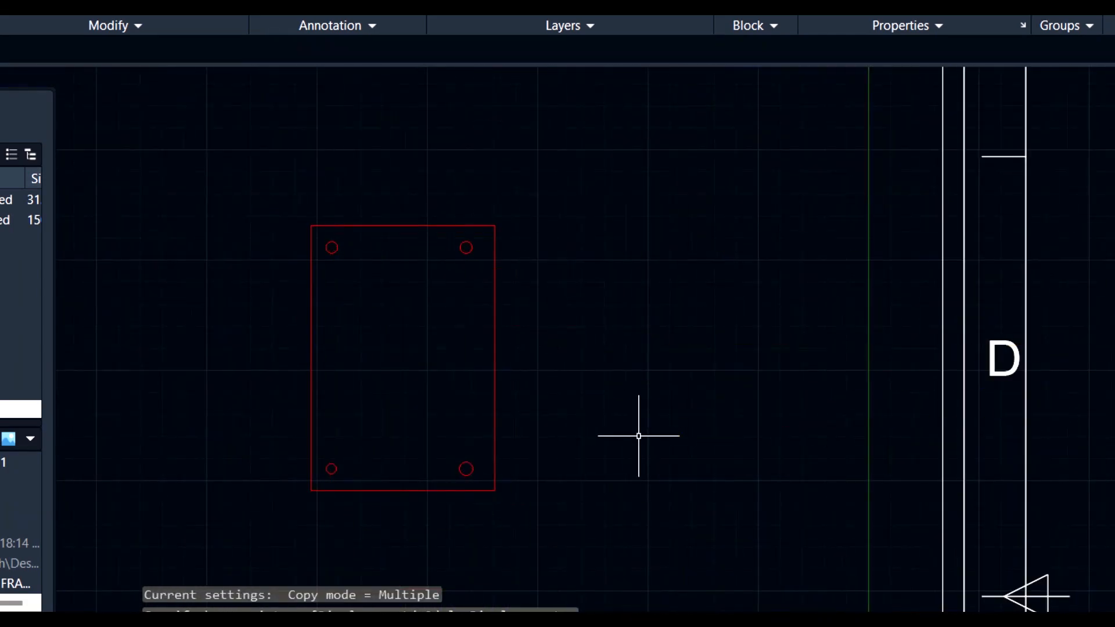
Step: Measure the copied plate outline's width along its upper edge and its height along its right edge
scroll(639, 435, up, 3)
scroll(629, 428, down, 3)
click(324, 252)
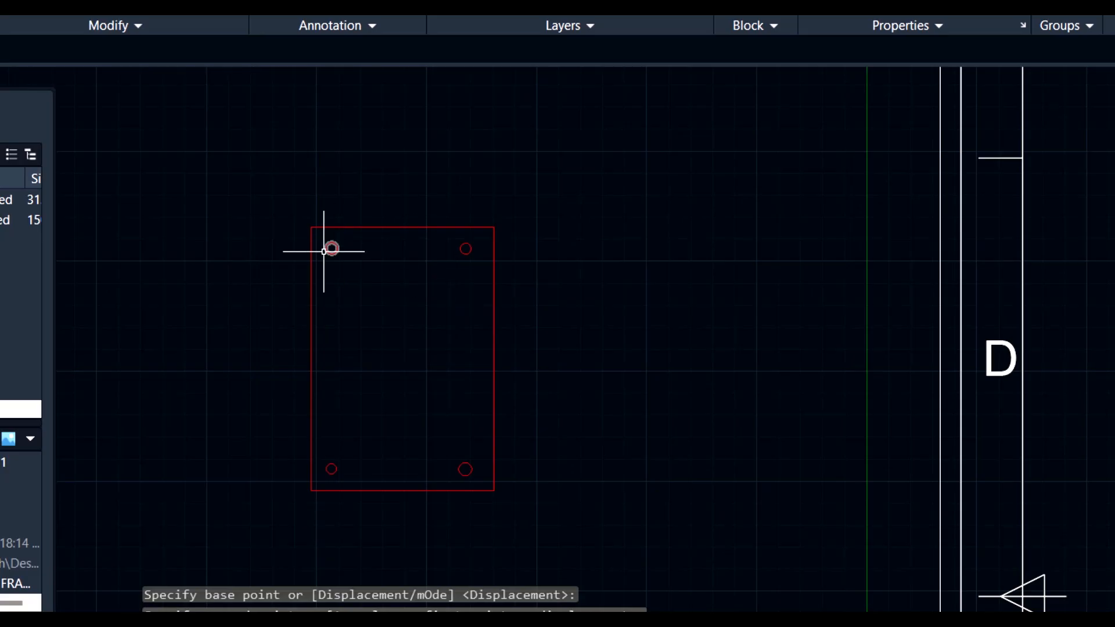
key(Return)
click(310, 227)
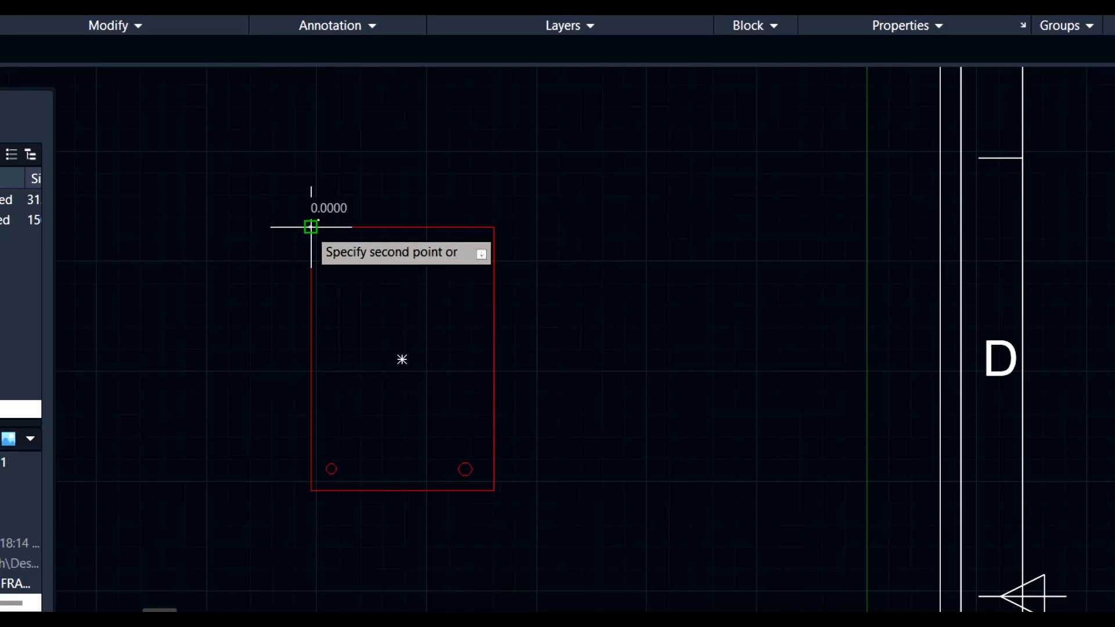
click(495, 227)
key(Return)
click(494, 227)
click(495, 484)
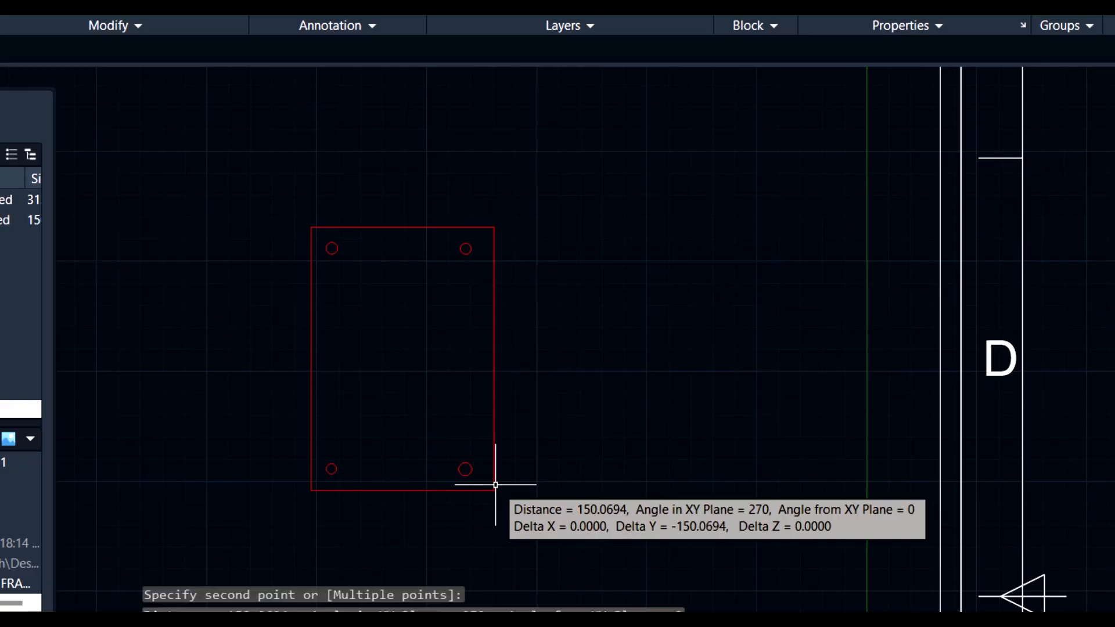
Step: Examine the mounting plates and their hole-spacing dimensions across the plan view and compare them with the copied plate outline
middle_drag(728, 428, 0, 428)
middle_drag(897, 472, 67, 381)
mouse_move(849, 475)
middle_down()
mouse_move(661, 488)
mouse_move(608, 559)
middle_up()
mouse_move(1015, 505)
middle_down()
mouse_move(637, 460)
mouse_move(646, 484)
middle_up()
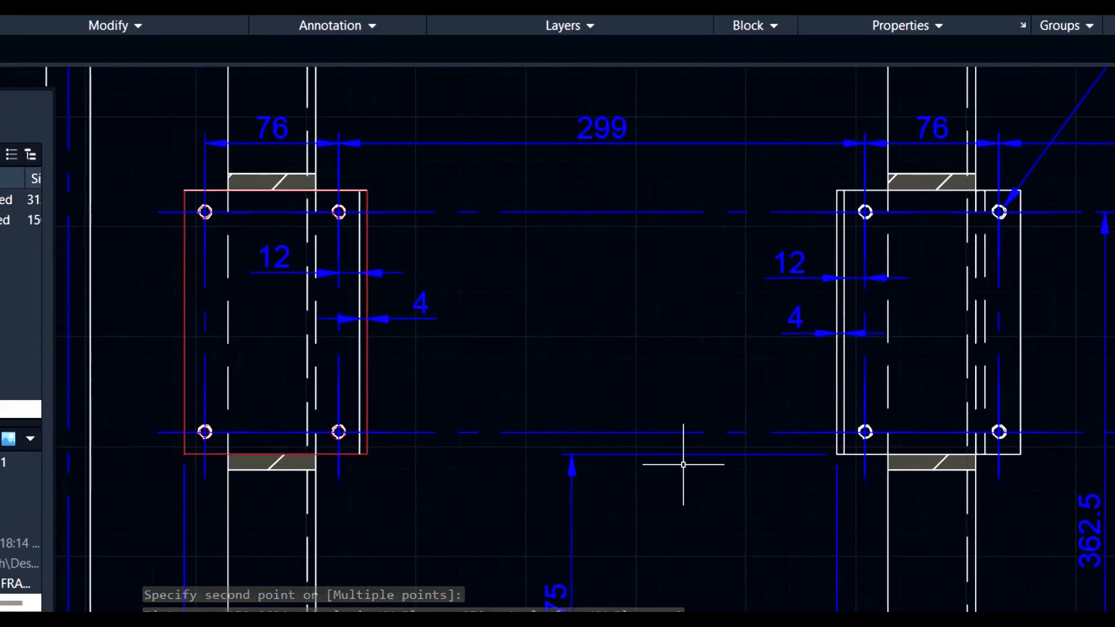
scroll(683, 465, down, 4)
scroll(878, 468, down, 2)
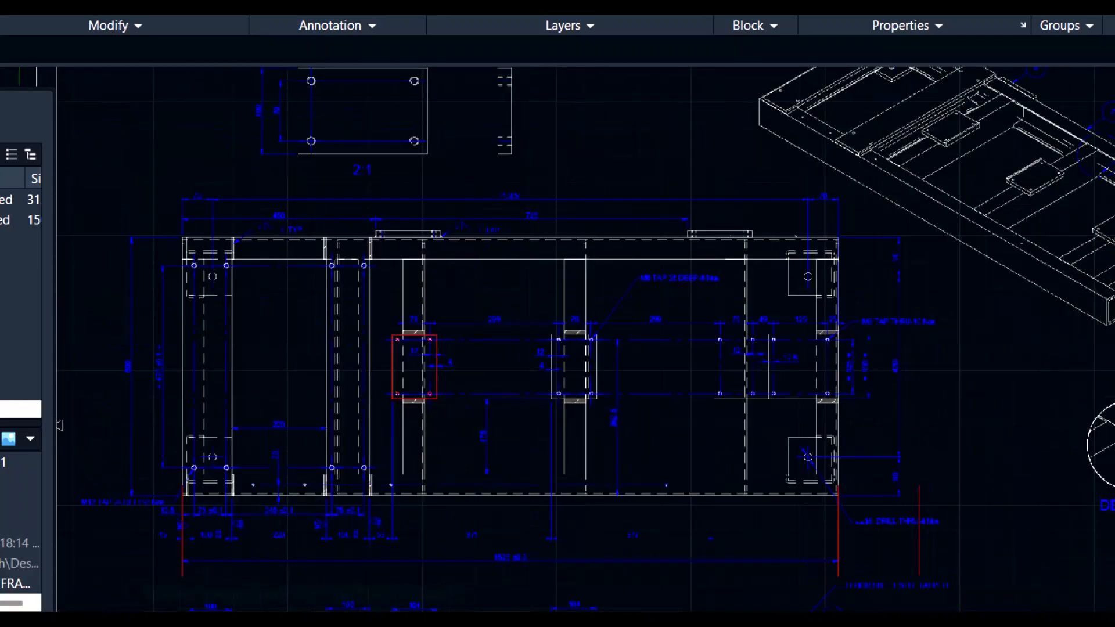
scroll(865, 377, up, 6)
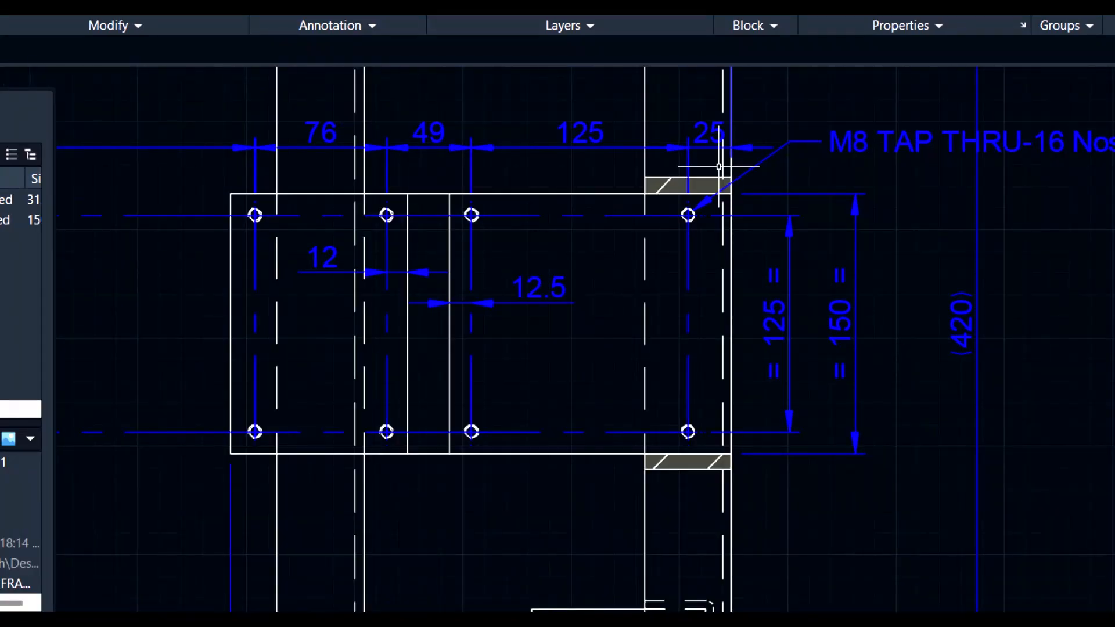
middle_drag(380, 209, 1106, 331)
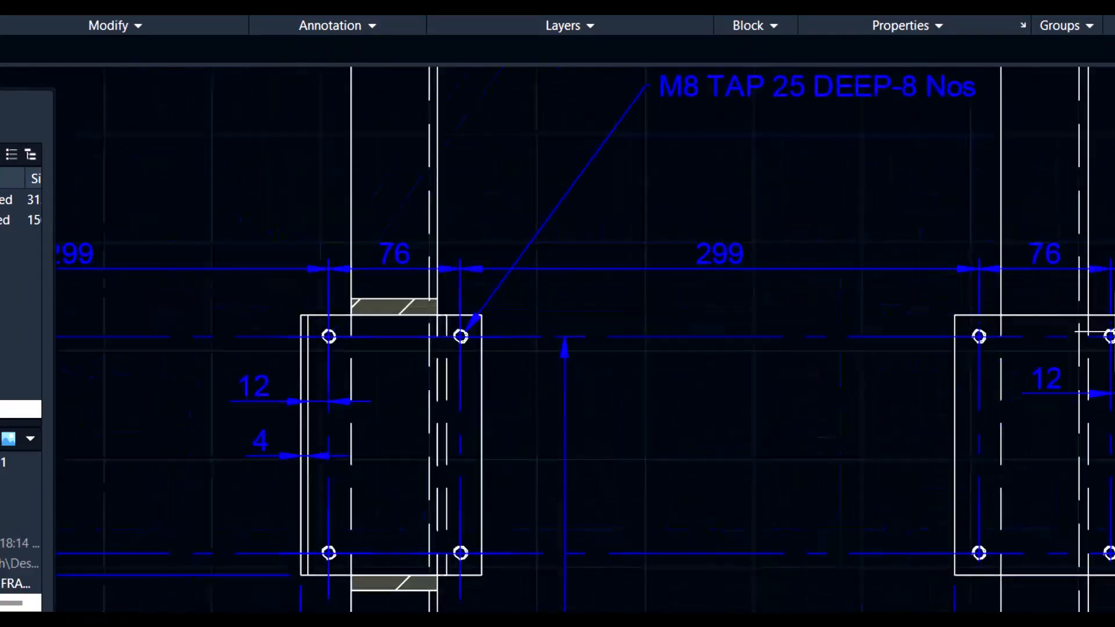
mouse_move(321, 413)
middle_down()
mouse_move(530, 363)
mouse_move(795, 364)
mouse_move(526, 326)
mouse_move(35, 180)
middle_up()
mouse_move(722, 403)
middle_down()
mouse_move(391, 420)
mouse_move(373, 449)
middle_up()
middle_drag(935, 464, 930, 583)
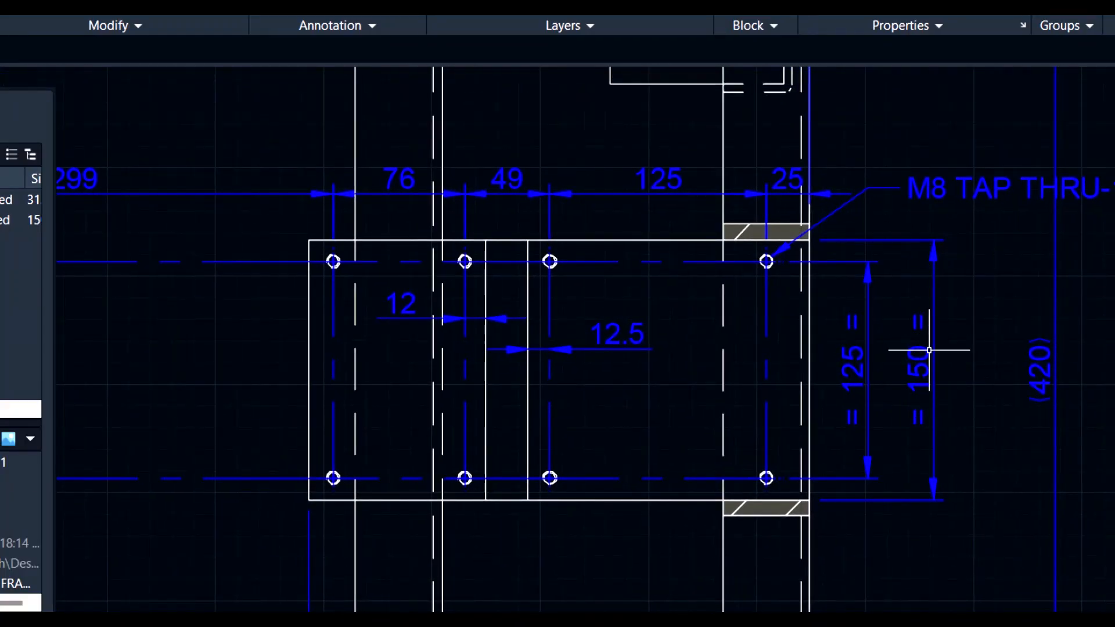
middle_drag(604, 462, 878, 444)
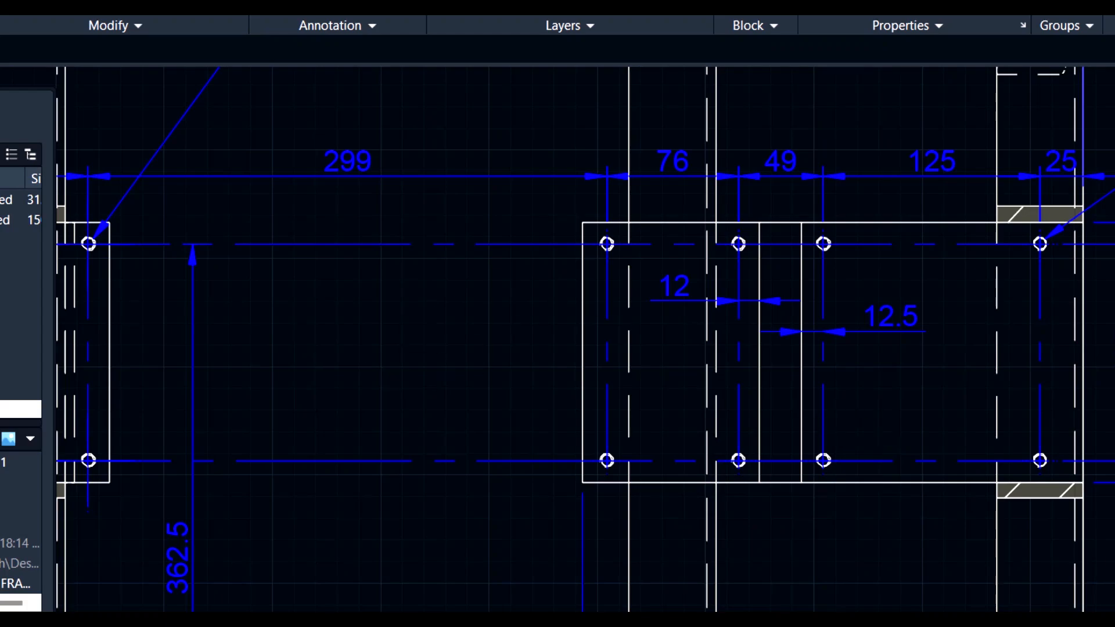
mouse_move(64, 376)
middle_down()
mouse_move(435, 423)
mouse_move(868, 416)
mouse_move(828, 428)
middle_up()
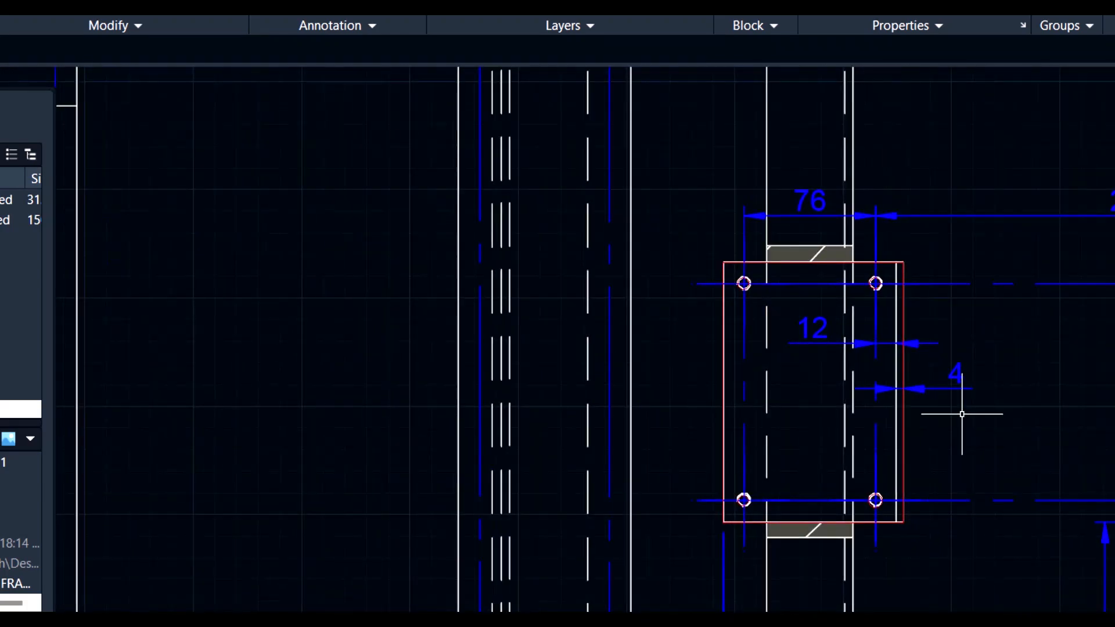
middle_drag(963, 414, 146, 422)
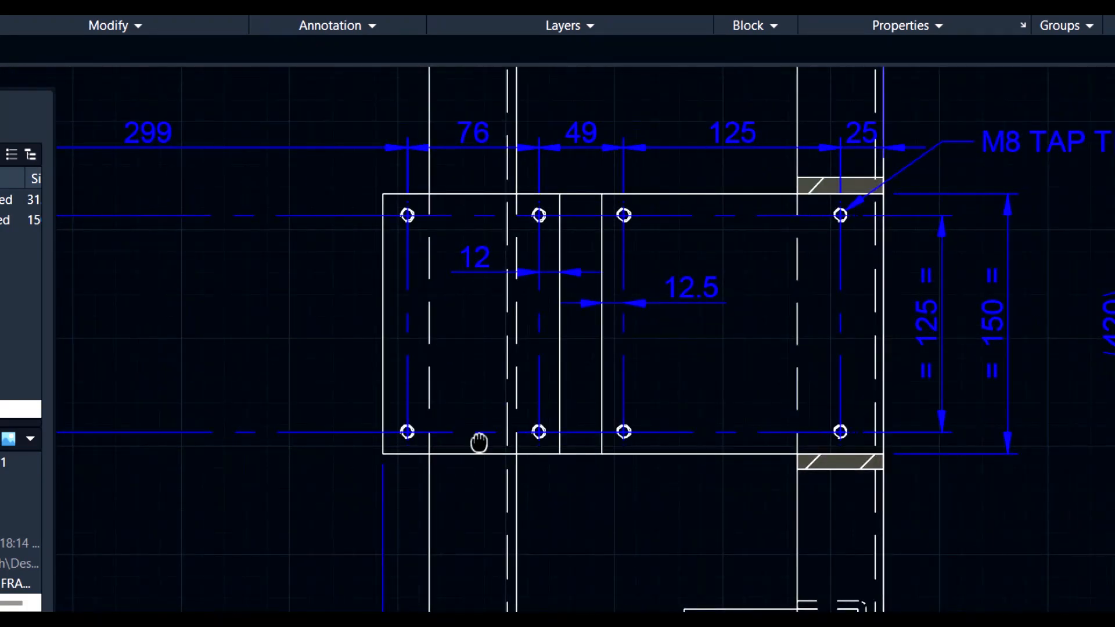
middle_drag(479, 442, 1103, 404)
middle_drag(435, 386, 1103, 425)
middle_drag(391, 391, 1103, 431)
middle_drag(471, 365, 830, 369)
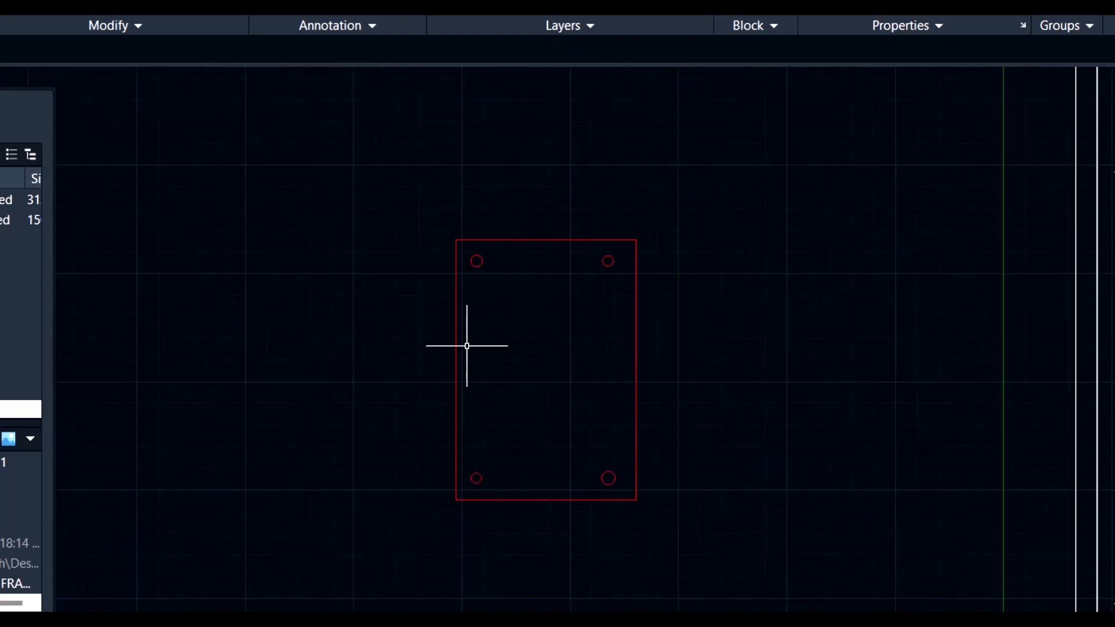
Step: Measure the copied plate's centre-to-centre hole spacing between the two upper holes and between the two left-hand holes
key(Return)
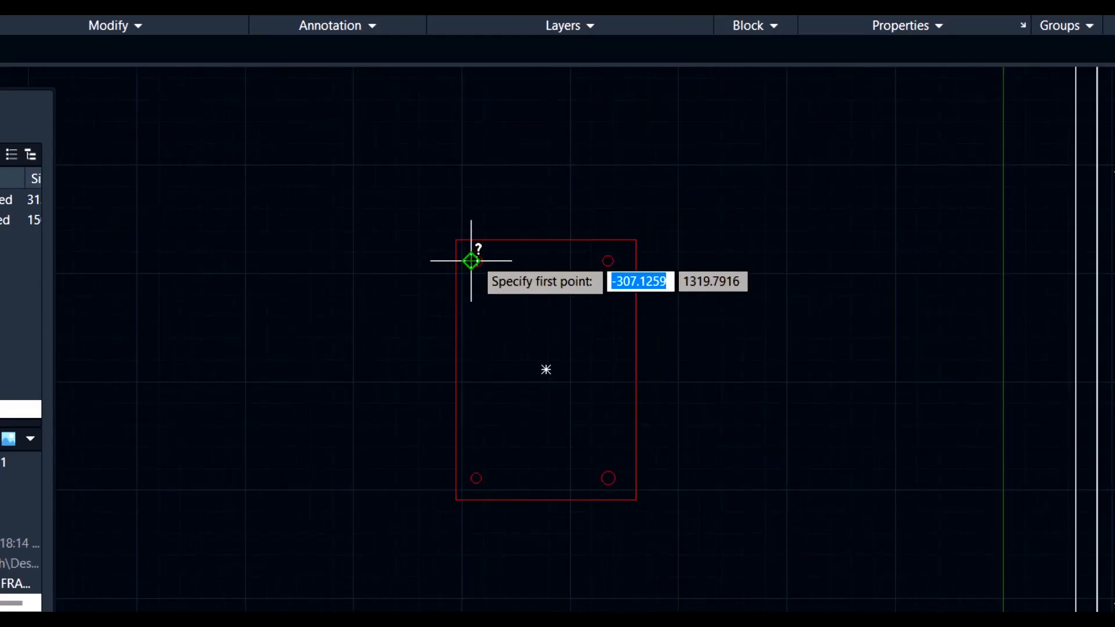
scroll(475, 255, up, 5)
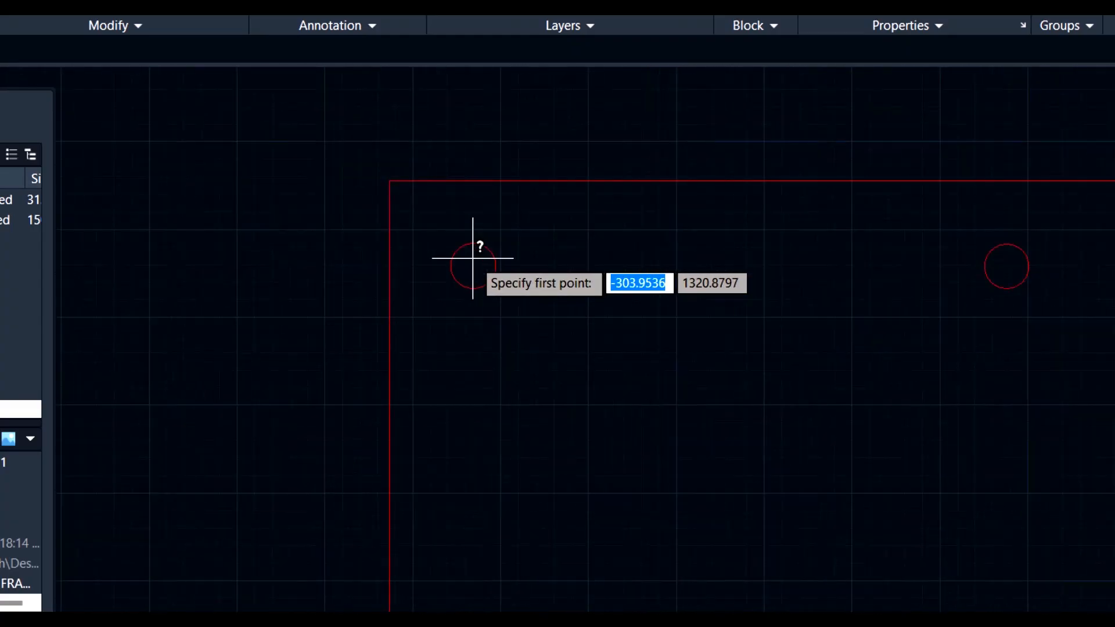
click(473, 266)
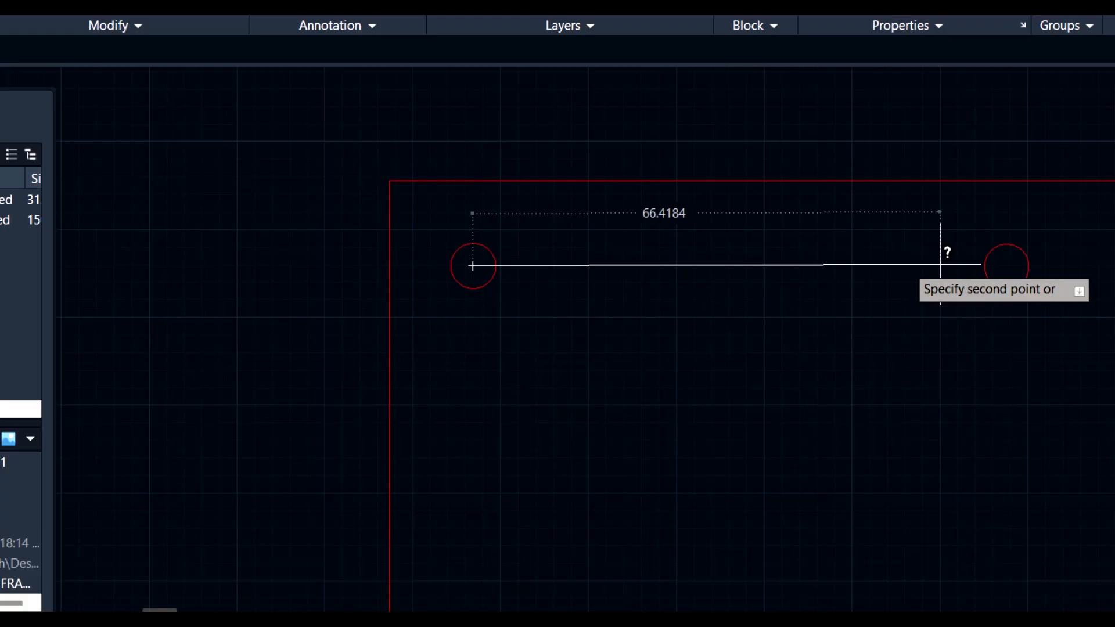
click(1006, 266)
middle_drag(688, 405, 880, 229)
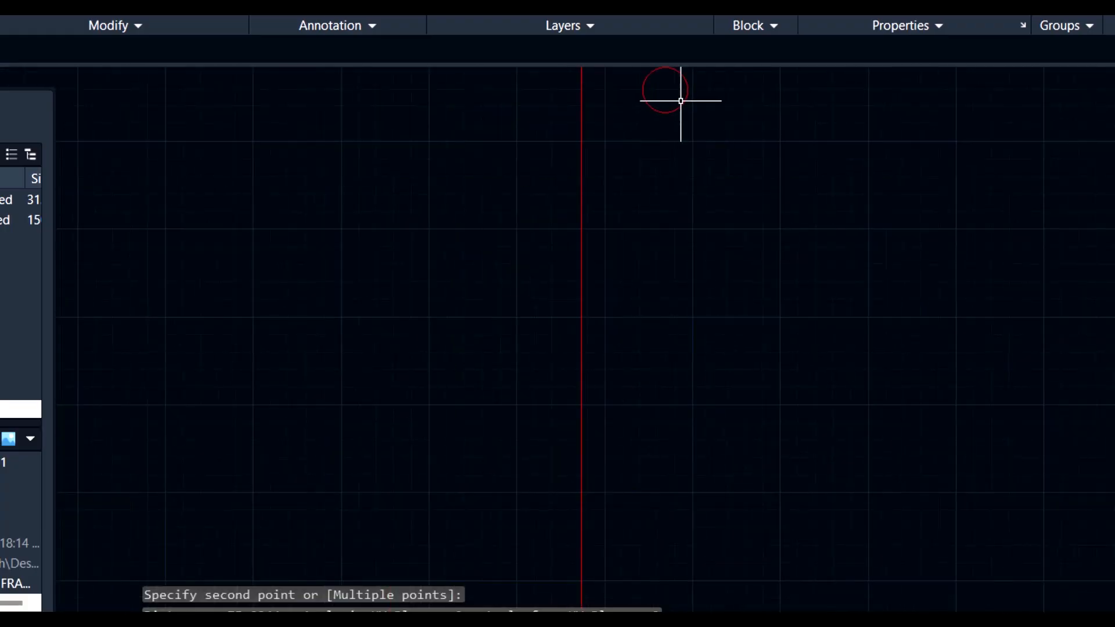
key(Return)
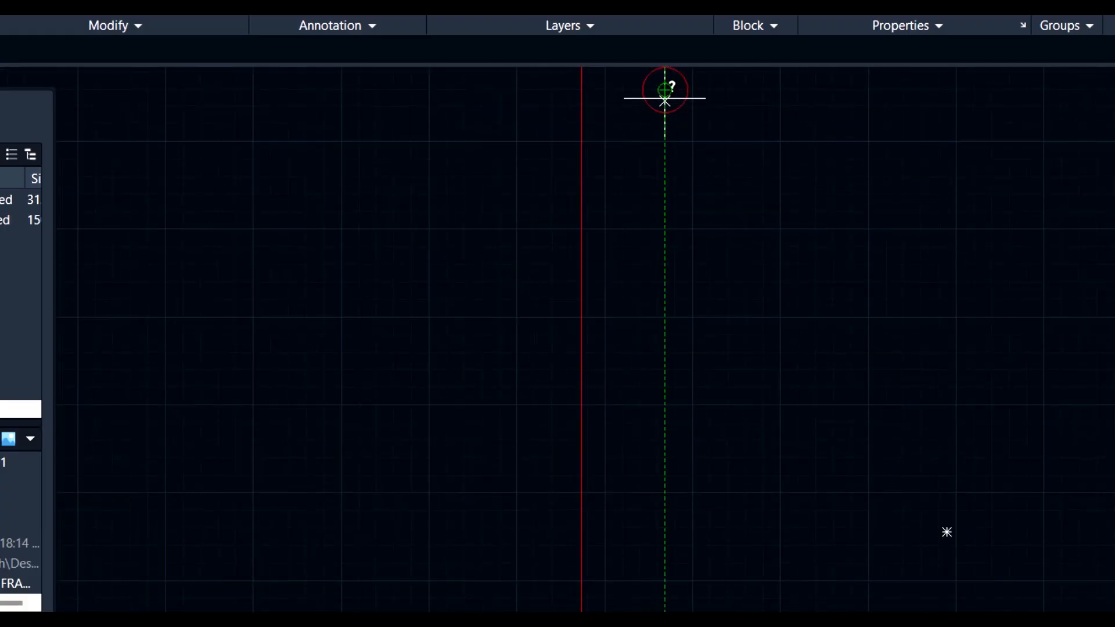
click(664, 93)
middle_drag(647, 423, 697, 80)
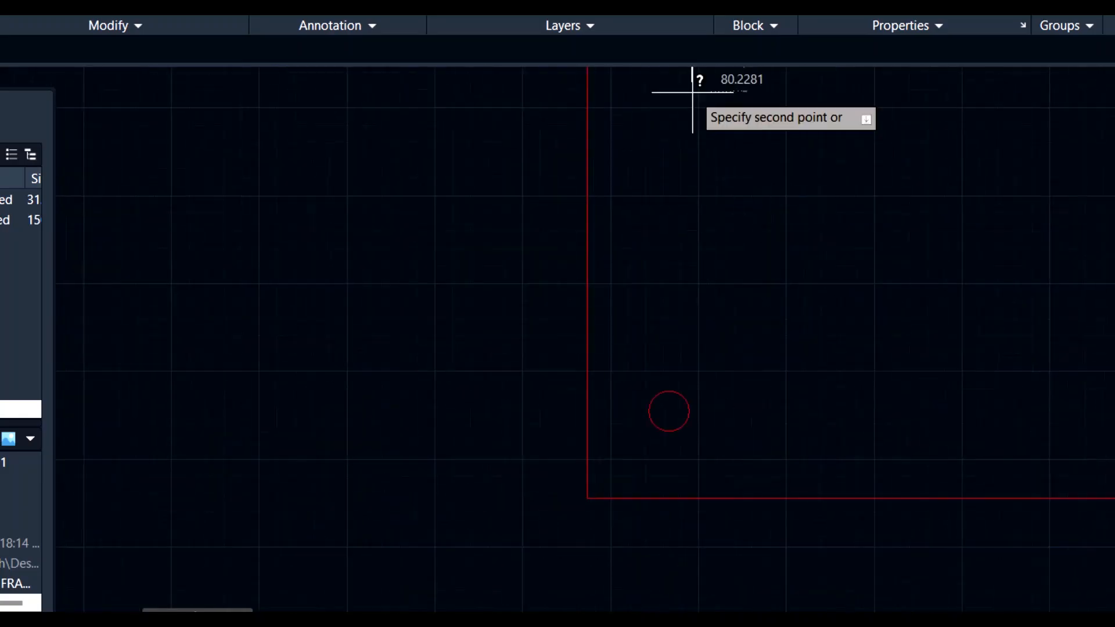
click(668, 411)
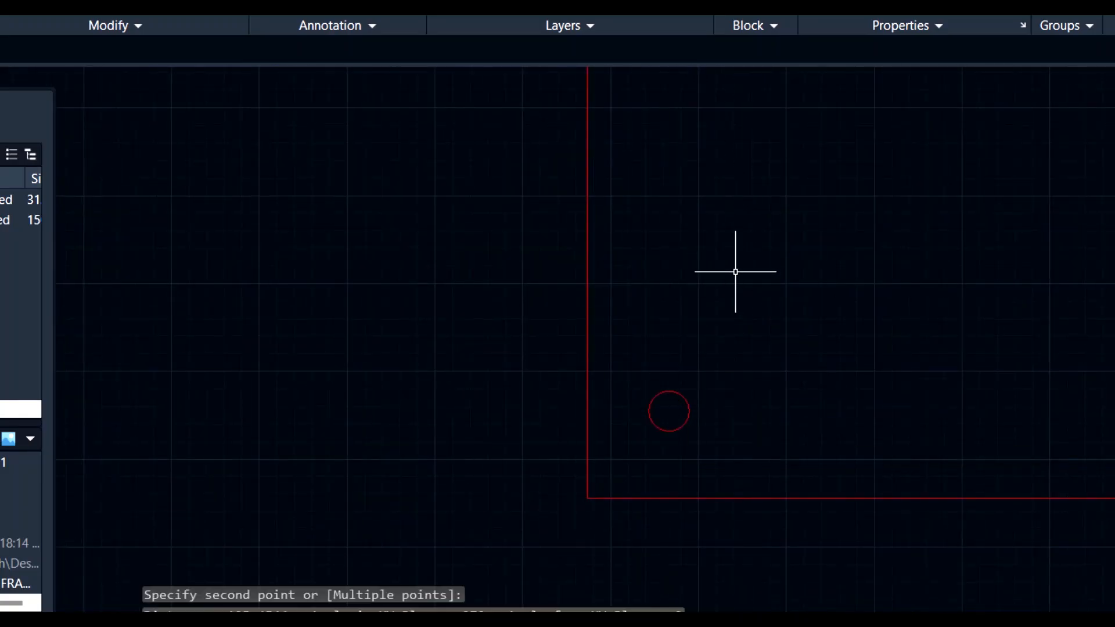
scroll(629, 428, down, 10)
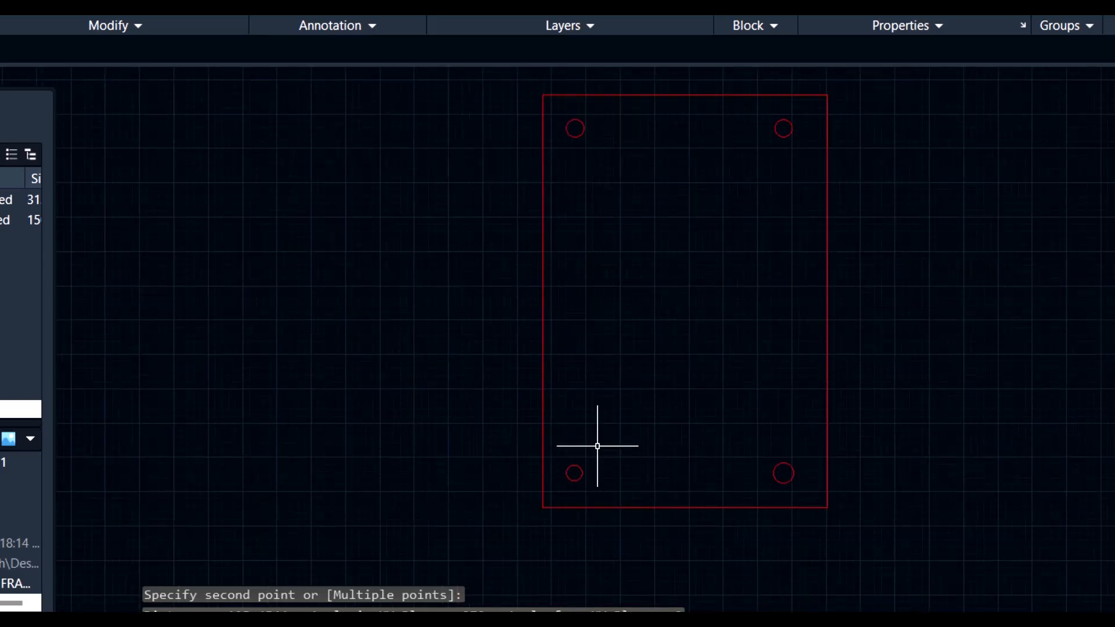
mouse_move(767, 485)
middle_down()
mouse_move(446, 455)
mouse_move(303, 423)
middle_up()
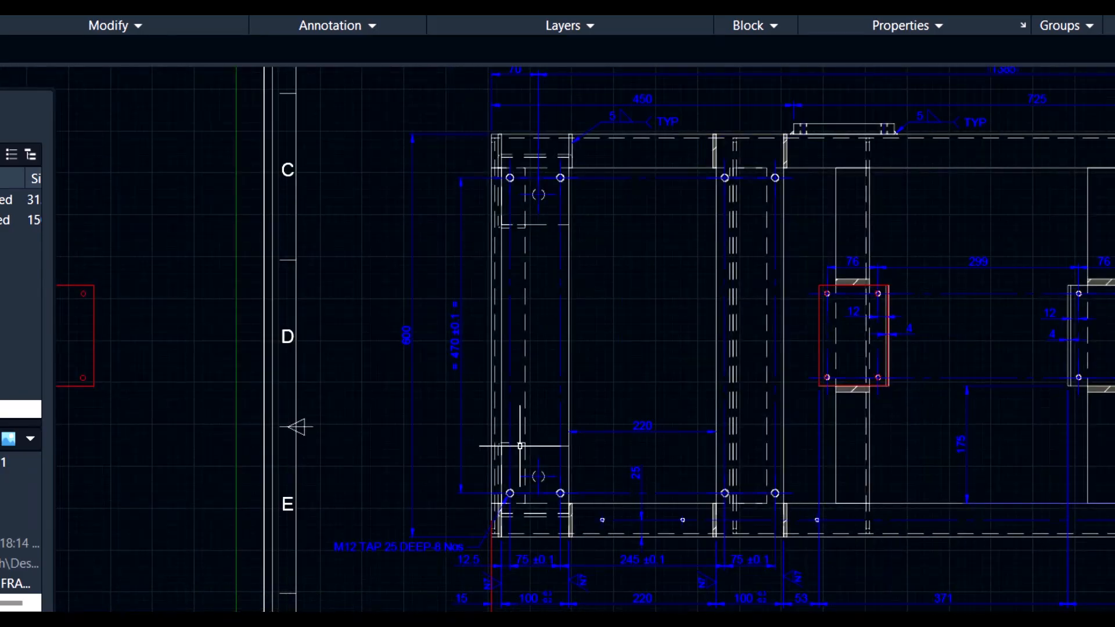
scroll(520, 446, down, 5)
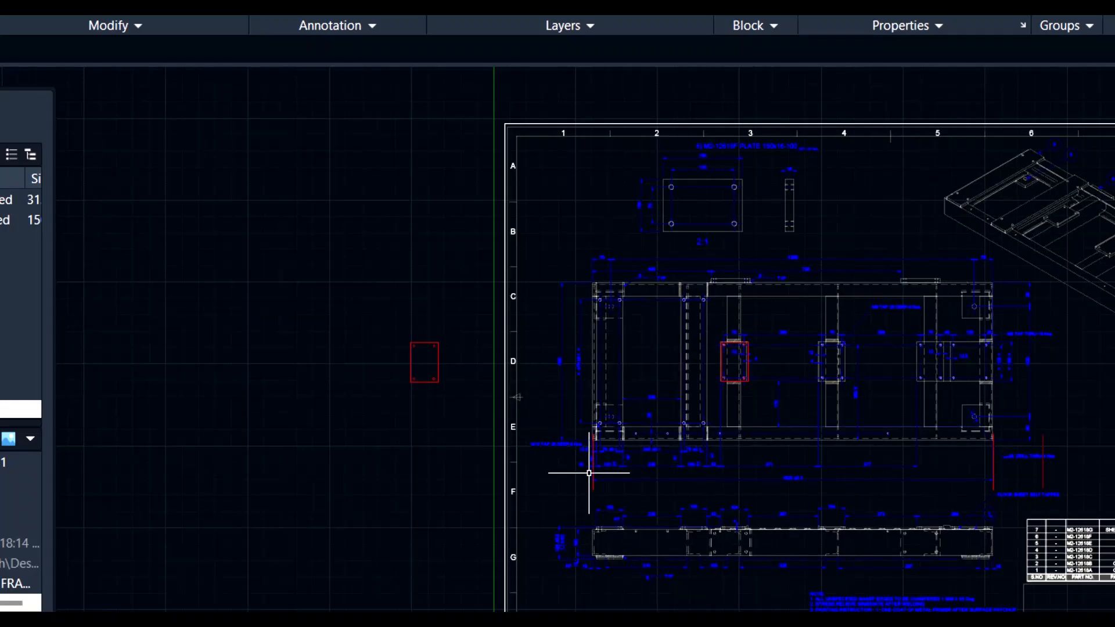
middle_drag(589, 473, 484, 410)
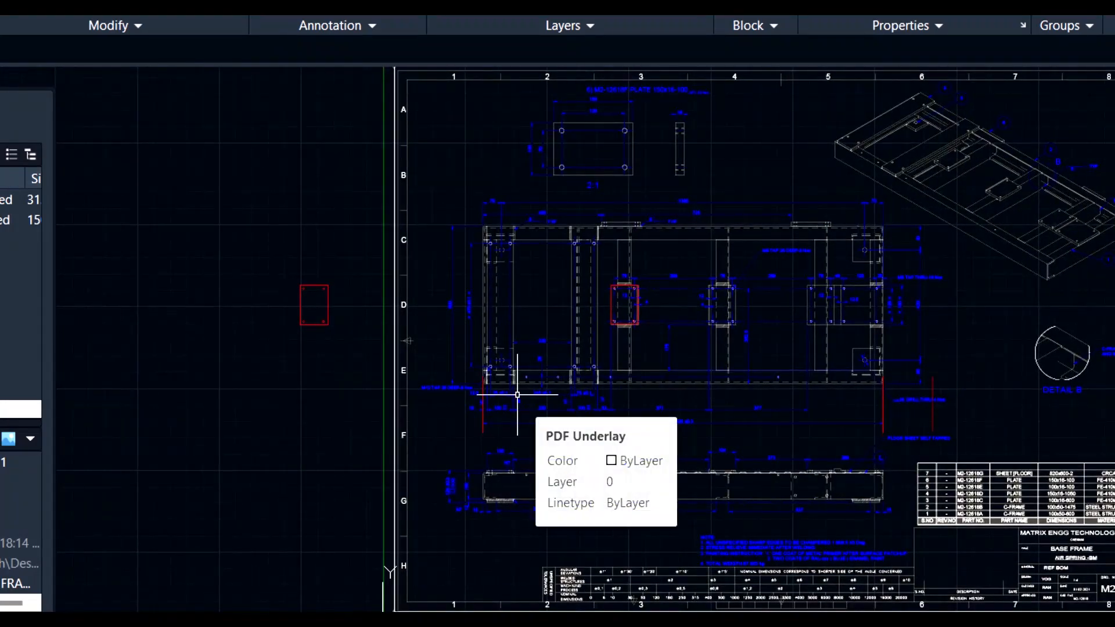